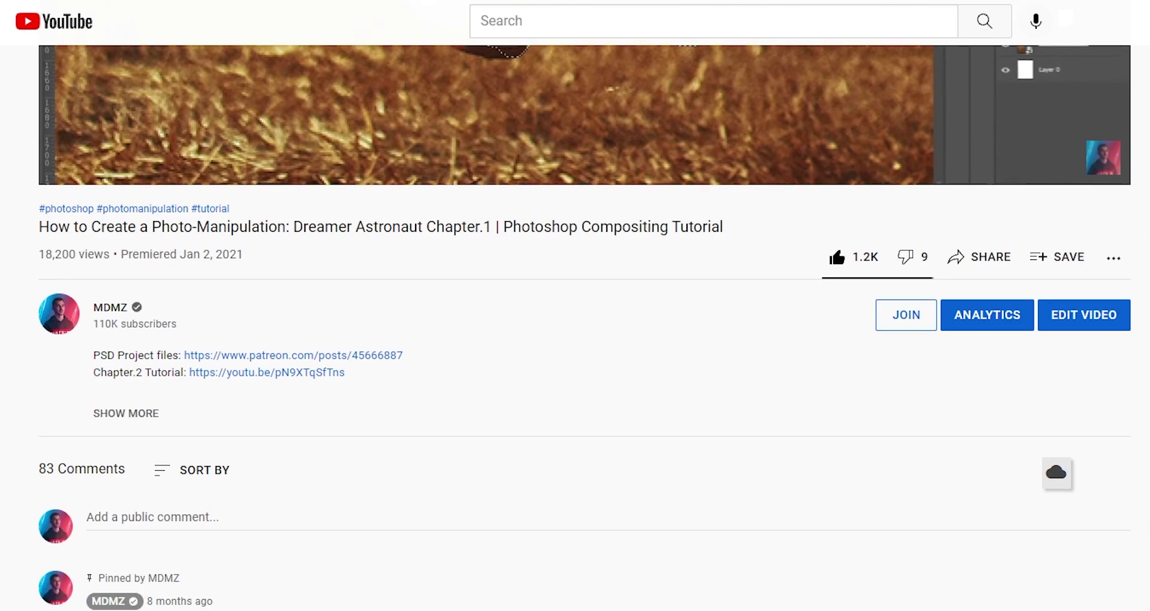
# Step: From the Project panel, use Import > File and select the 2005_BTN_after and 2005_BTN_before PSDs
pyautogui.scroll(-7, 575, 329)
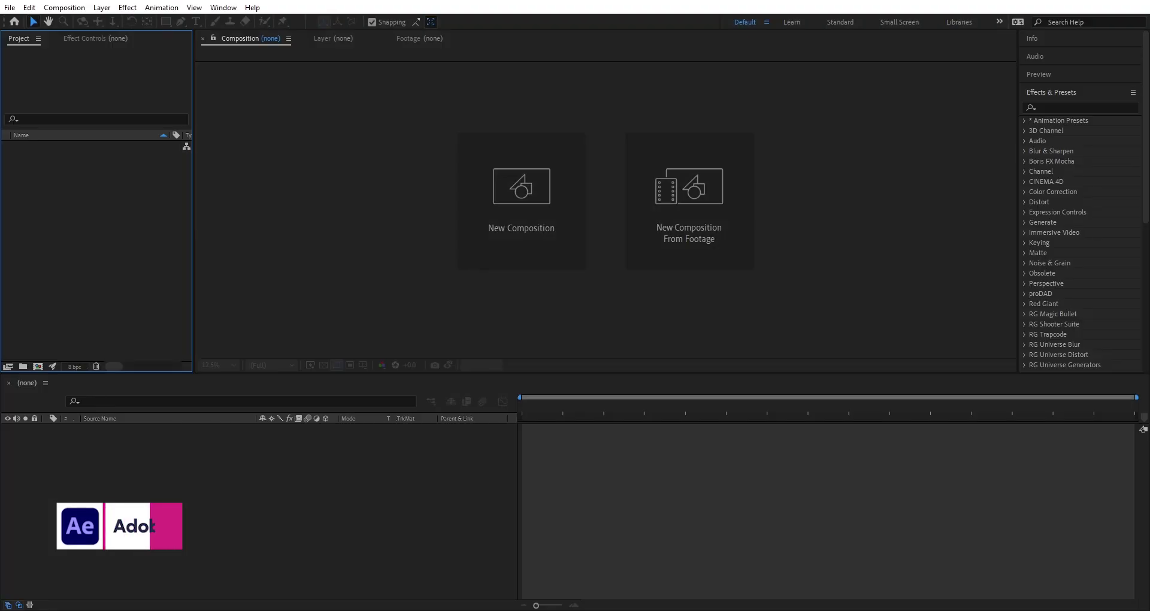
pyautogui.rightClick(126, 233)
pyautogui.moveTo(235, 291)
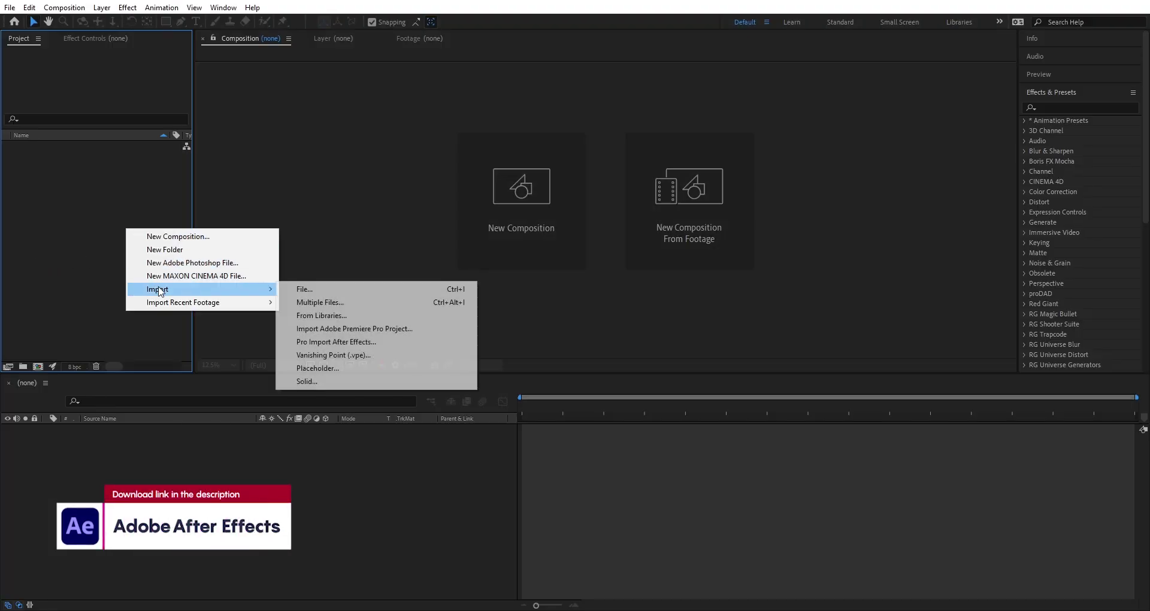
pyautogui.click(290, 289)
pyautogui.moveTo(246, 163); pyautogui.dragTo(196, 115)
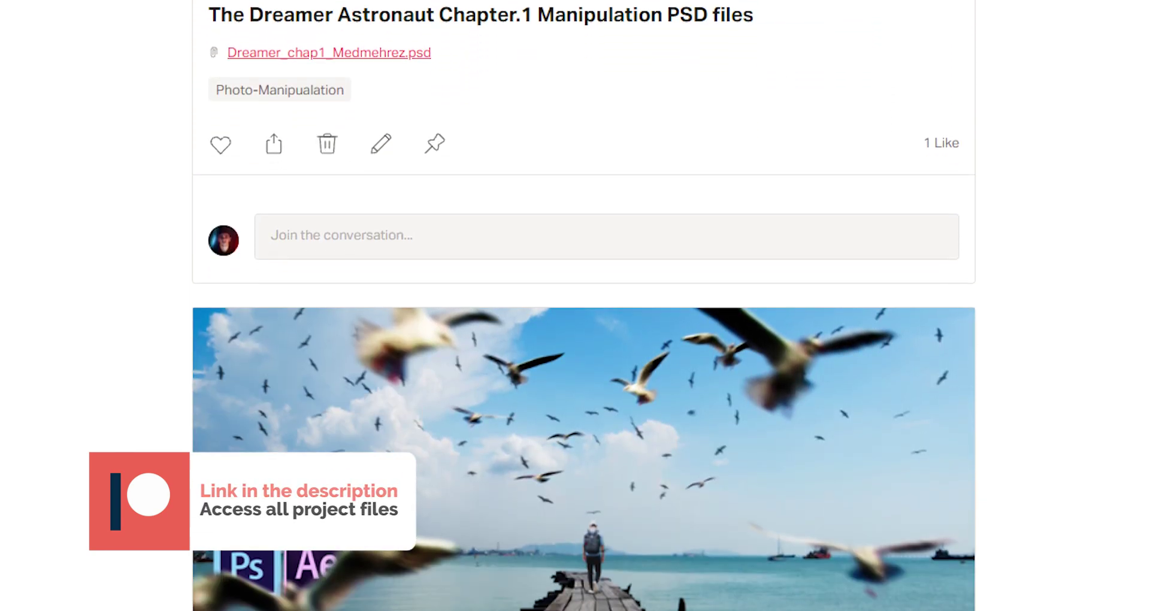
# Step: Import both PSDs as Composition - Retain Layer Sizes
pyautogui.click(318, 341)
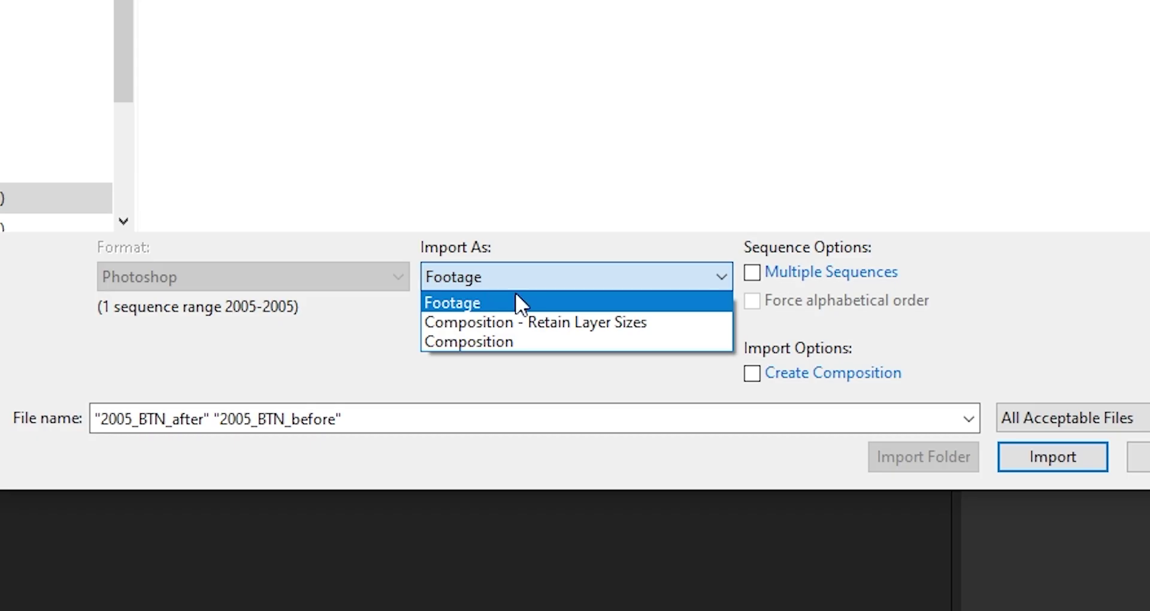
pyautogui.click(537, 321)
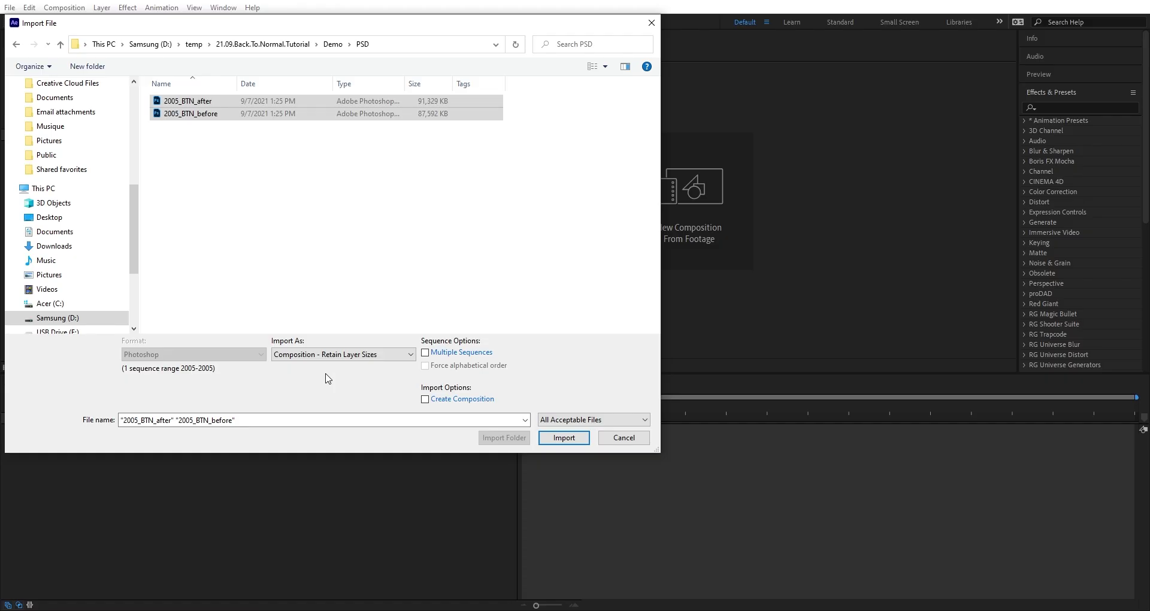
pyautogui.click(557, 439)
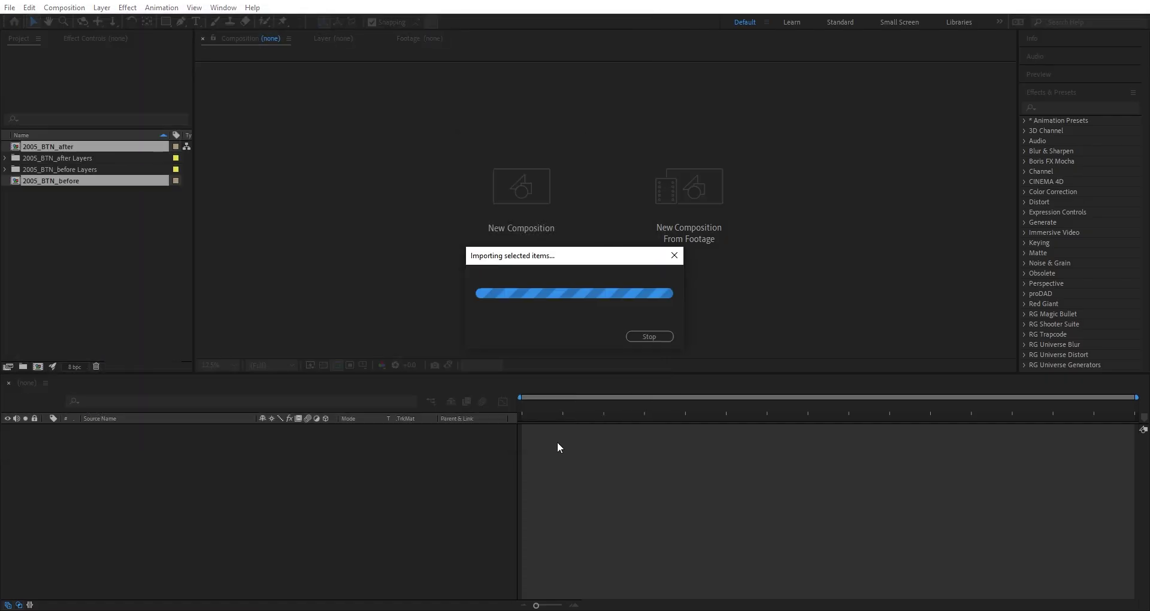
# Step: Sort the project list by label and open the 2005_BTN_after comp, checking its first and last frames
pyautogui.click(176, 135)
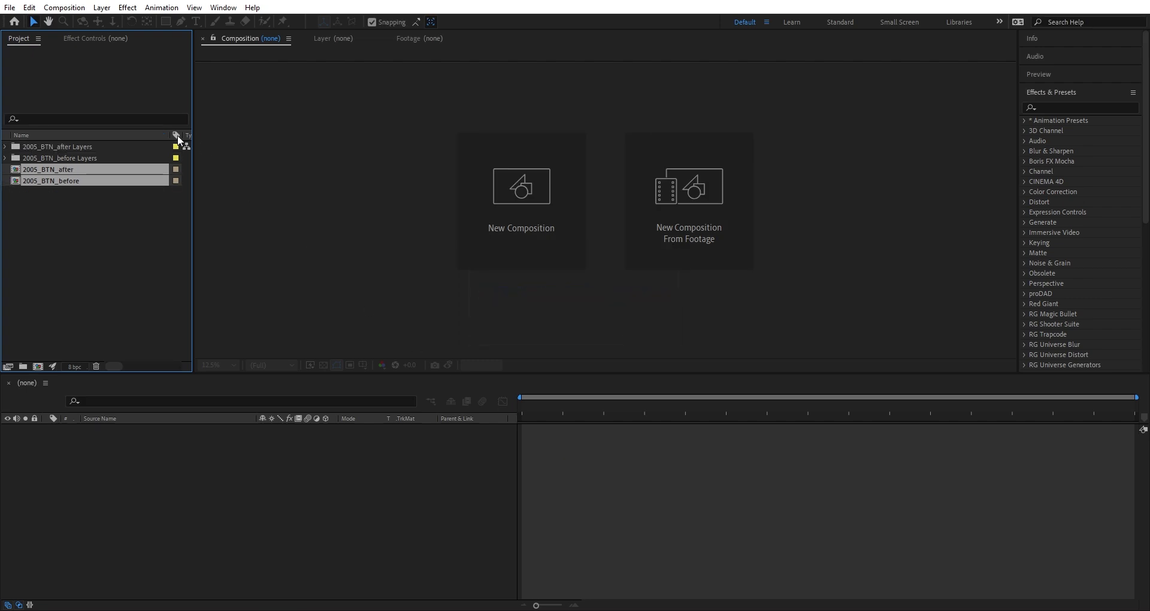
pyautogui.click(100, 189)
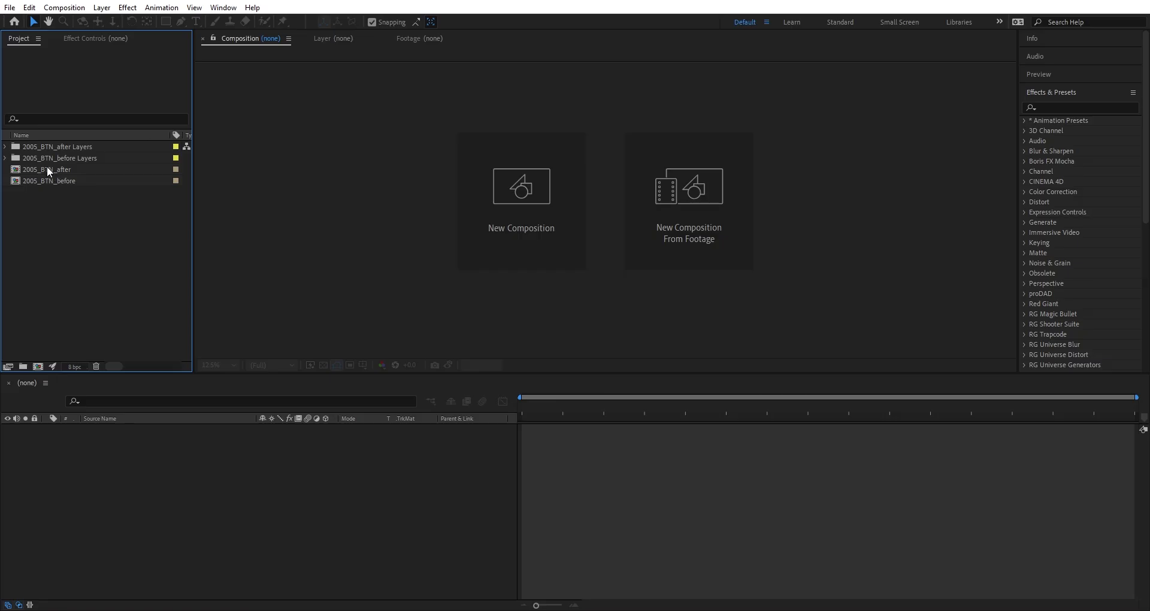
pyautogui.doubleClick(126, 306)
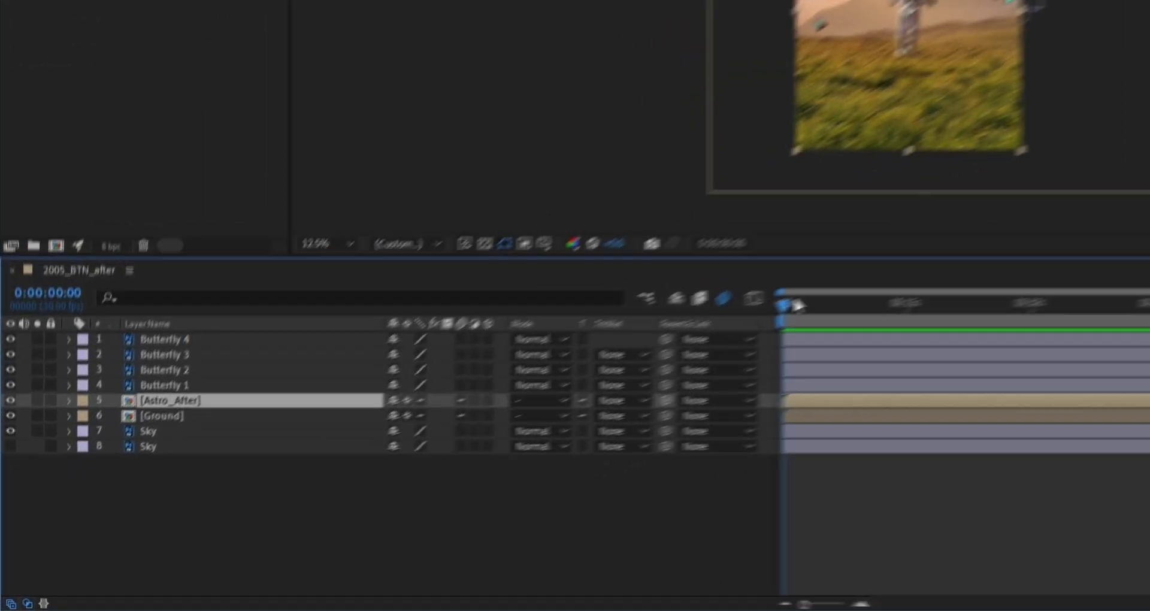
pyautogui.press('Home')
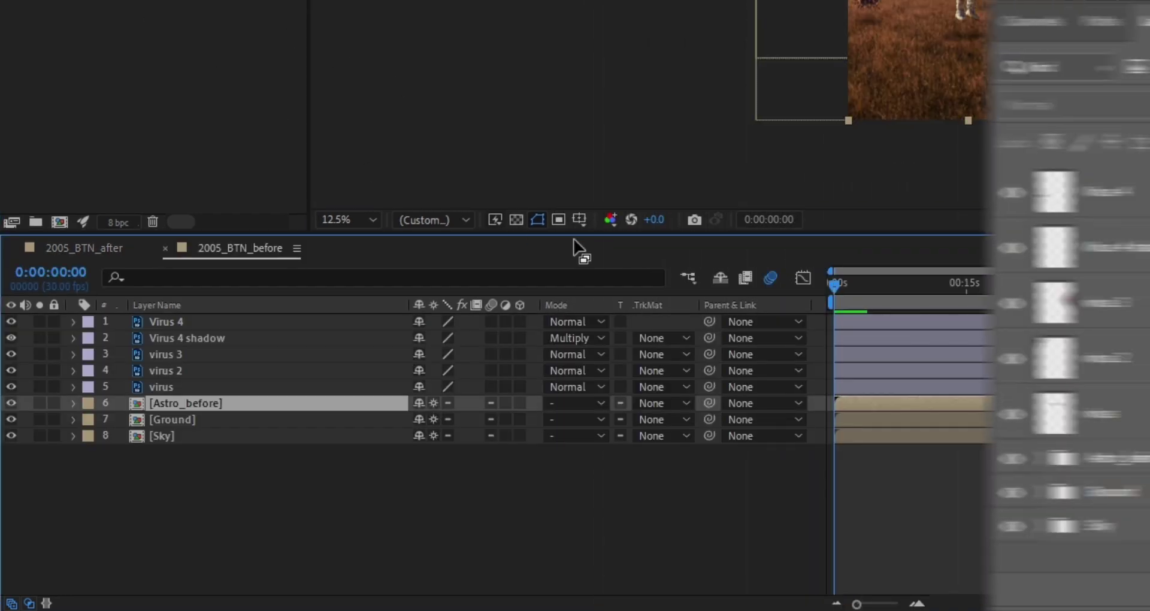
pyautogui.press('End')
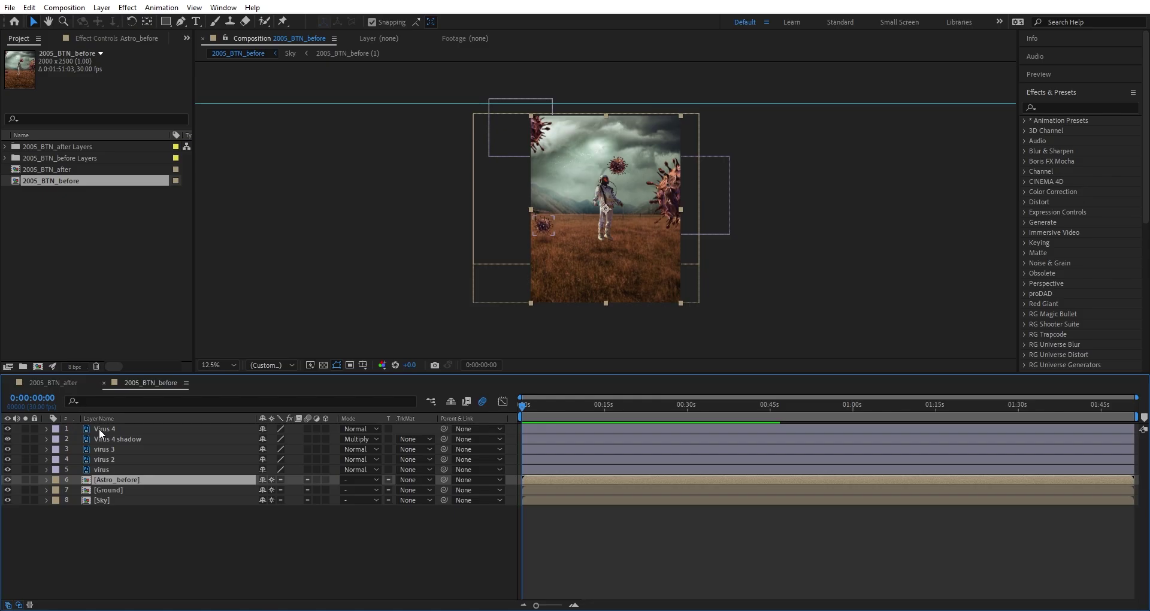
# Step: Make a comp from 2005_BTN_before, rename it Animation, and add 2005_BTN_after beneath it
pyautogui.click(91, 250)
pyautogui.moveTo(49, 181); pyautogui.dragTo(36, 367)
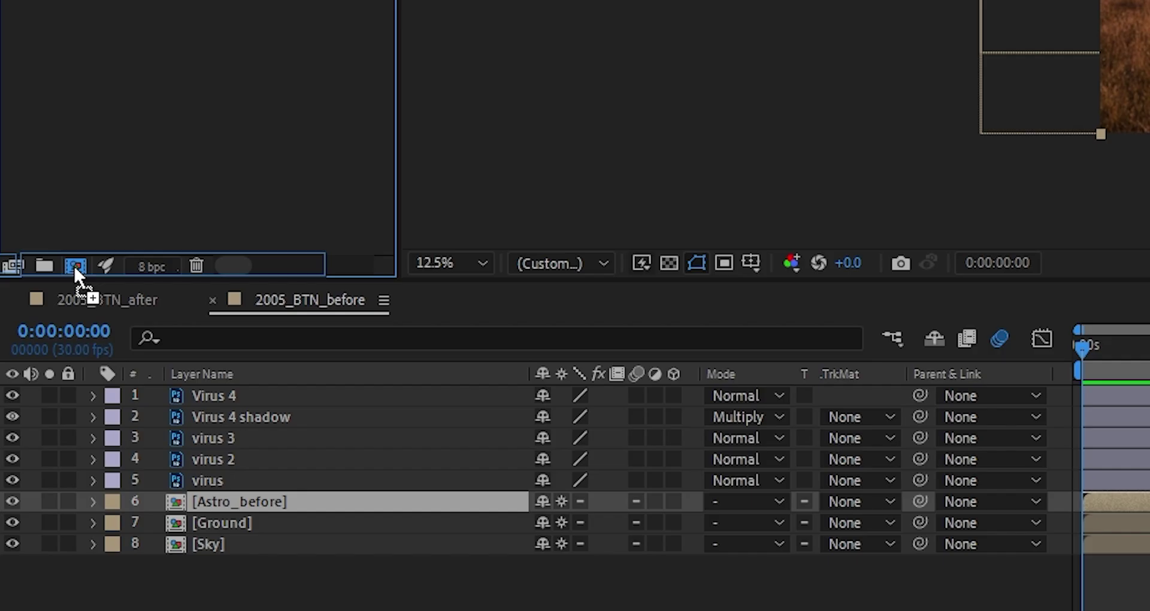
pyautogui.moveTo(73, 264); pyautogui.dragTo(75, 265)
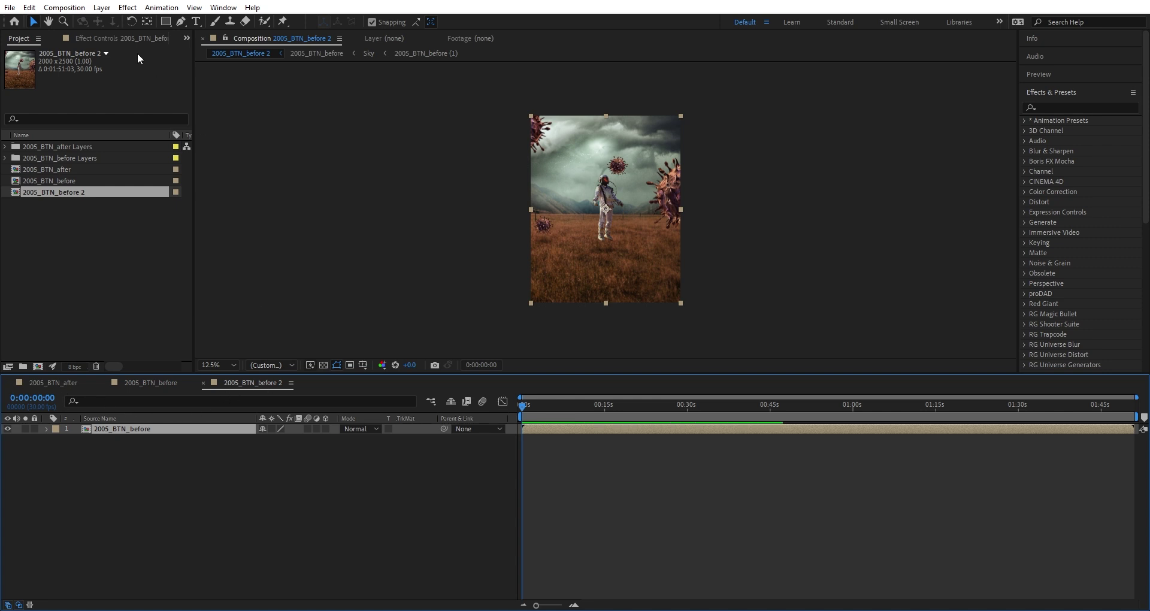
pyautogui.click(64, 7)
pyautogui.click(215, 39)
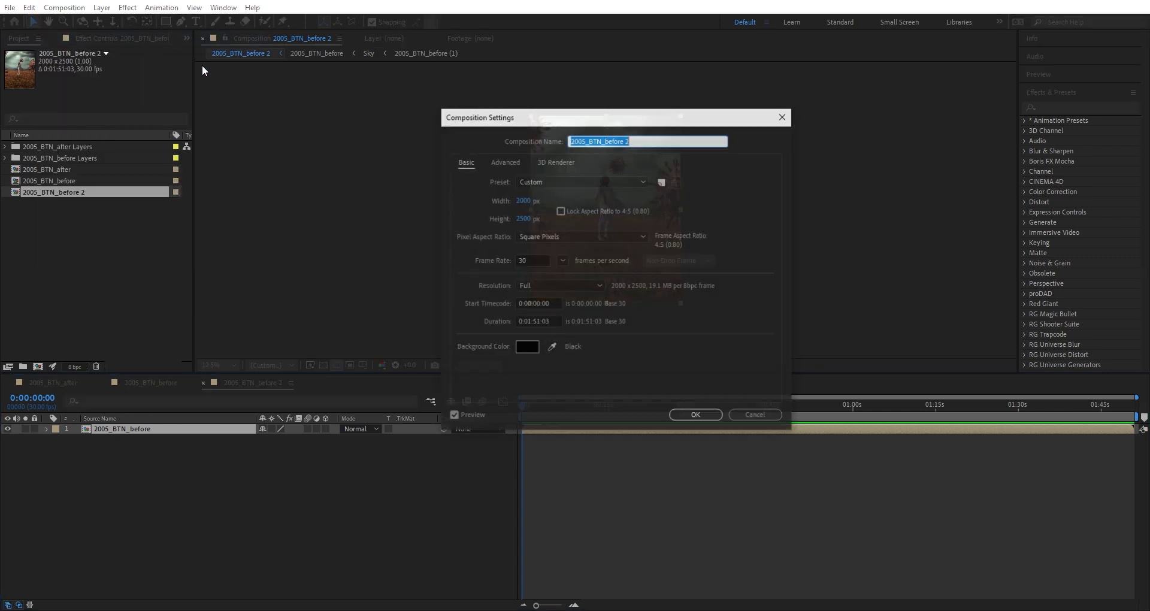
pyautogui.write('Animation')
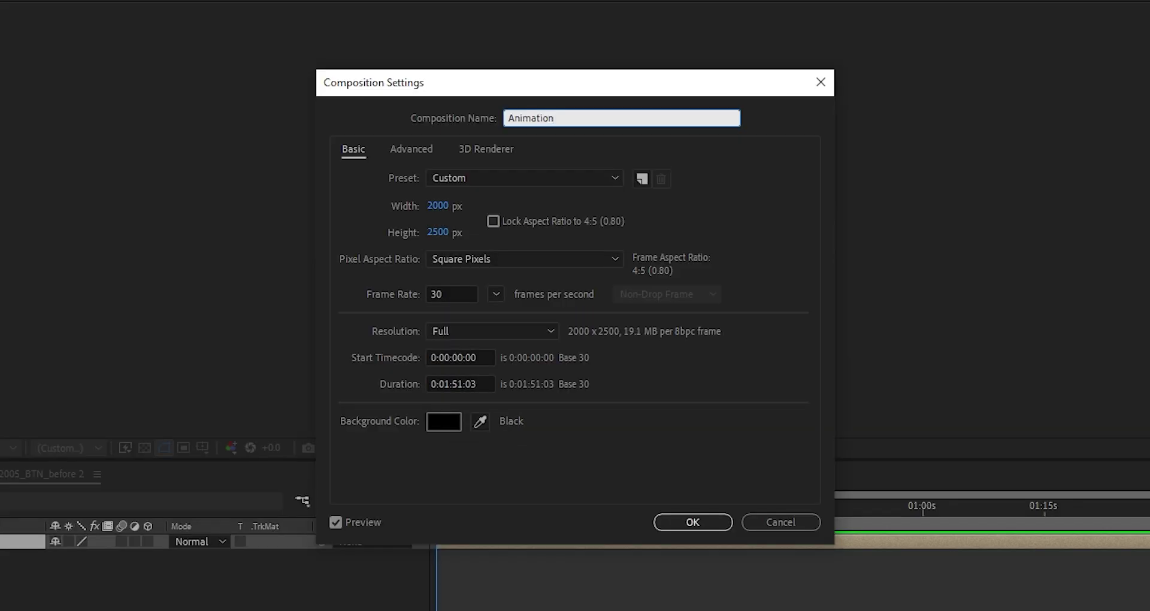
pyautogui.press('Return')
pyautogui.moveTo(59, 170); pyautogui.dragTo(121, 479)
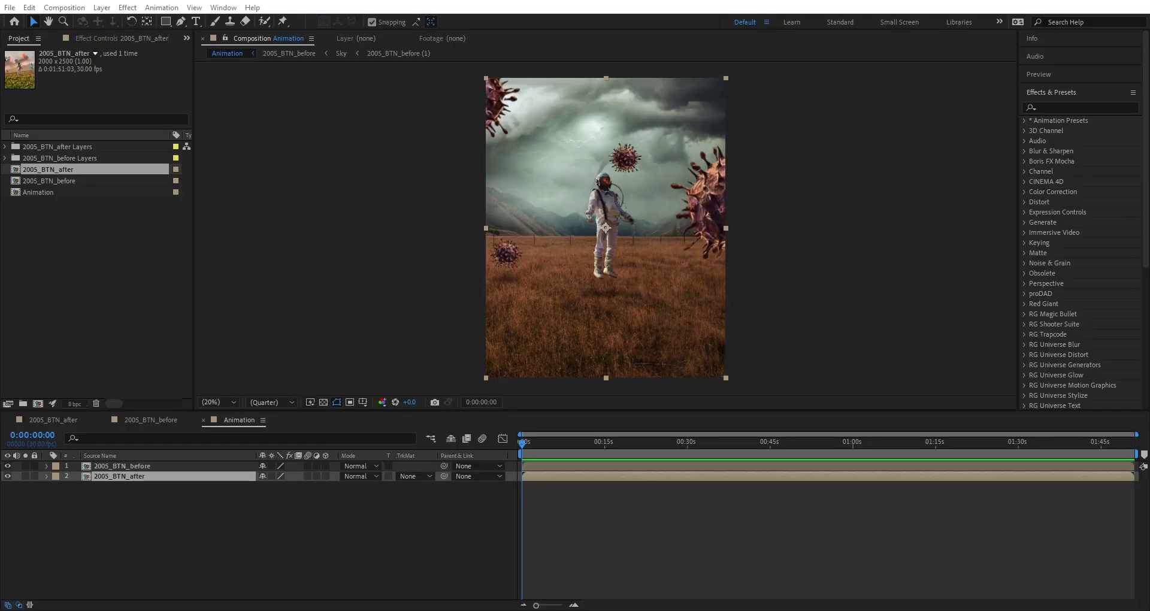
# Step: Make all eight layers in 2005_BTN_before 3D layers
pyautogui.click(157, 420)
pyautogui.click(162, 466)
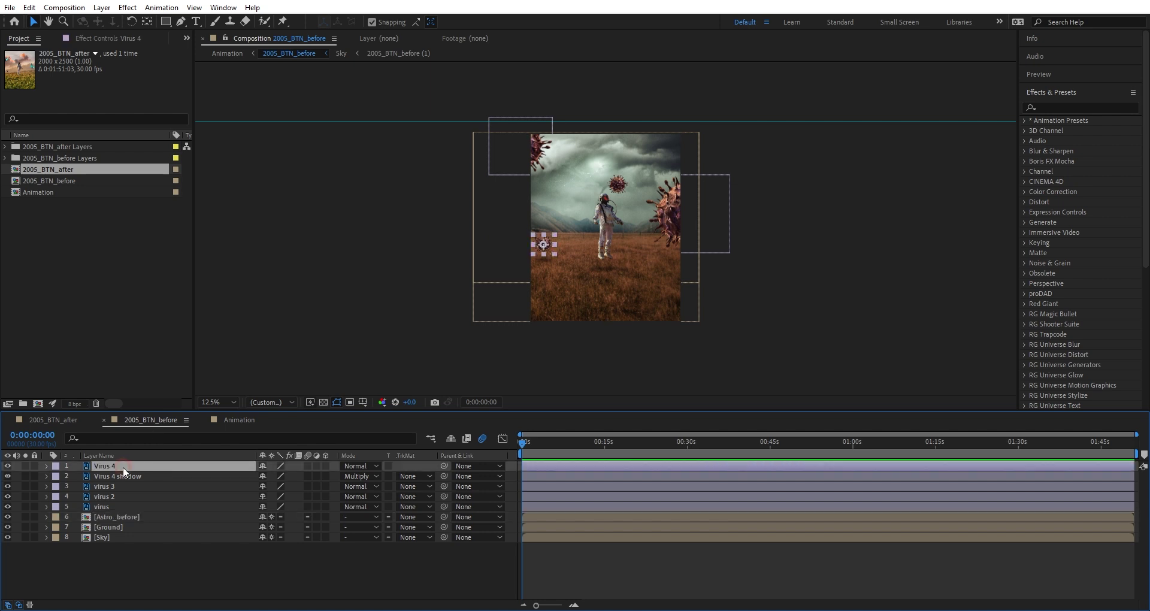
pyautogui.hotkey('ctrl', 'a')
pyautogui.click(325, 465)
# Step: Make every 2005_BTN_after layer 3D, then check the comps and deselect all layers
pyautogui.click(59, 420)
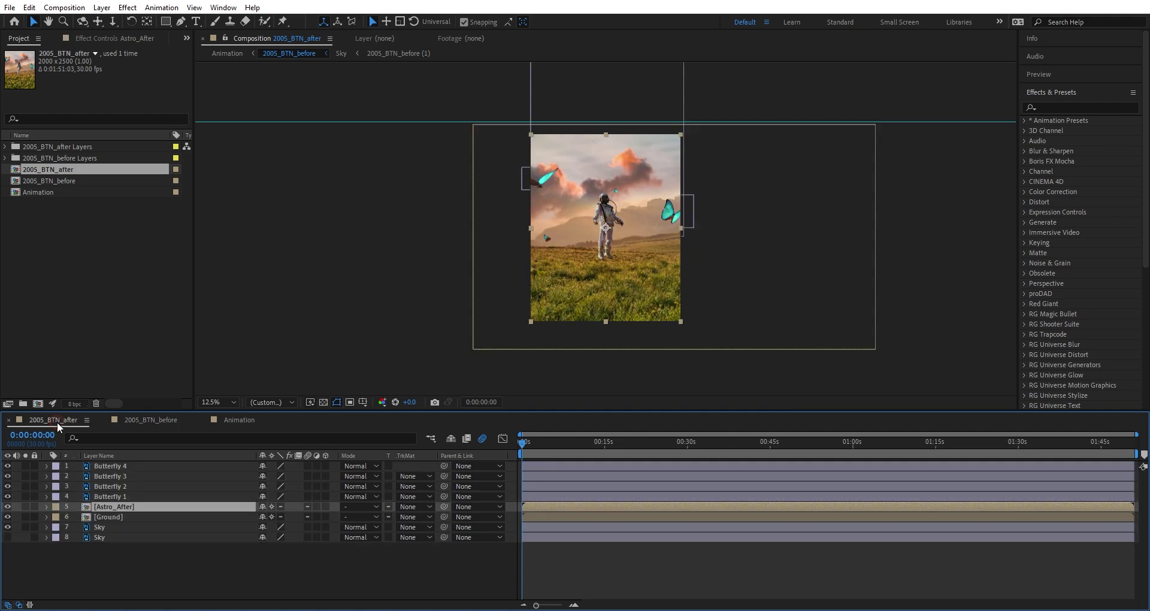
pyautogui.hotkey('ctrl', 'a')
pyautogui.click(326, 466)
pyautogui.click(150, 548)
pyautogui.click(129, 419)
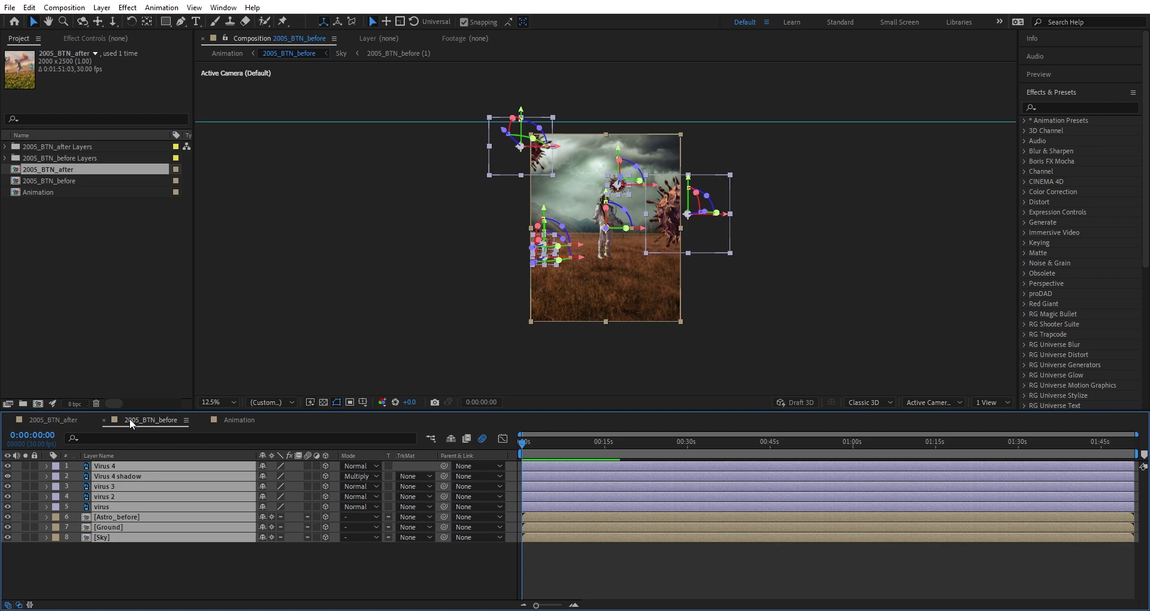
pyautogui.click(239, 419)
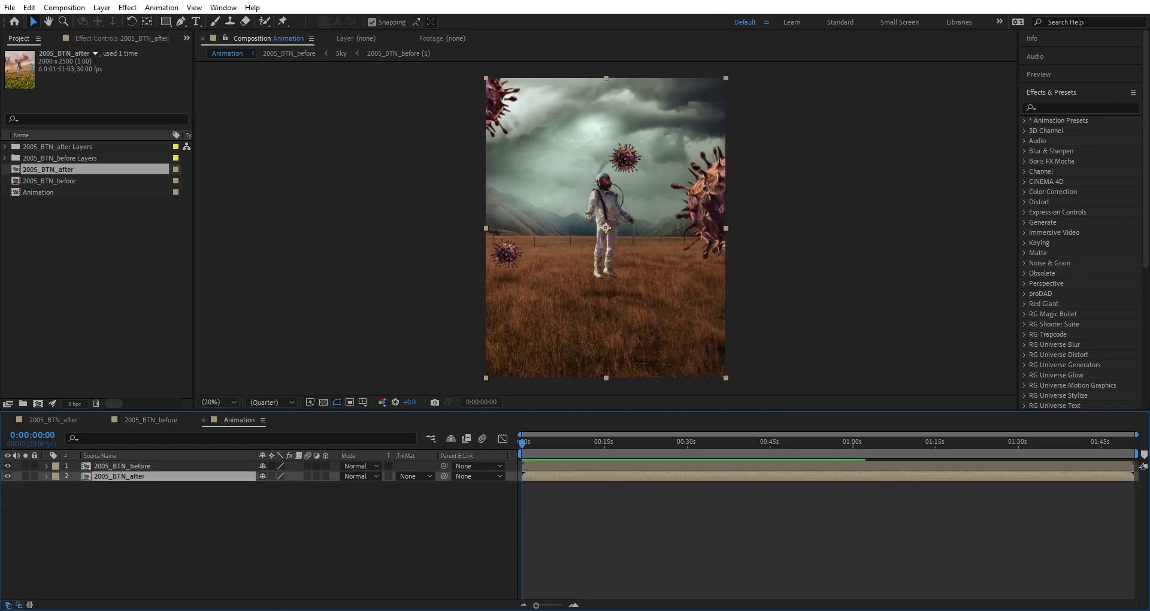
pyautogui.click(153, 422)
pyautogui.click(123, 571)
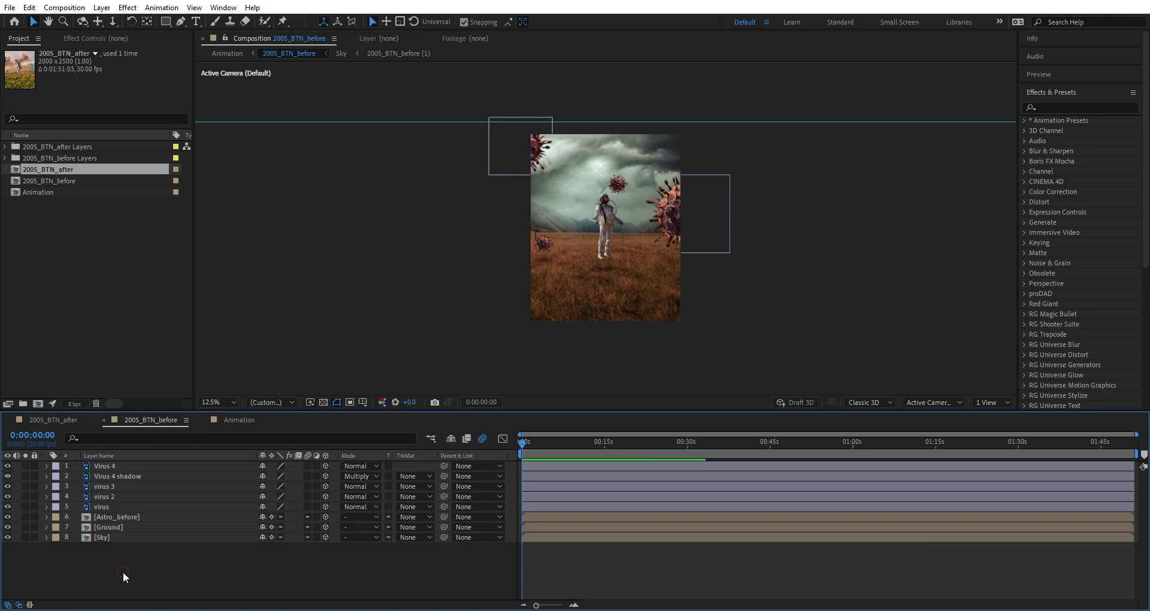
# Step: Show Position and Scale for all 2005_BTN_before layers and zoom the viewer to 25%
pyautogui.hotkey('ctrl', 'a')
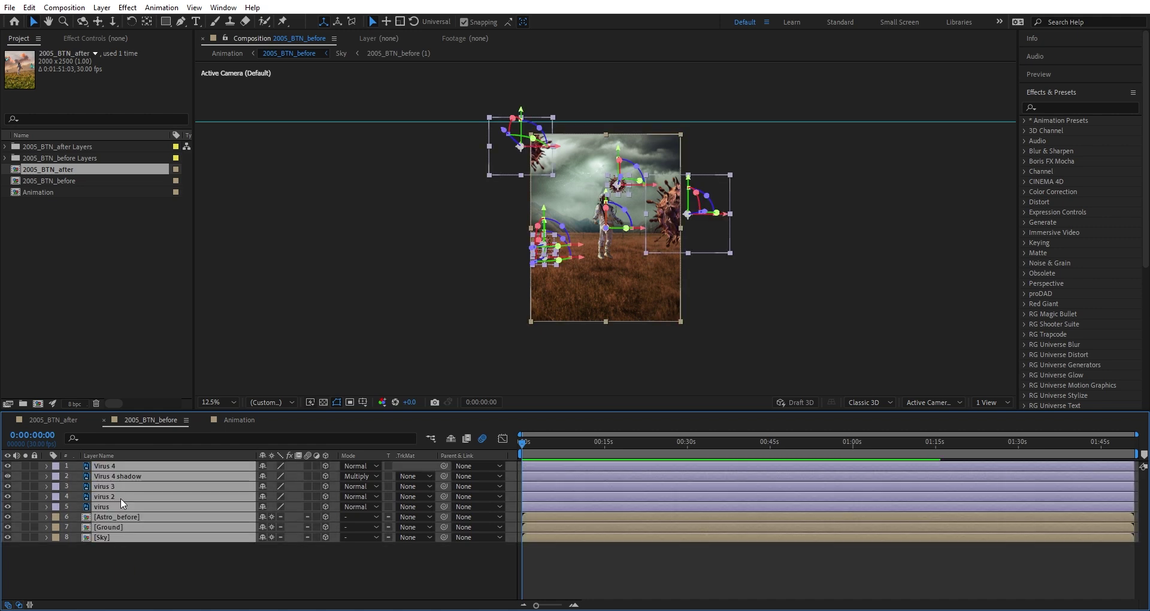
pyautogui.press('p')
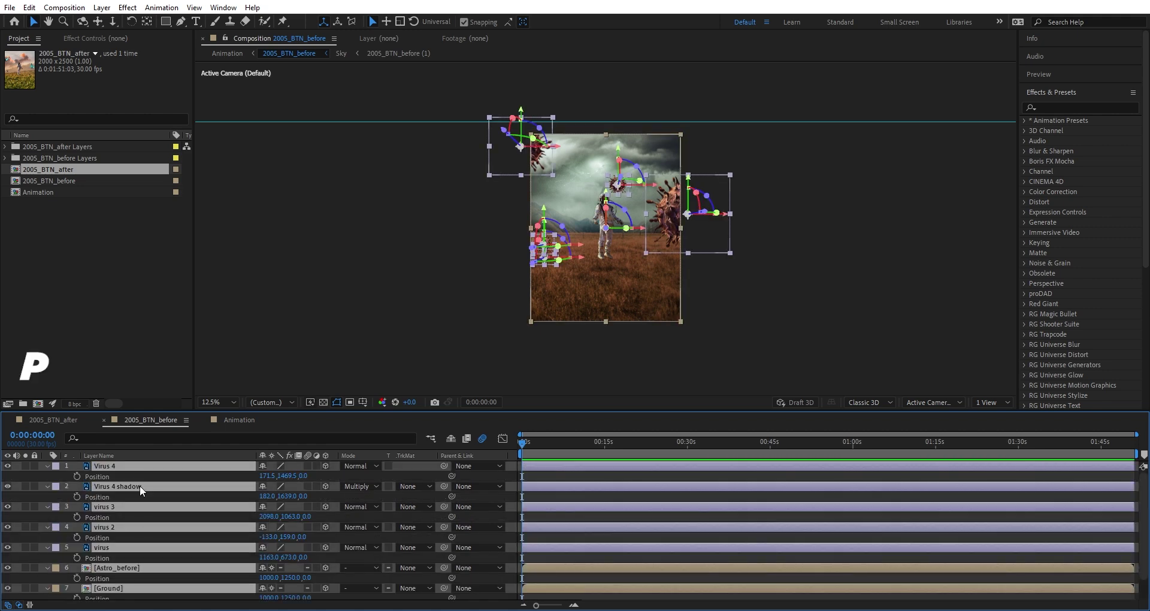
pyautogui.press('shift')
pyautogui.hotkey('shift', 's')
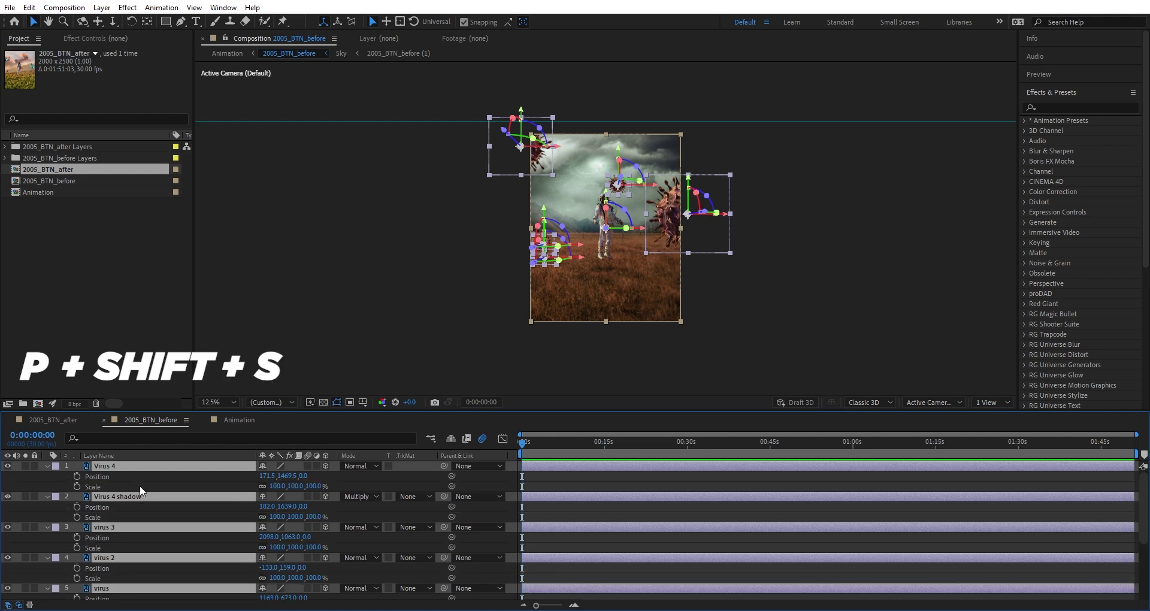
pyautogui.scroll(-3, 127, 500)
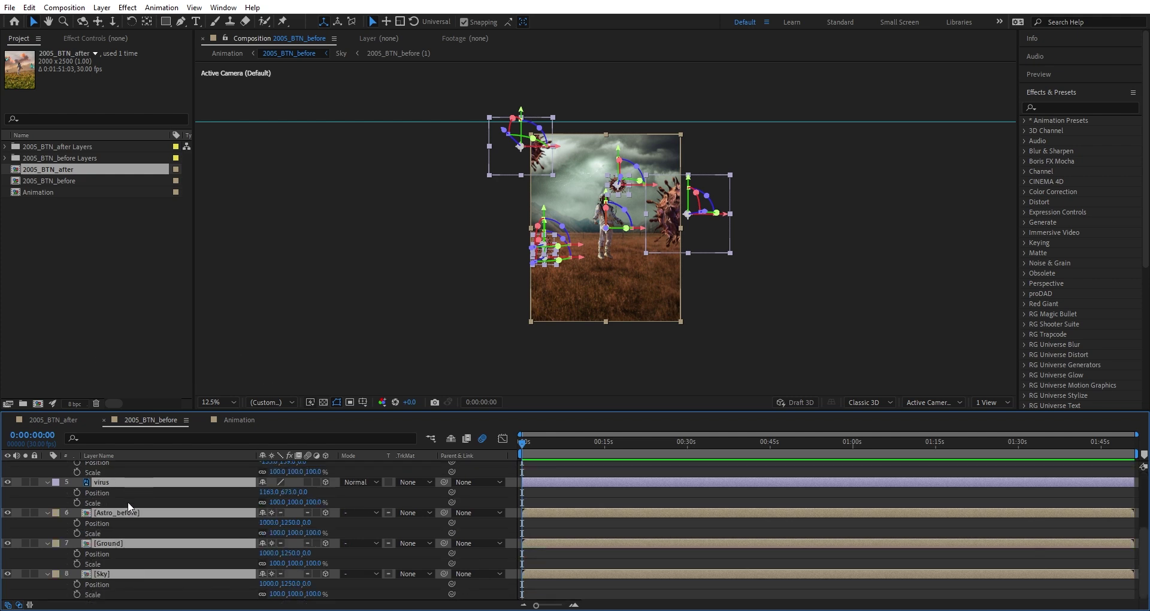
pyautogui.press('.')
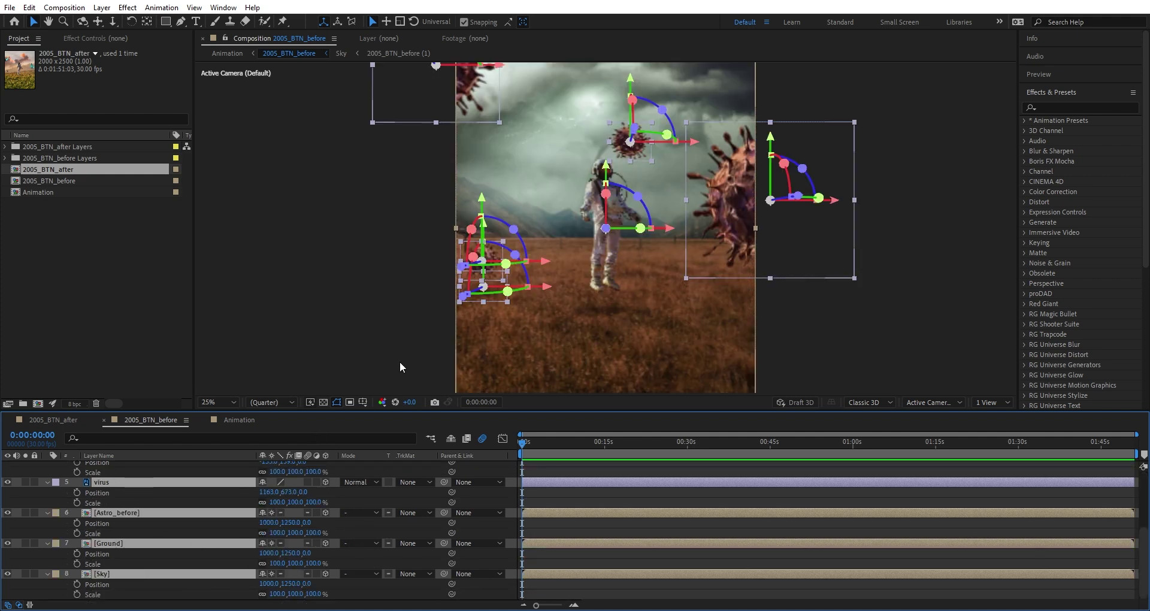
pyautogui.scroll(-1, 400, 362)
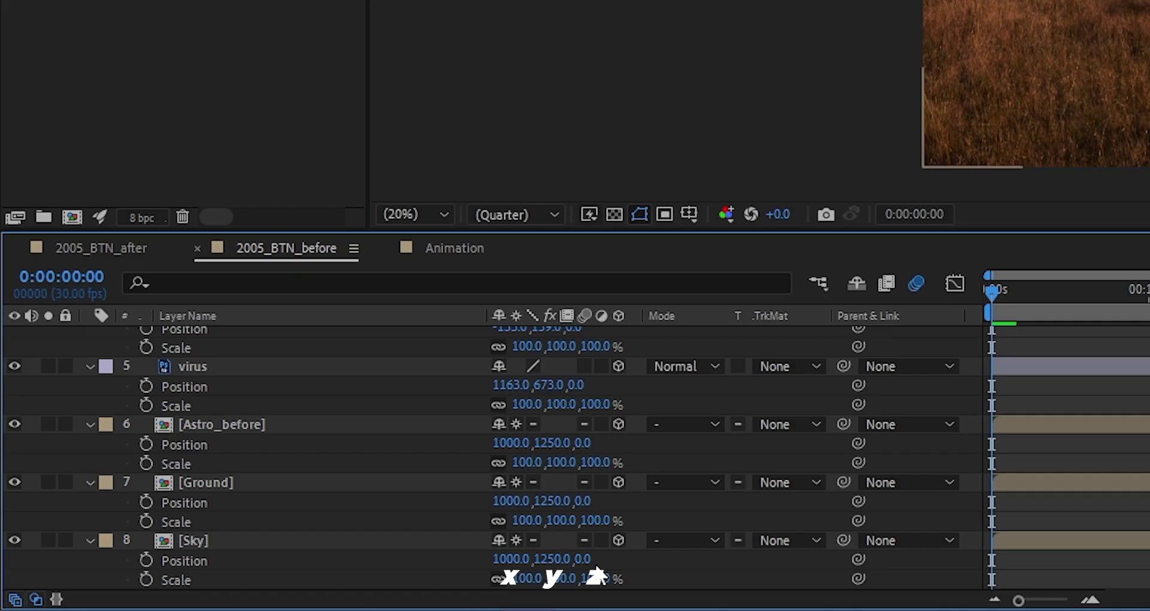
# Step: Push Sky back to Z 3333 and Ground to Z 1522, enlarging Ground to 158%
pyautogui.moveTo(307, 584); pyautogui.dragTo(362, 582)
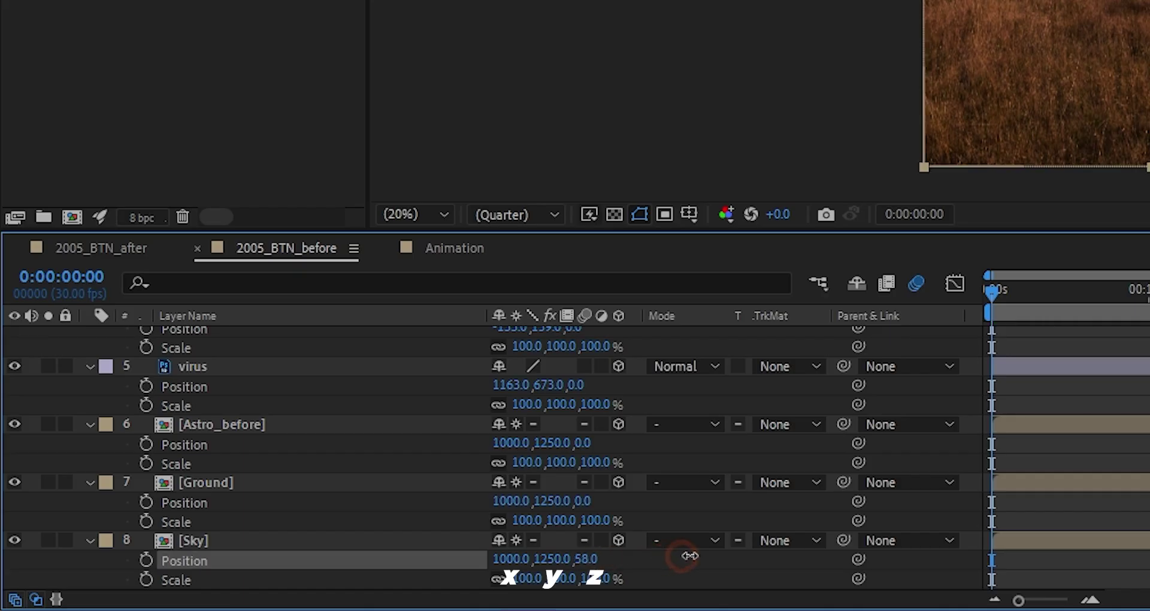
pyautogui.moveTo(690, 556); pyautogui.dragTo(1118, 530)
pyautogui.moveTo(584, 501); pyautogui.dragTo(723, 497)
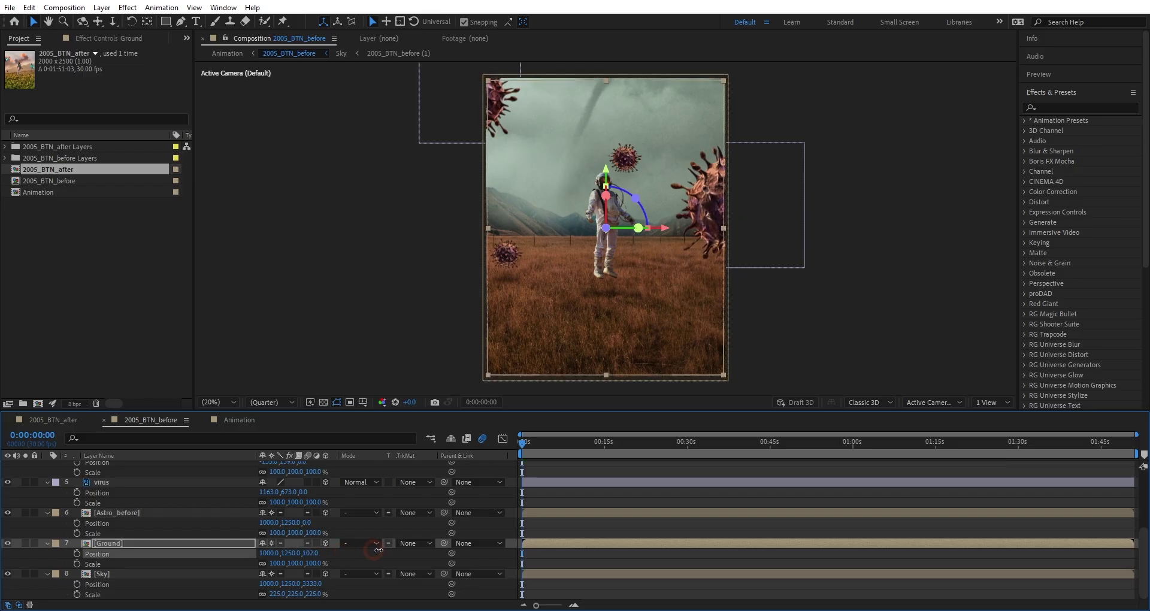
pyautogui.moveTo(379, 550); pyautogui.dragTo(1134, 489)
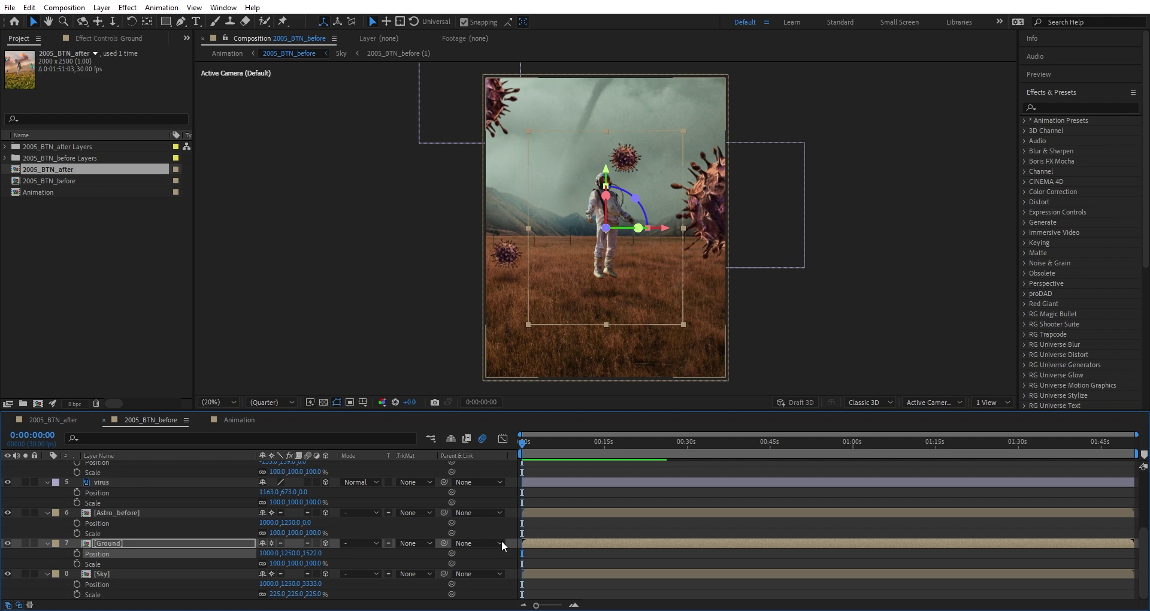
pyautogui.moveTo(312, 563); pyautogui.dragTo(341, 557)
pyautogui.moveTo(307, 523); pyautogui.dragTo(277, 518)
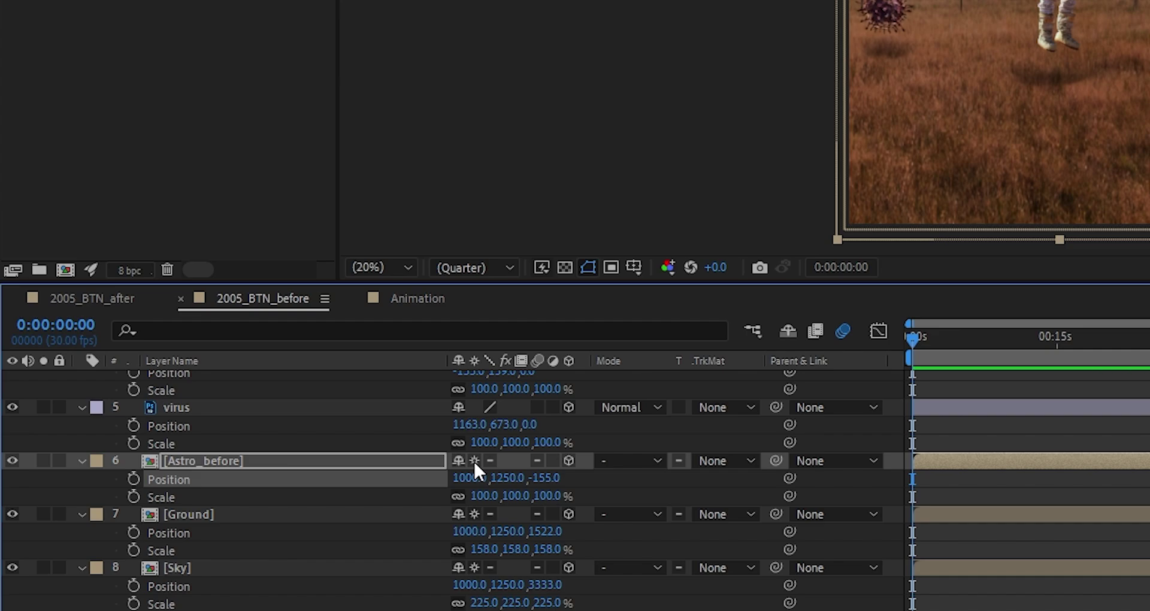
# Step: Move Astro_before back to Z 1006 and scale it to 143%
pyautogui.click(475, 461)
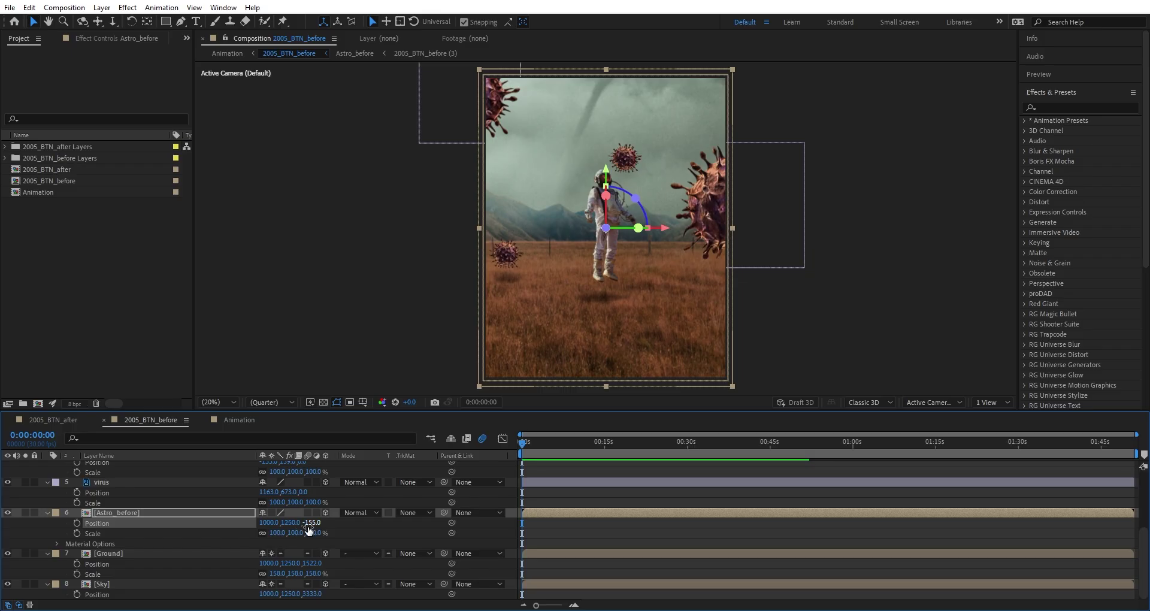
pyautogui.moveTo(309, 529); pyautogui.dragTo(882, 517)
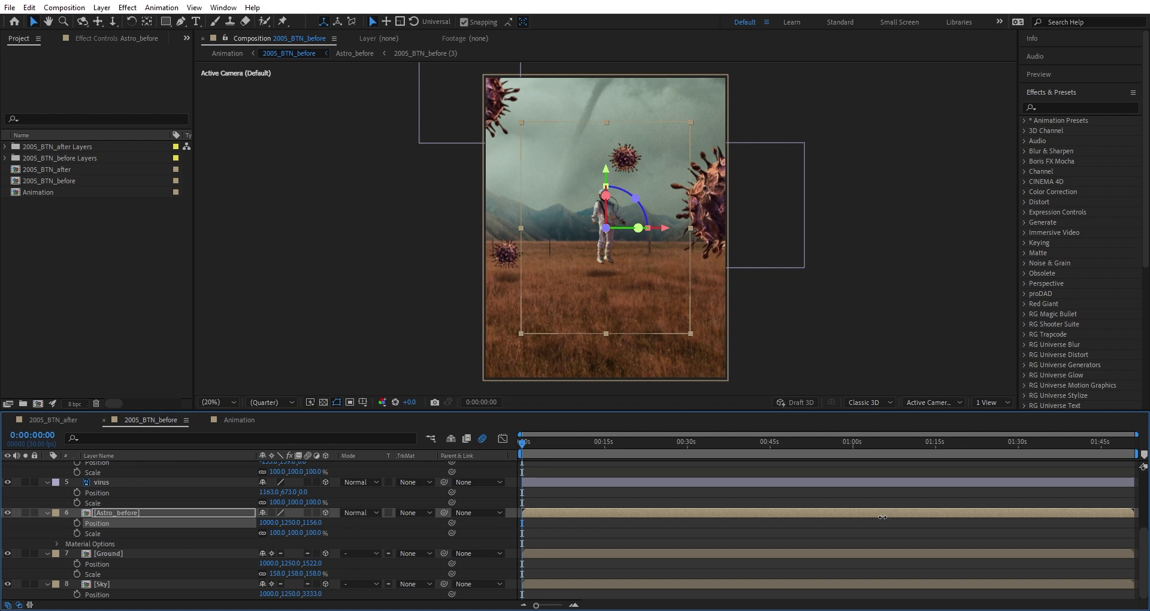
pyautogui.moveTo(882, 516); pyautogui.dragTo(871, 517)
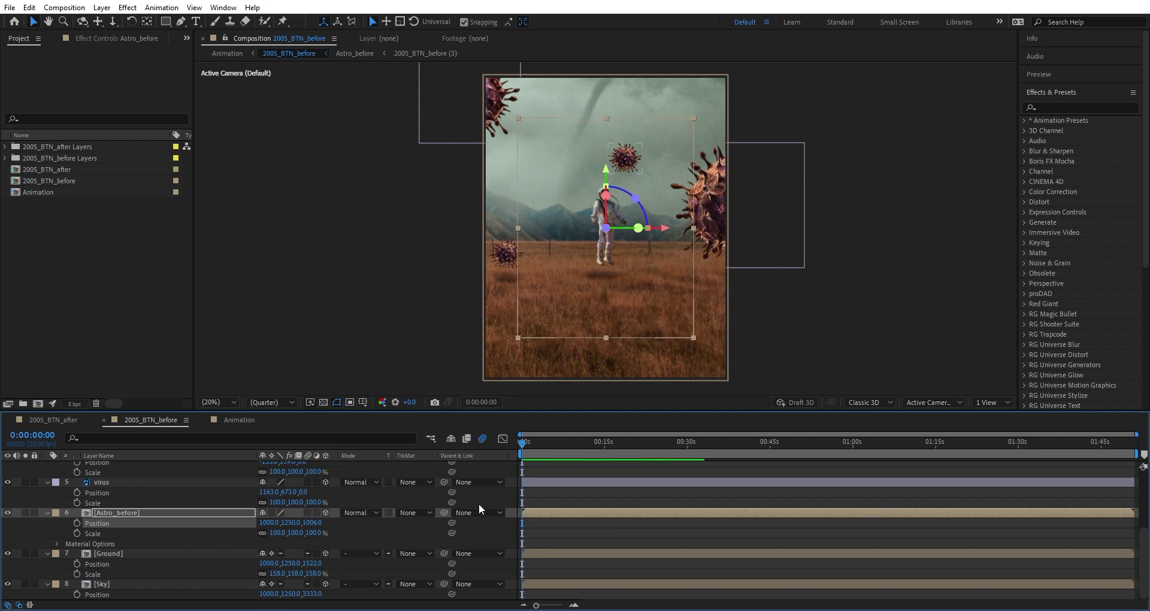
pyautogui.moveTo(312, 532); pyautogui.dragTo(340, 529)
# Step: Bring virus 3 toward the camera, shrink it to 59%, and shift it left and up
pyautogui.scroll(2, 339, 528)
pyautogui.click(251, 522)
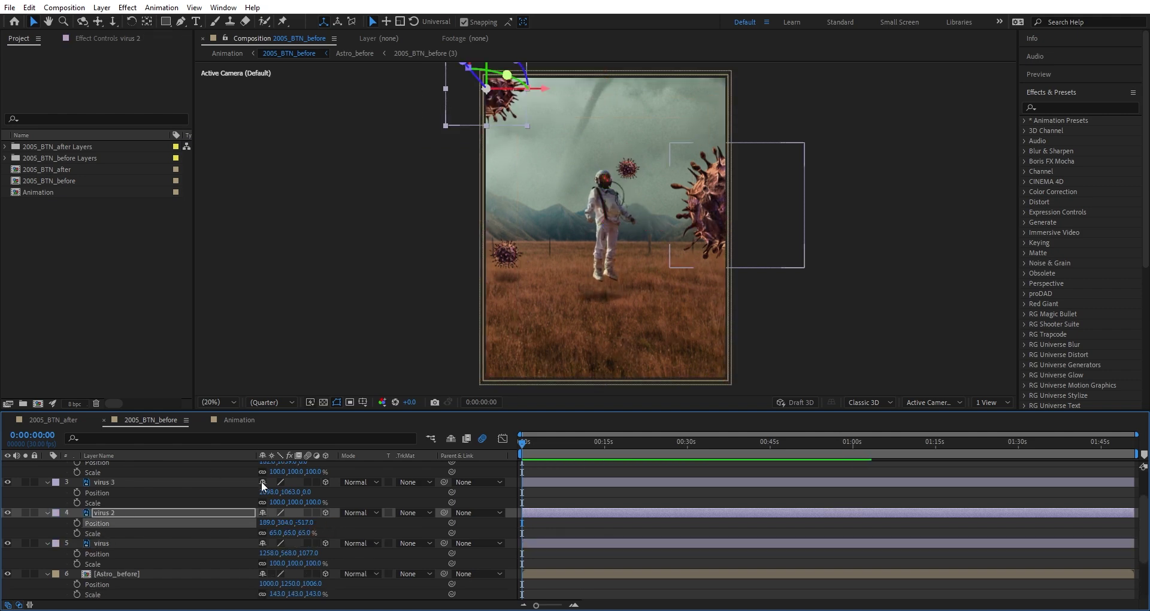
pyautogui.moveTo(310, 492); pyautogui.dragTo(204, 495)
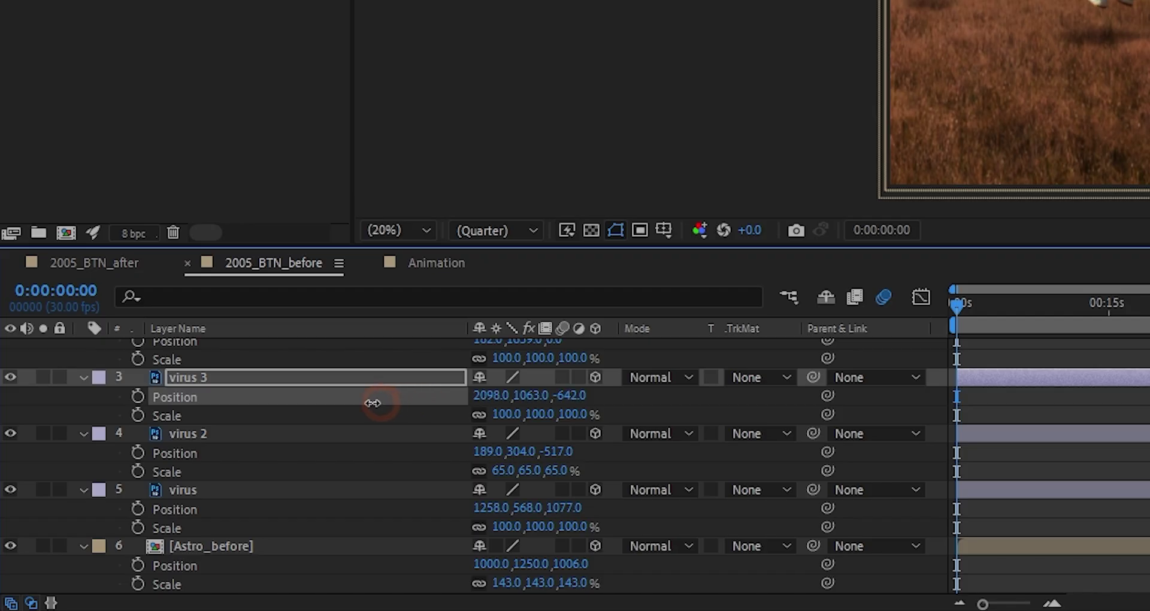
pyautogui.moveTo(372, 402); pyautogui.dragTo(209, 388)
pyautogui.moveTo(569, 413); pyautogui.dragTo(520, 413)
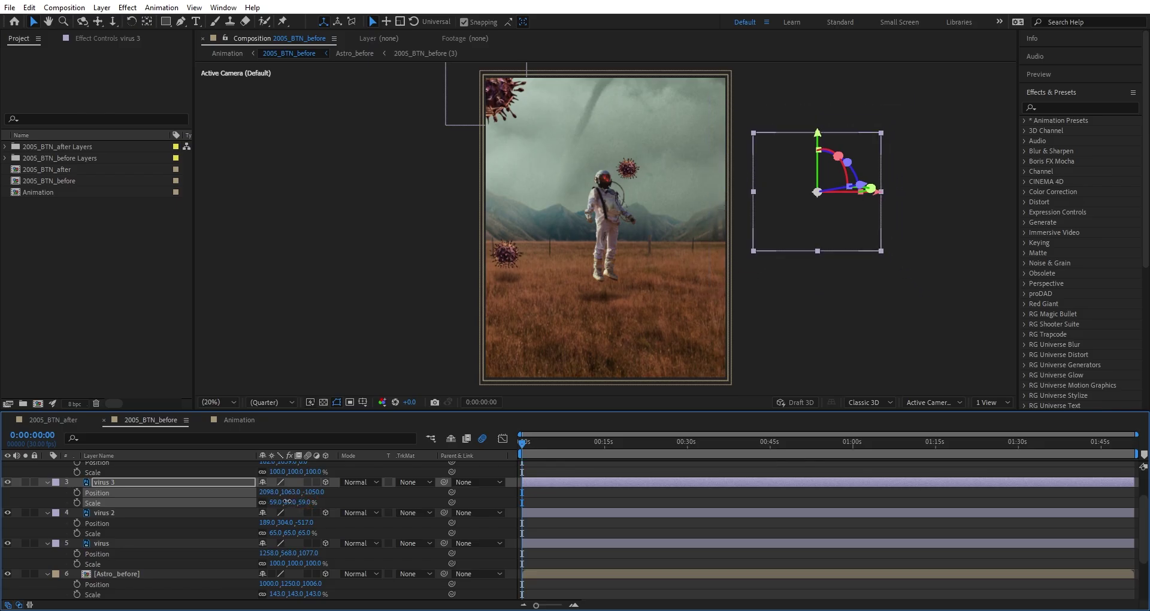
pyautogui.moveTo(876, 192); pyautogui.dragTo(829, 195)
pyautogui.moveTo(739, 153); pyautogui.dragTo(742, 127)
# Step: Orbit the 3D view to inspect the layers' depth spacing, resetting to the front view
pyautogui.click(82, 22)
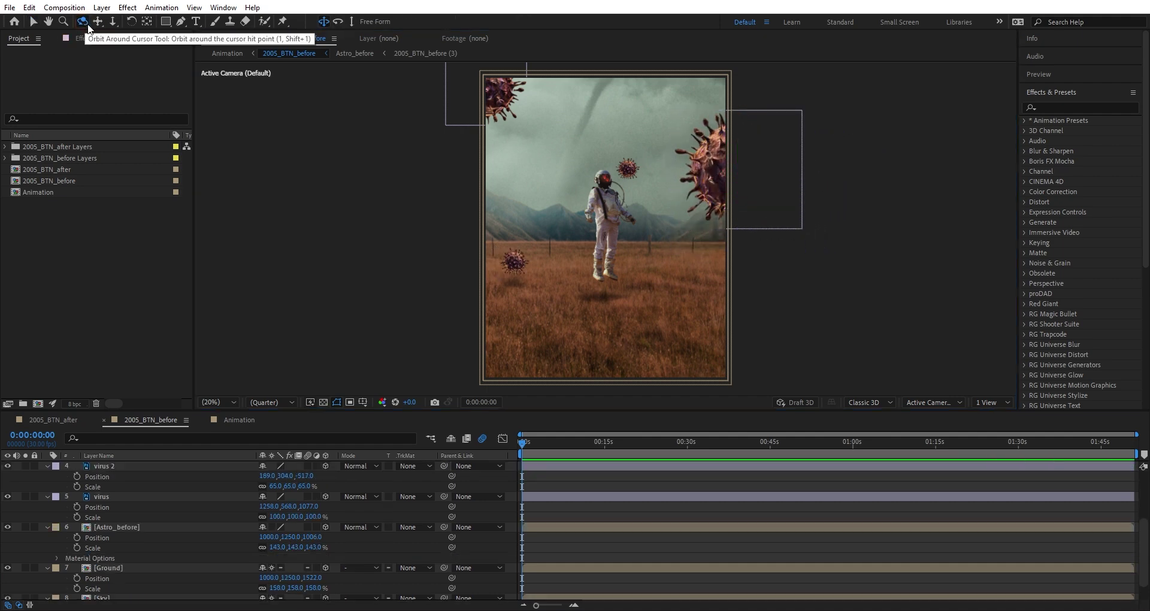
pyautogui.moveTo(598, 214); pyautogui.dragTo(578, 238)
pyautogui.hotkey('ctrl', 'z')
pyautogui.hotkey('ctrl', 'z')
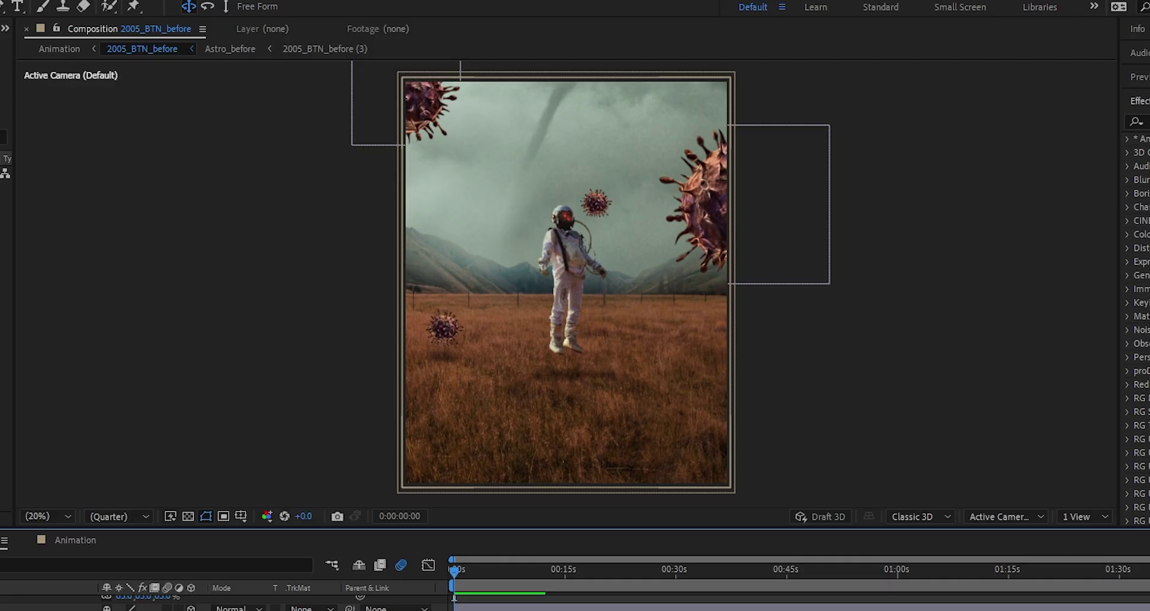
pyautogui.moveTo(599, 212); pyautogui.dragTo(607, 209)
pyautogui.moveTo(568, 263)
pyautogui.mouseDown()
pyautogui.moveTo(557, 263)
pyautogui.moveTo(569, 261)
pyautogui.mouseUp()
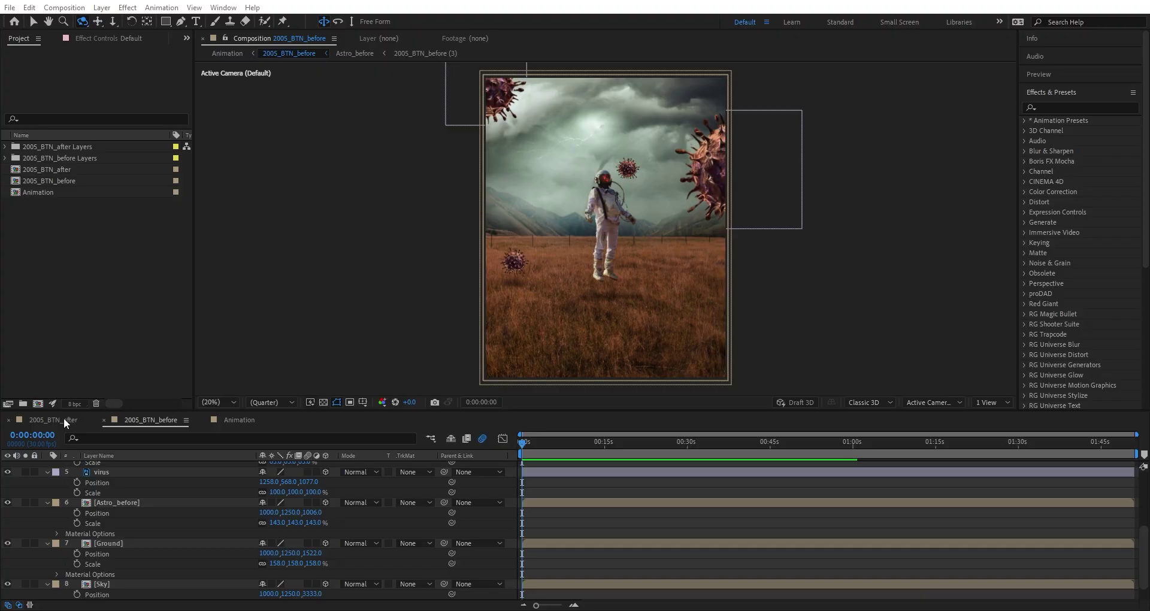
# Step: In 2005_BTN_after, turn off Collapse on Astro_After and Ground, and raise the Sky to show clouds
pyautogui.click(64, 418)
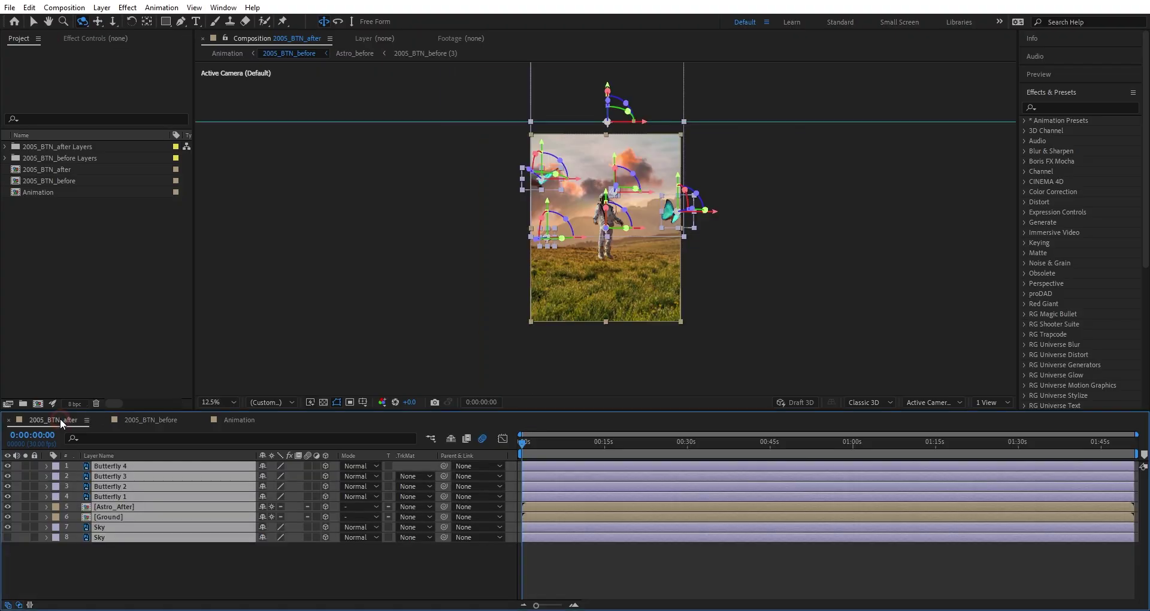
pyautogui.click(272, 506)
pyautogui.click(271, 515)
pyautogui.click(120, 548)
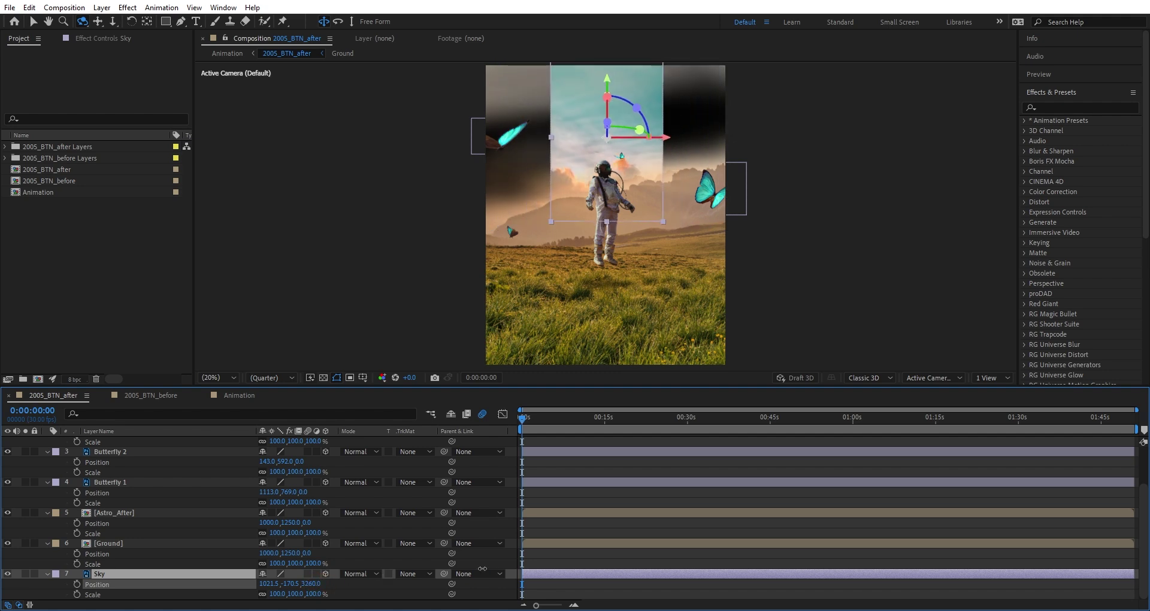
pyautogui.click(93, 594)
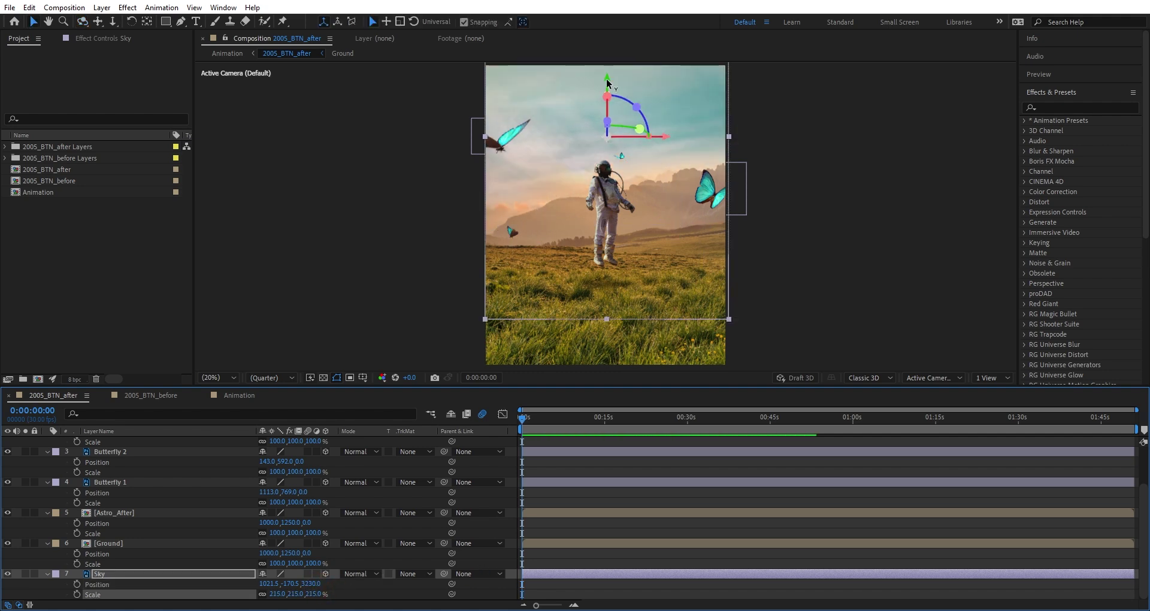
pyautogui.moveTo(607, 81); pyautogui.dragTo(610, 6)
pyautogui.scroll(-3, 603, 195)
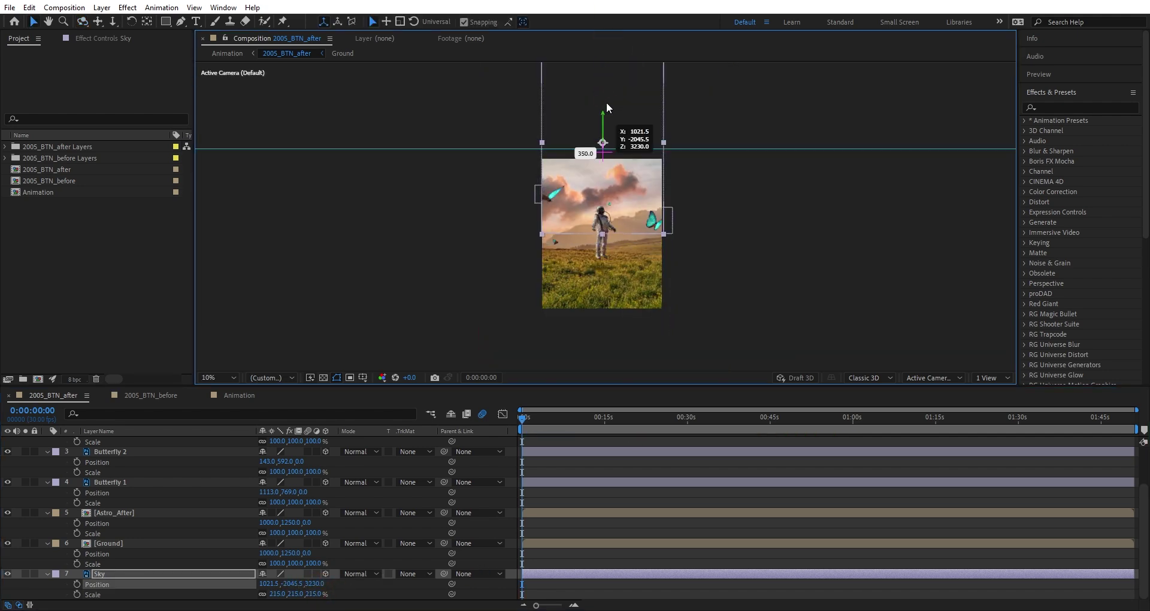
pyautogui.scroll(3, 602, 195)
# Step: Push Ground back and enlarge it, push the astronaut back, and bring Butterfly 2 forward
pyautogui.click(120, 544)
pyautogui.moveTo(304, 553)
pyautogui.mouseDown()
pyautogui.moveTo(335, 553)
pyautogui.moveTo(300, 563)
pyautogui.moveTo(318, 563)
pyautogui.mouseUp()
pyautogui.moveTo(304, 523); pyautogui.dragTo(333, 534)
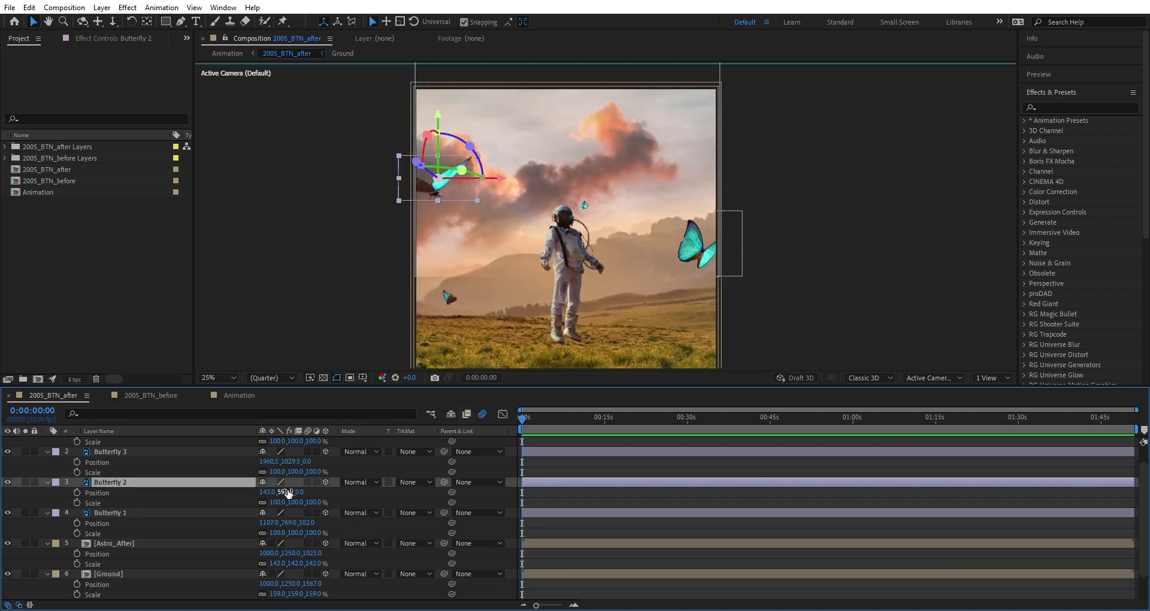
pyautogui.moveTo(303, 492); pyautogui.dragTo(258, 492)
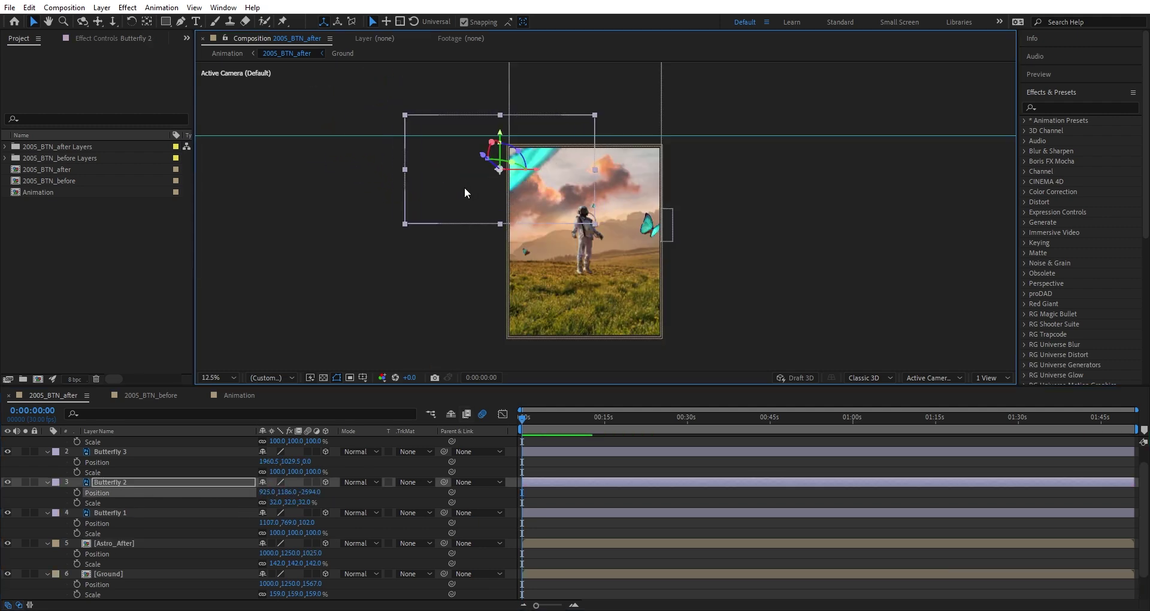
# Step: Bring Butterfly 3 forward to Z -2268, move it left and lower, shrink it to 66%, then orbit to check
pyautogui.scroll(1, 144, 480)
pyautogui.click(138, 473)
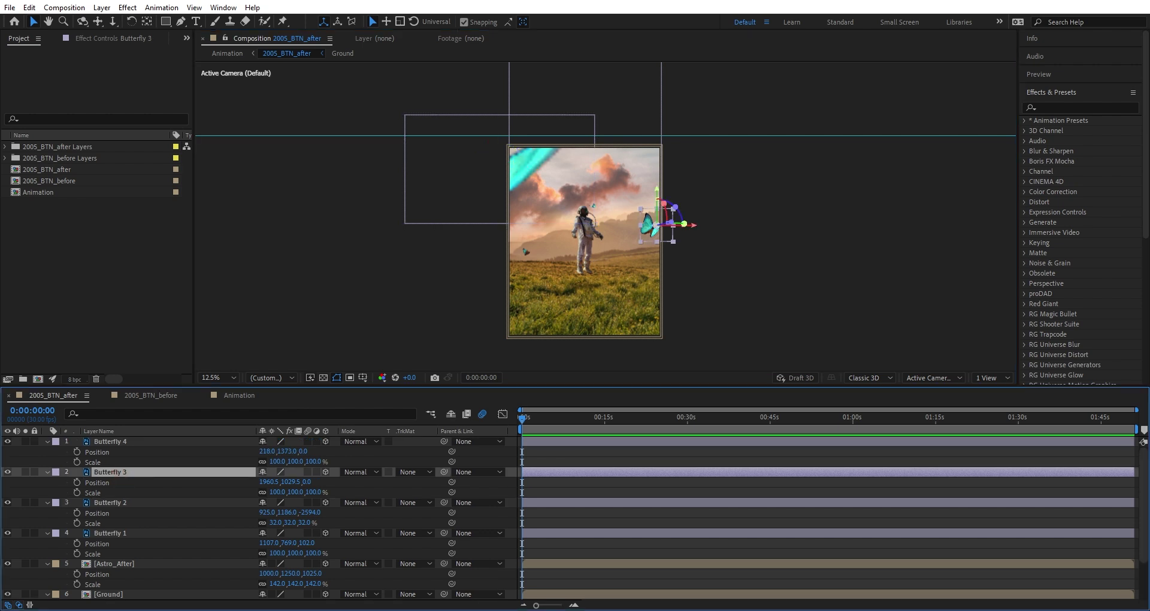
pyautogui.moveTo(306, 482); pyautogui.dragTo(276, 481)
pyautogui.moveTo(997, 153); pyautogui.dragTo(952, 158)
pyautogui.moveTo(719, 132); pyautogui.dragTo(731, 197)
pyautogui.moveTo(821, 180); pyautogui.dragTo(747, 212)
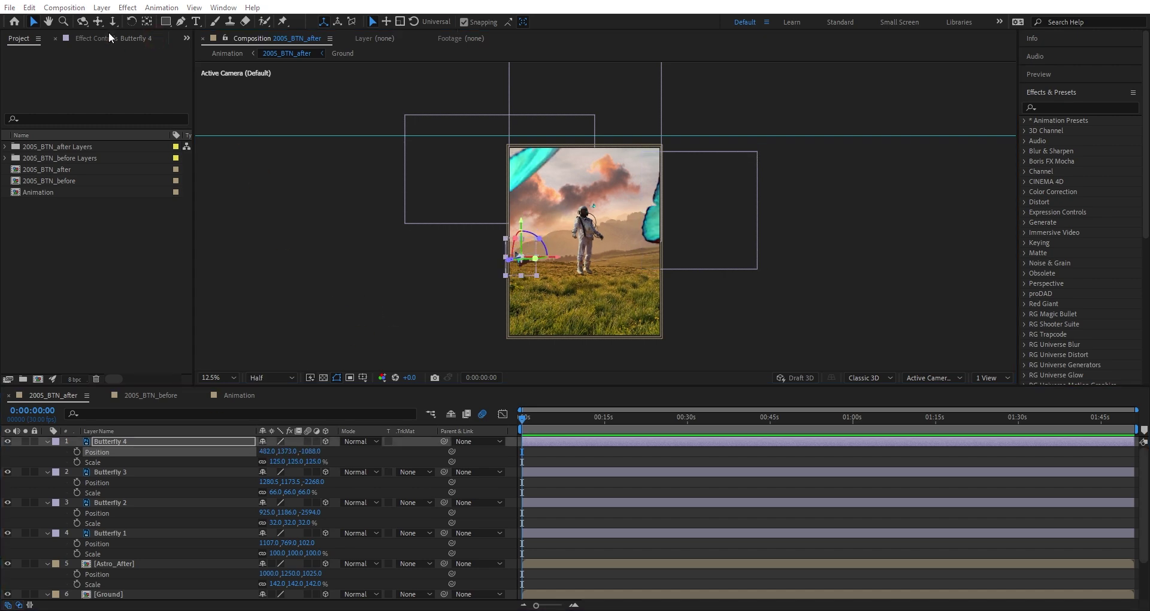
pyautogui.press('c')
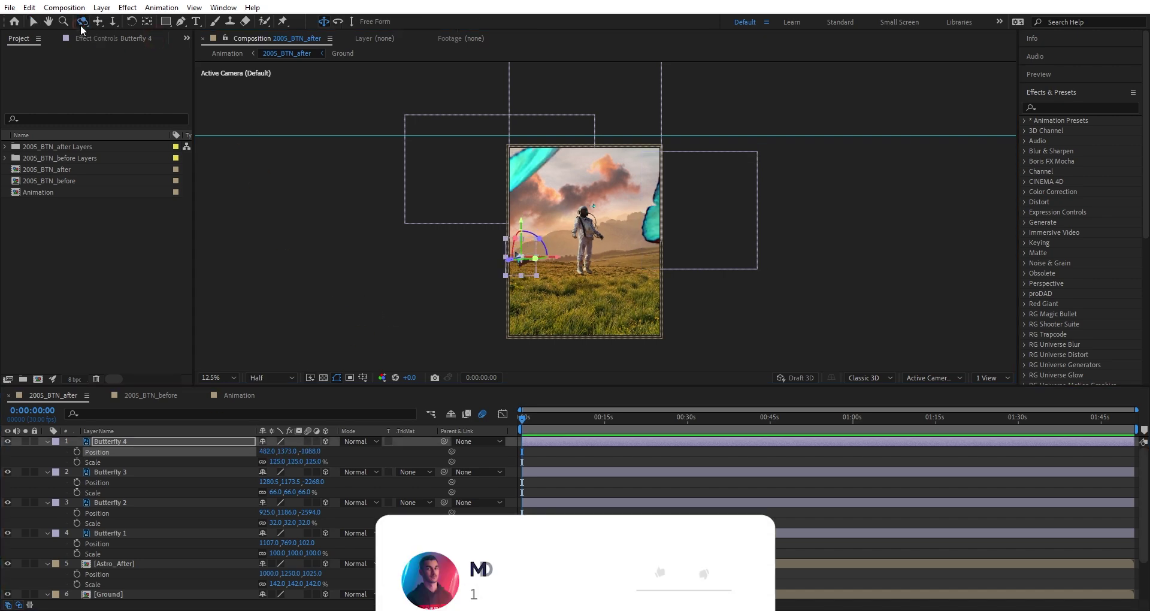
pyautogui.moveTo(576, 240)
pyautogui.mouseDown()
pyautogui.moveTo(664, 231)
pyautogui.moveTo(576, 240)
pyautogui.moveTo(602, 246)
pyautogui.moveTo(584, 254)
pyautogui.mouseUp()
# Step: Restore the front view and make both 2005_BTN layers 3D in the Animation comp
pyautogui.hotkey('ctrl', 'z')
pyautogui.click(228, 400)
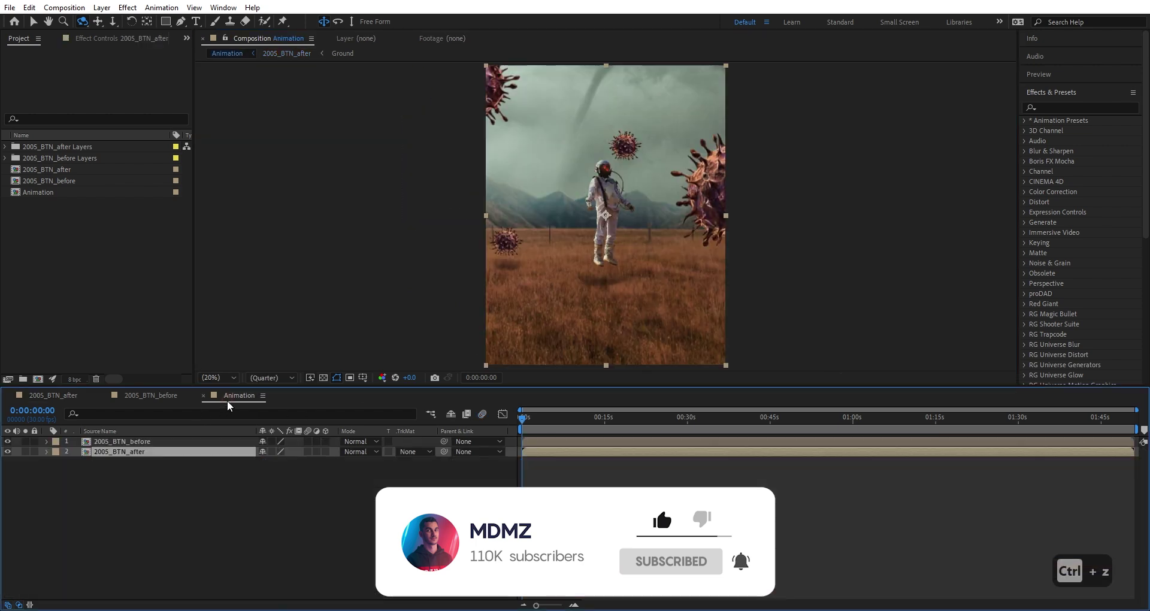
pyautogui.click(224, 403)
pyautogui.click(233, 465)
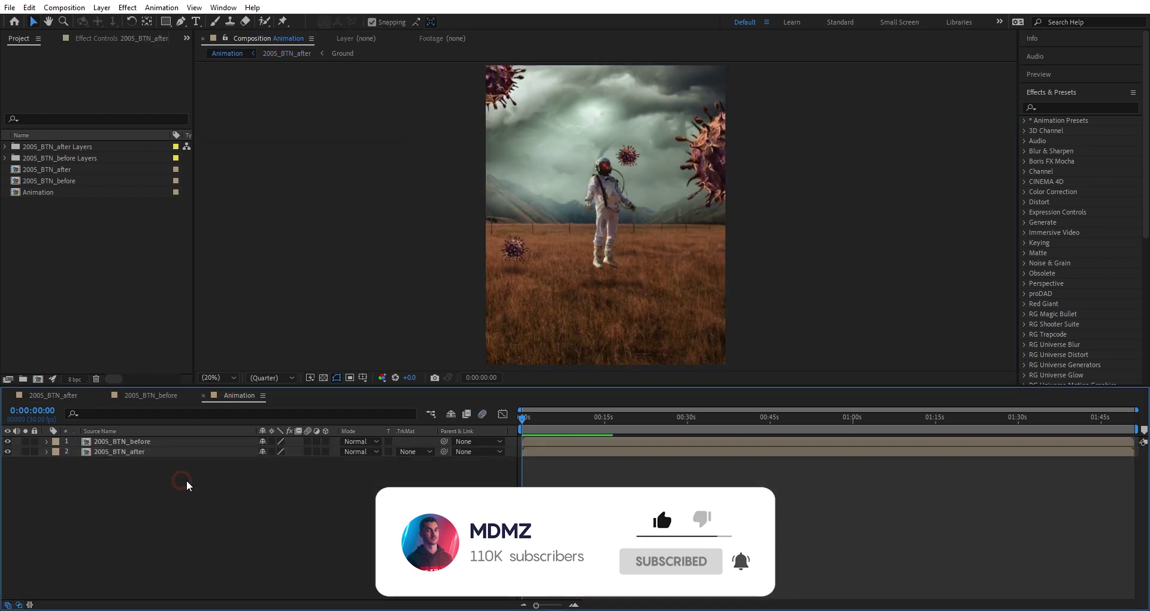
pyautogui.click(325, 441)
pyautogui.click(325, 451)
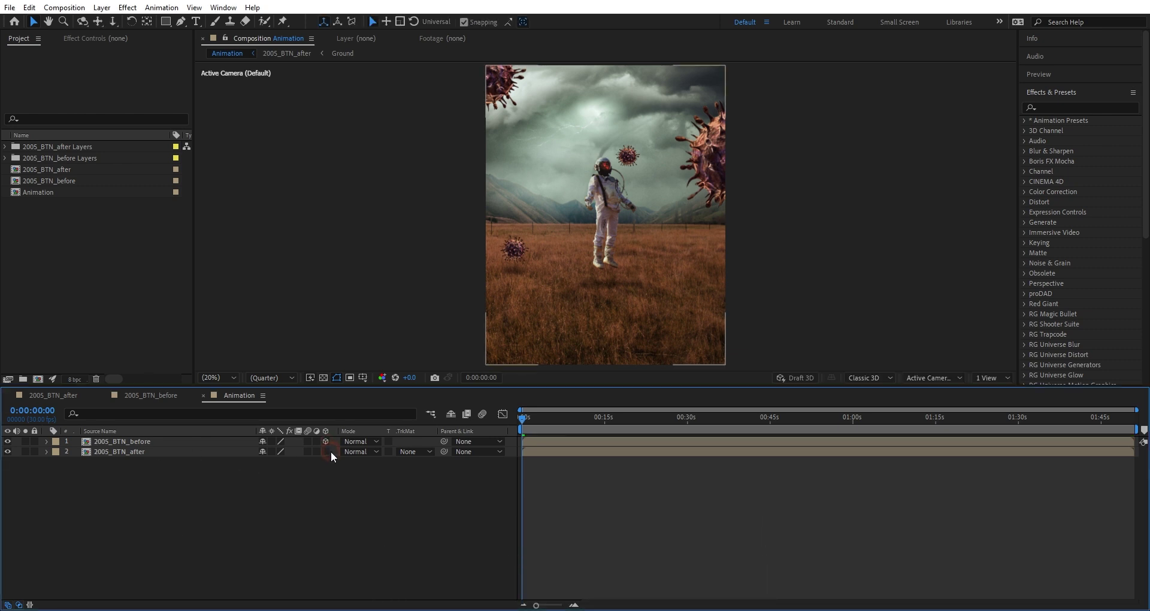
pyautogui.click(200, 102)
# Step: Add a One-Node camera, Camera 1, via Layer > New > Camera
pyautogui.click(101, 10)
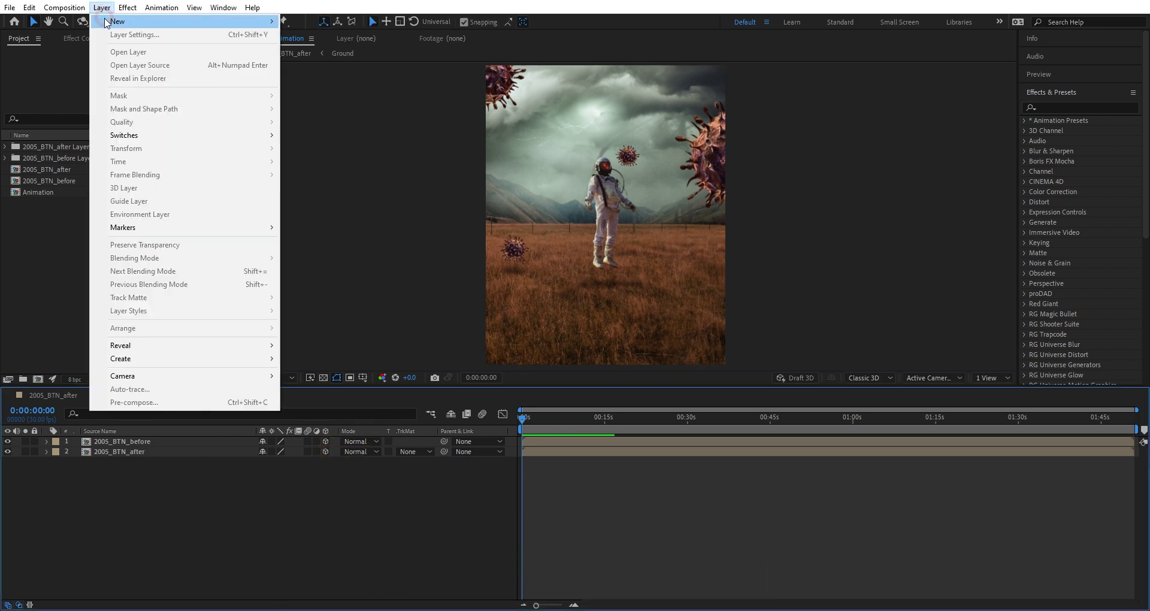
pyautogui.moveTo(107, 23)
pyautogui.click(329, 56)
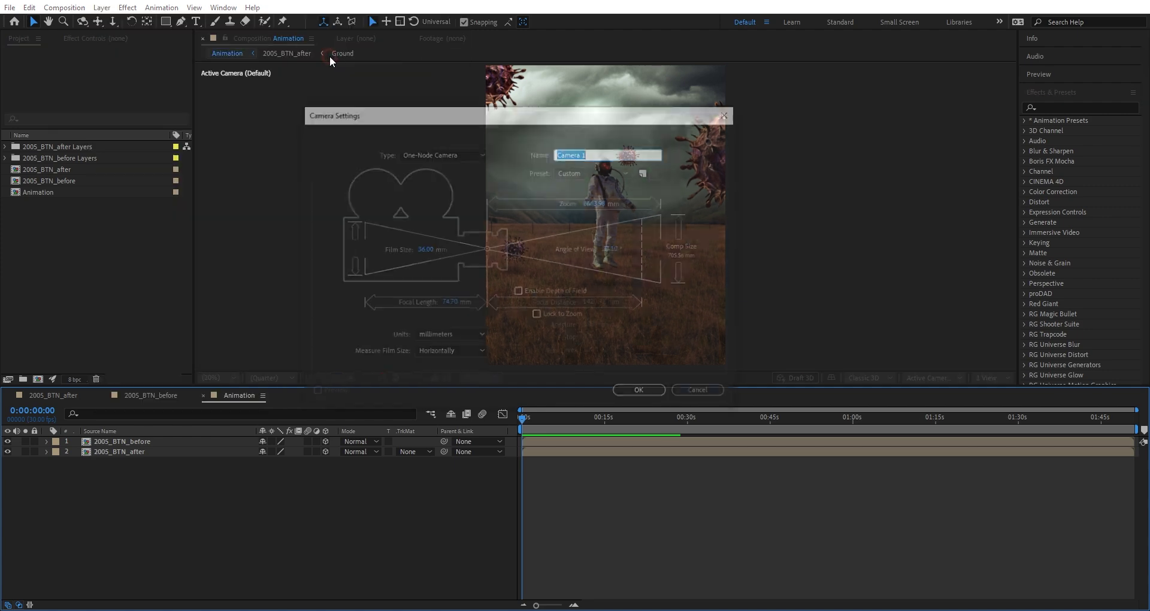
pyautogui.click(426, 155)
pyautogui.click(428, 156)
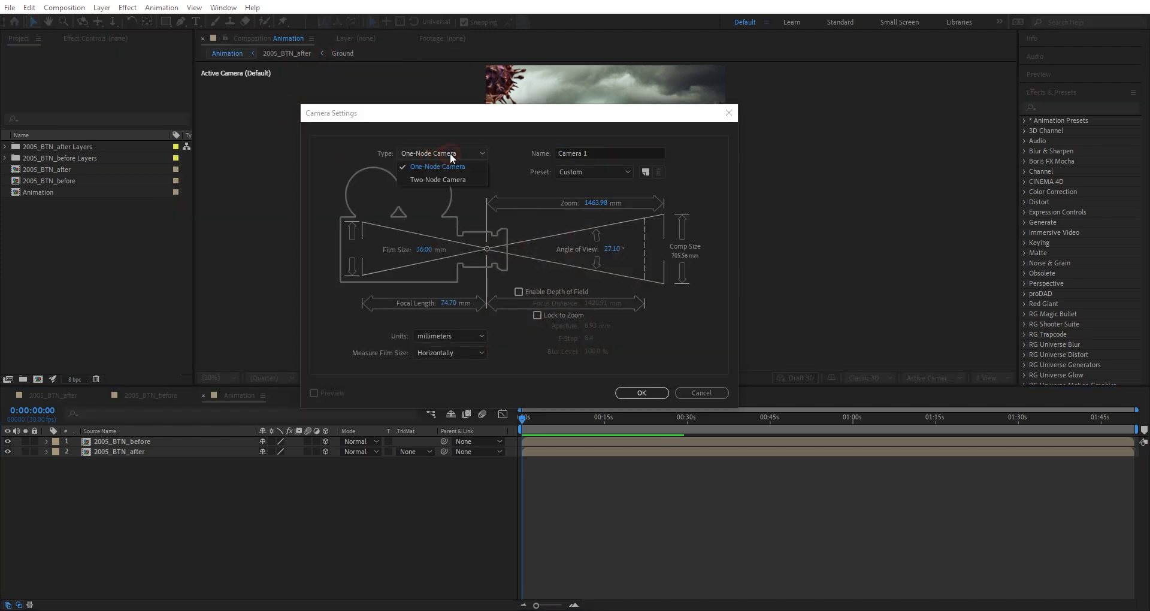
pyautogui.click(641, 393)
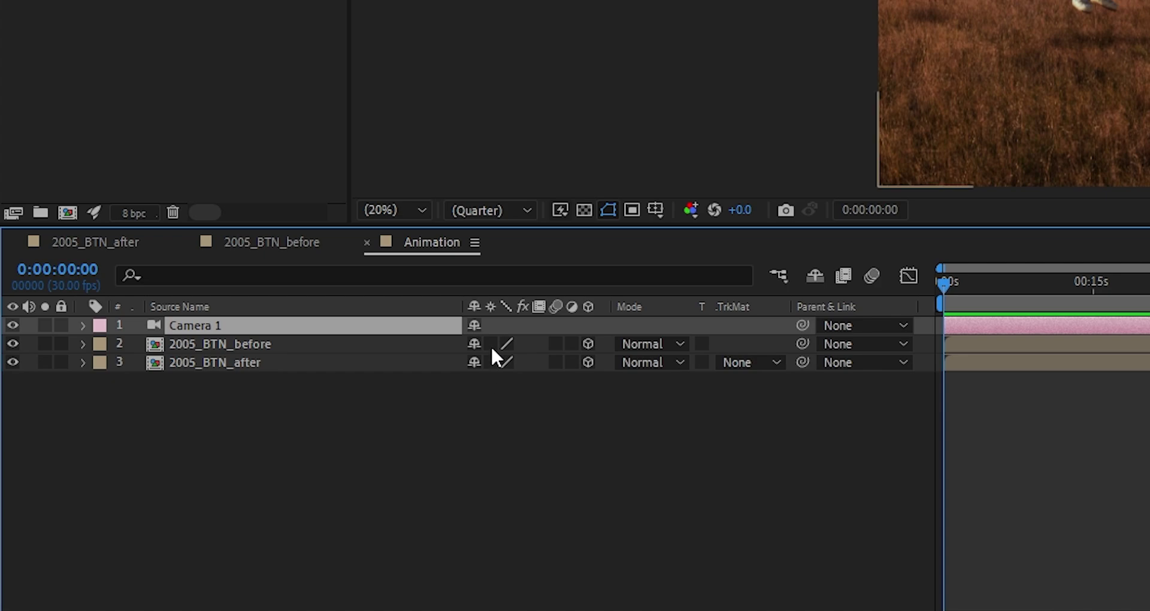
# Step: Collapse transformations on both 2005_BTN layers, hide Camera 1, and zoom the timeline to the first seconds
pyautogui.click(271, 451)
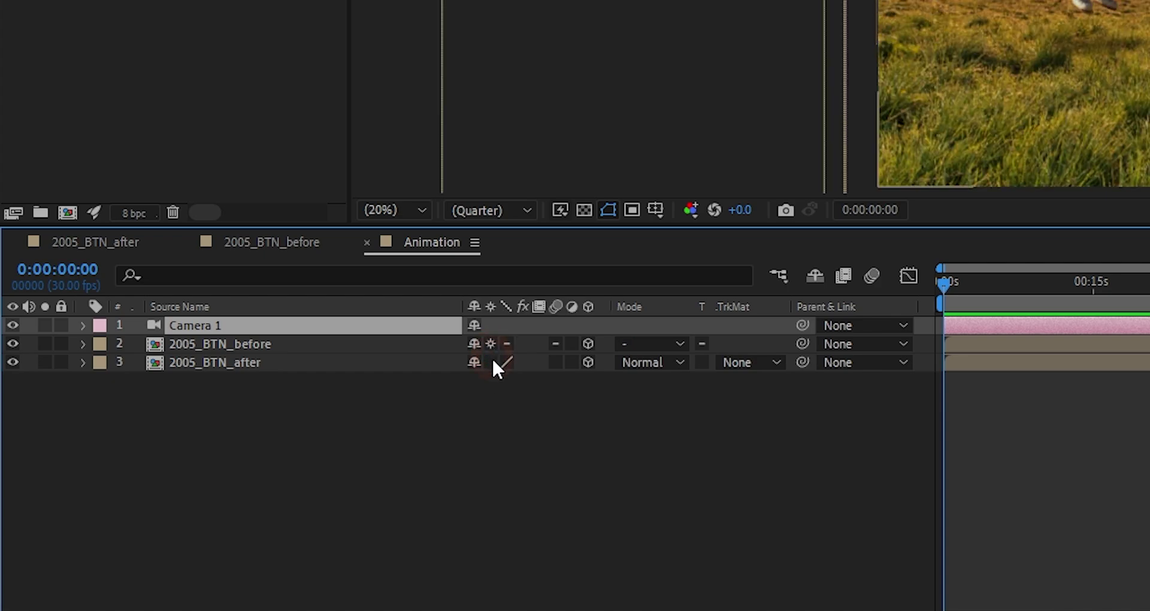
pyautogui.click(491, 362)
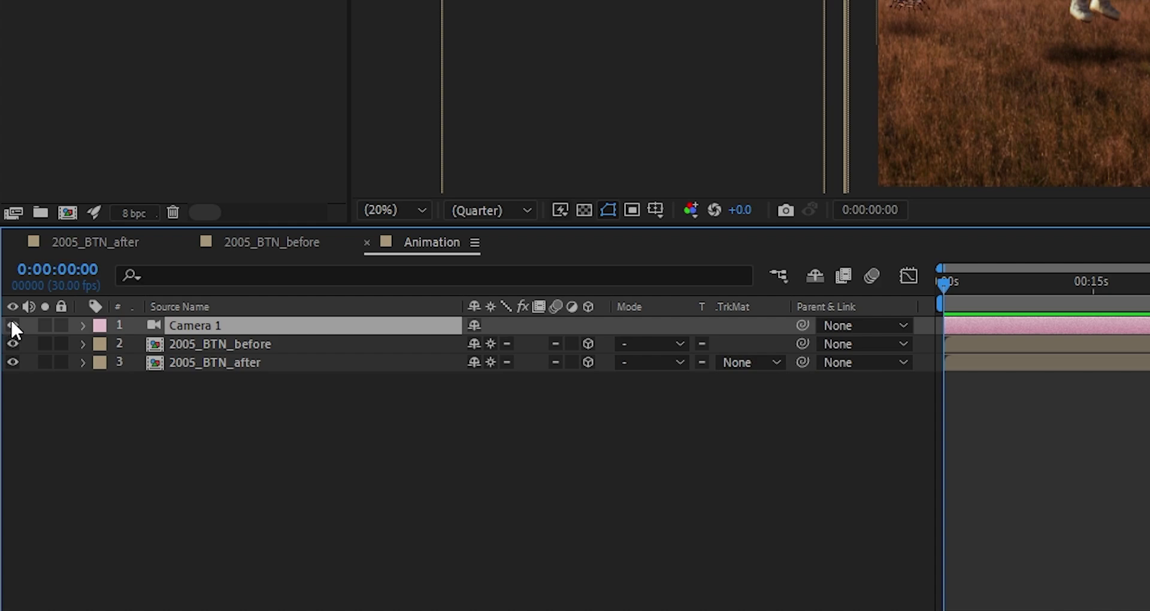
pyautogui.click(12, 324)
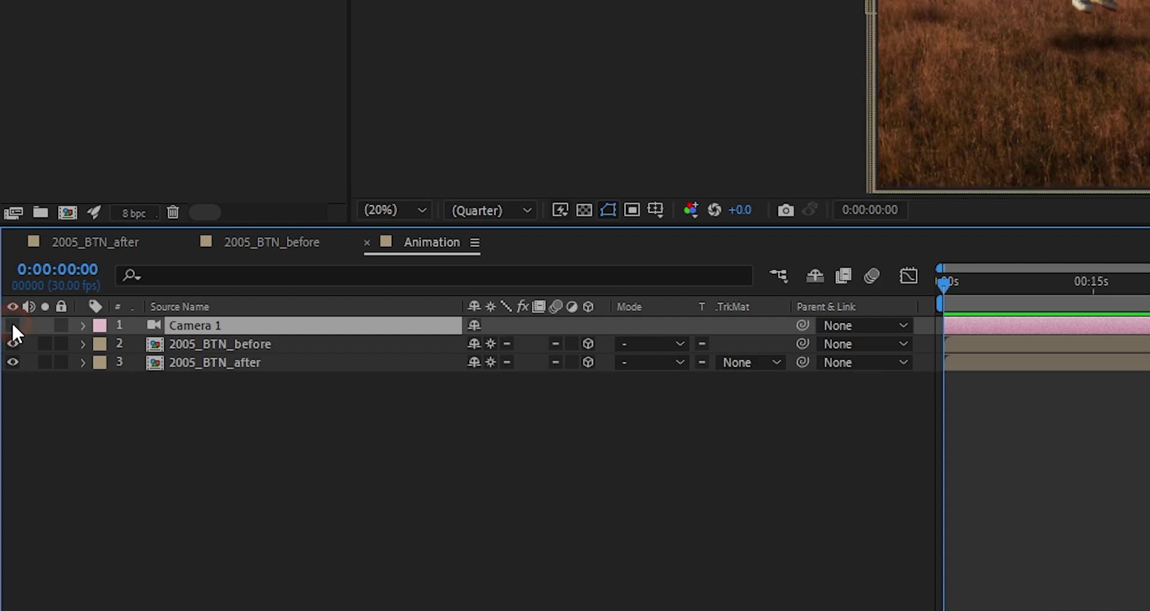
pyautogui.moveTo(1135, 409); pyautogui.dragTo(576, 428)
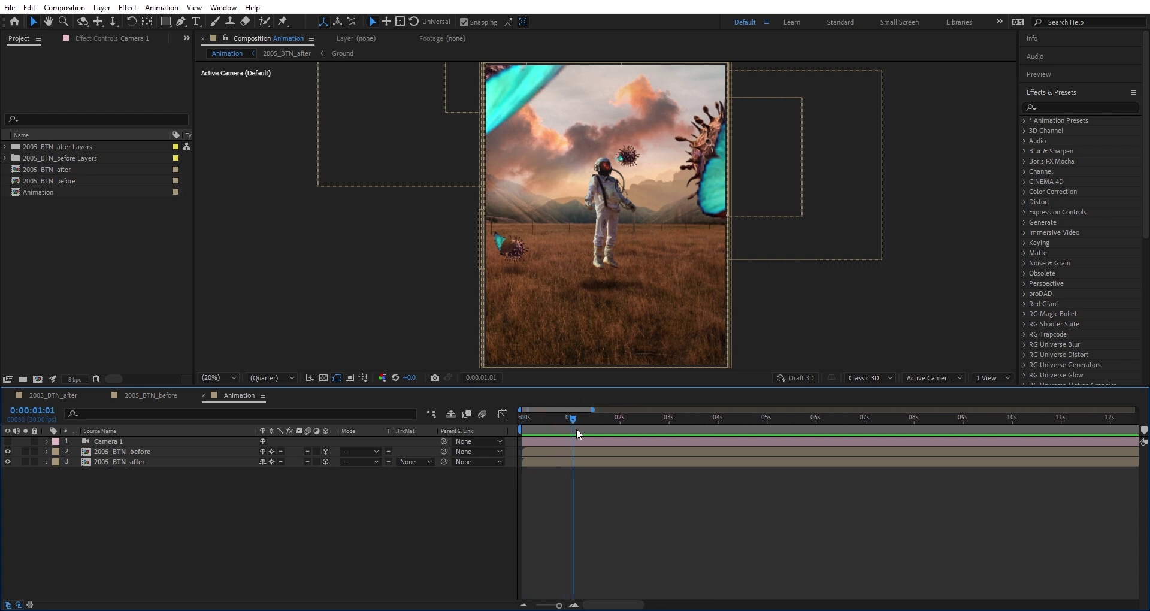
# Step: Apply the Gradient Wipe effect to the 2005_BTN_before layer
pyautogui.click(149, 454)
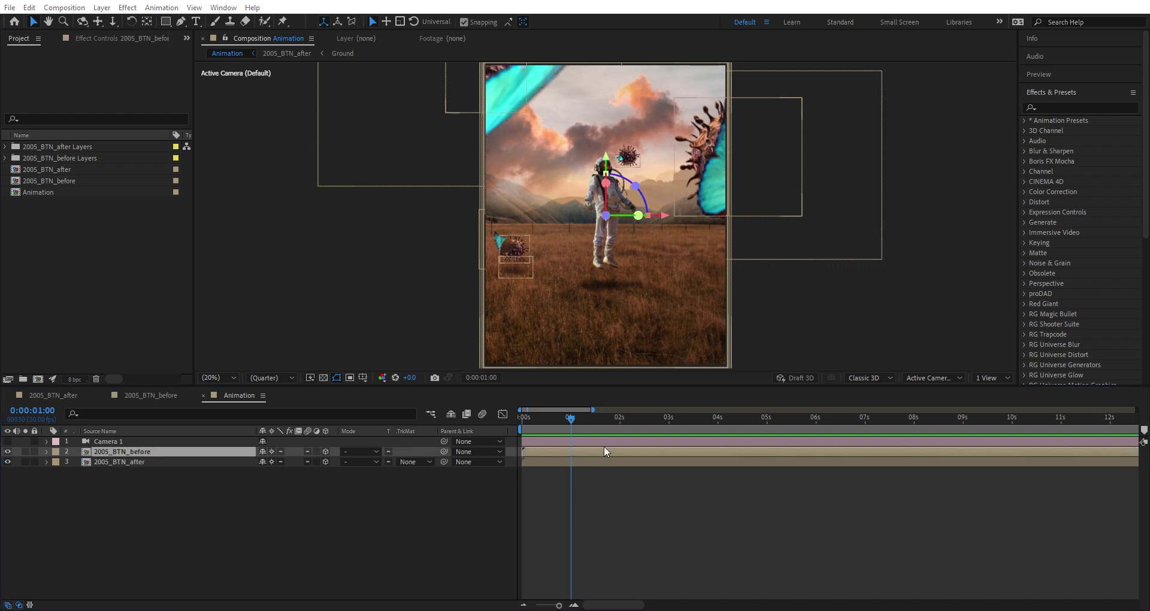
pyautogui.click(1063, 110)
pyautogui.write('gradient')
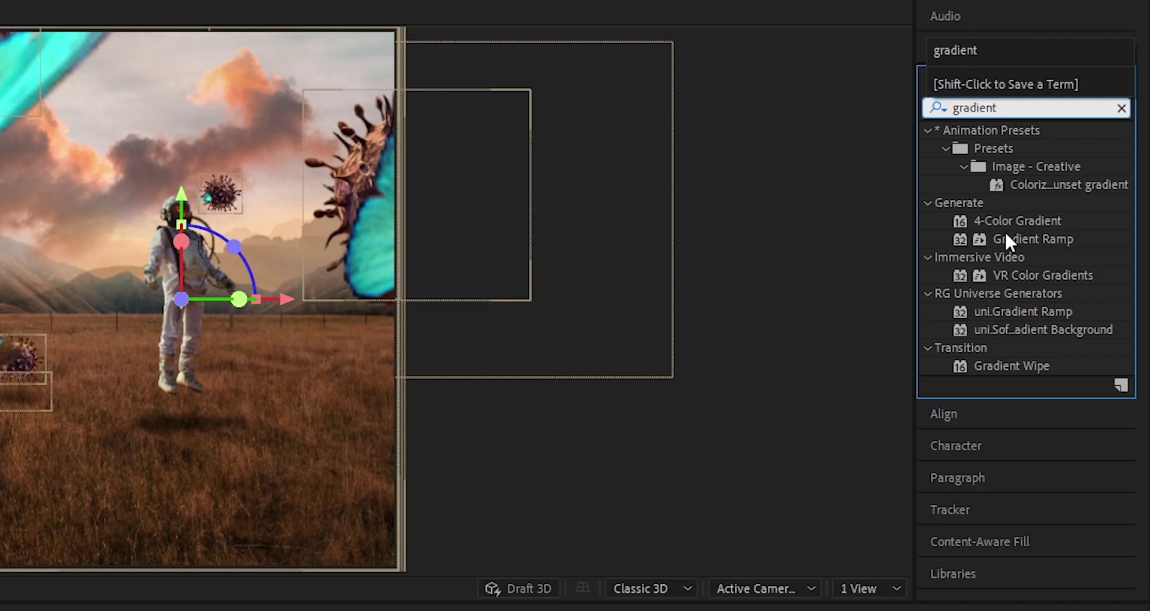
pyautogui.doubleClick(1012, 361)
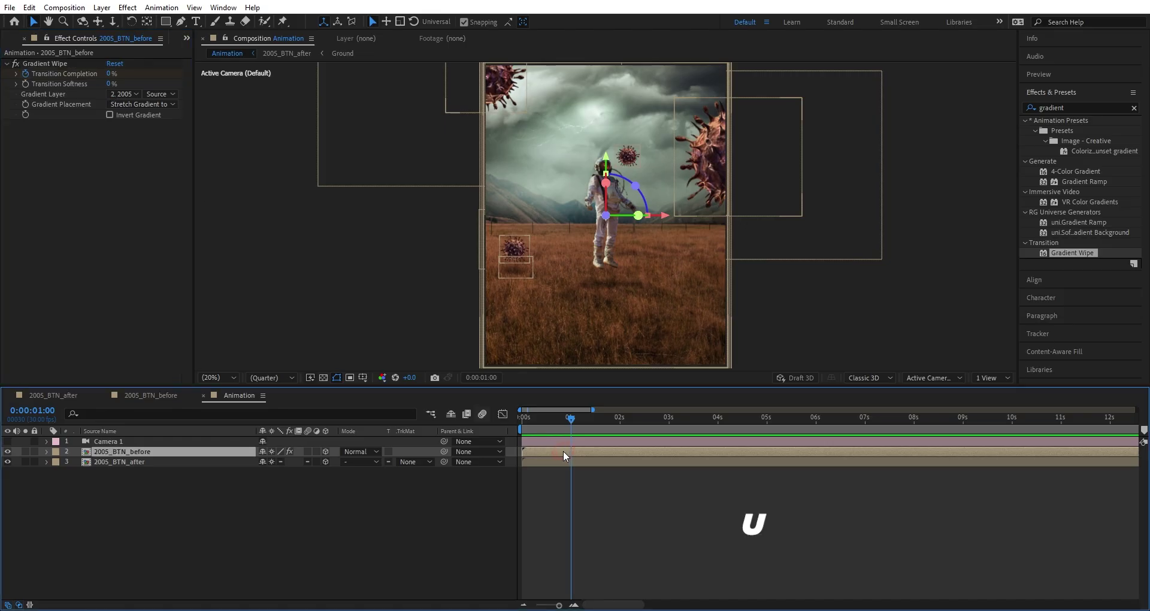
# Step: Keyframe Transition Completion to complete at 2 seconds with 22% softness, scrubbing to check the wipe
pyautogui.press('u')
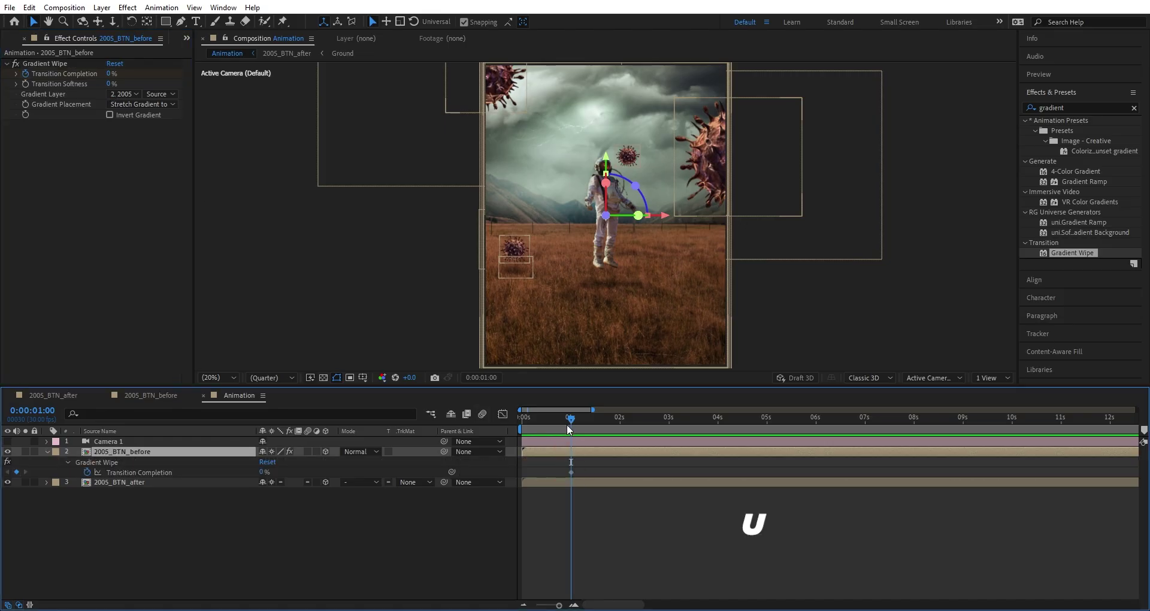
pyautogui.moveTo(570, 419); pyautogui.dragTo(638, 426)
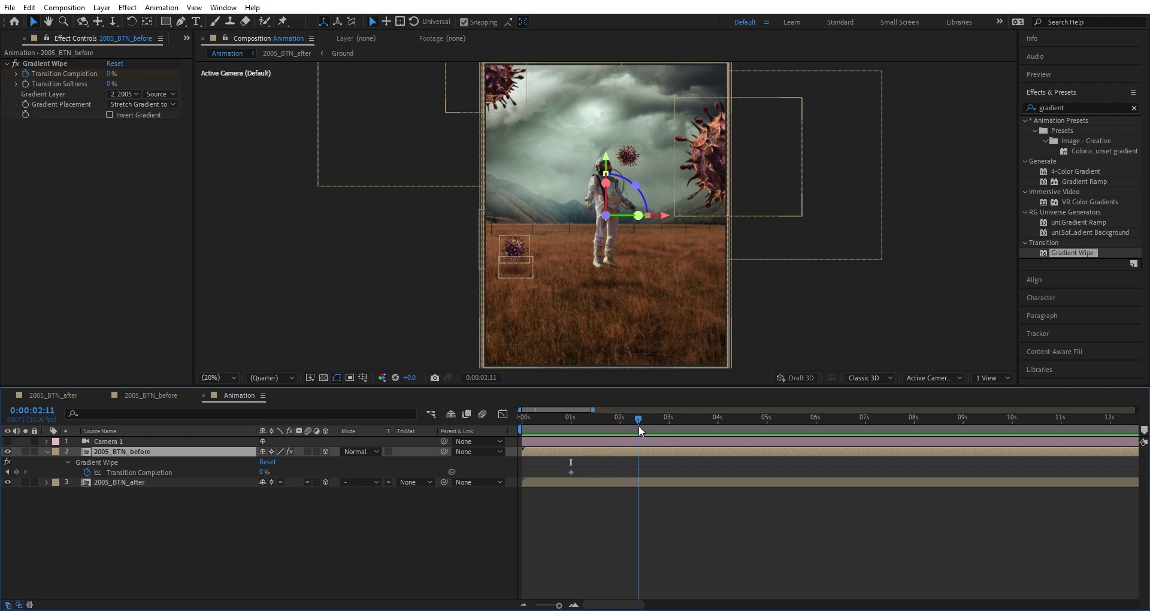
pyautogui.moveTo(111, 74); pyautogui.dragTo(193, 71)
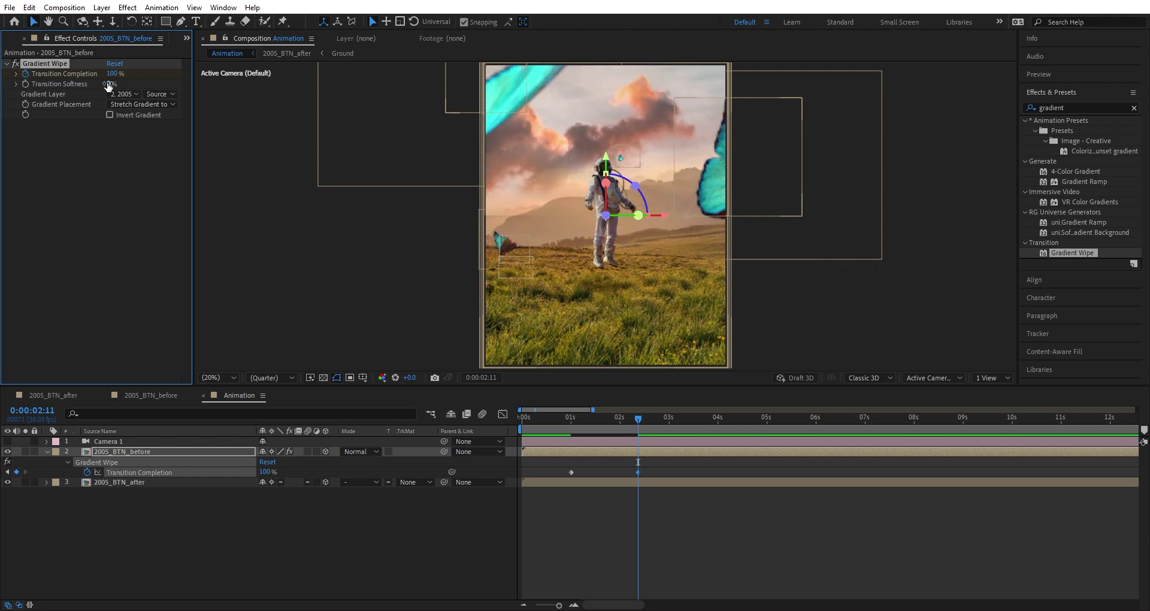
pyautogui.moveTo(107, 84); pyautogui.dragTo(122, 84)
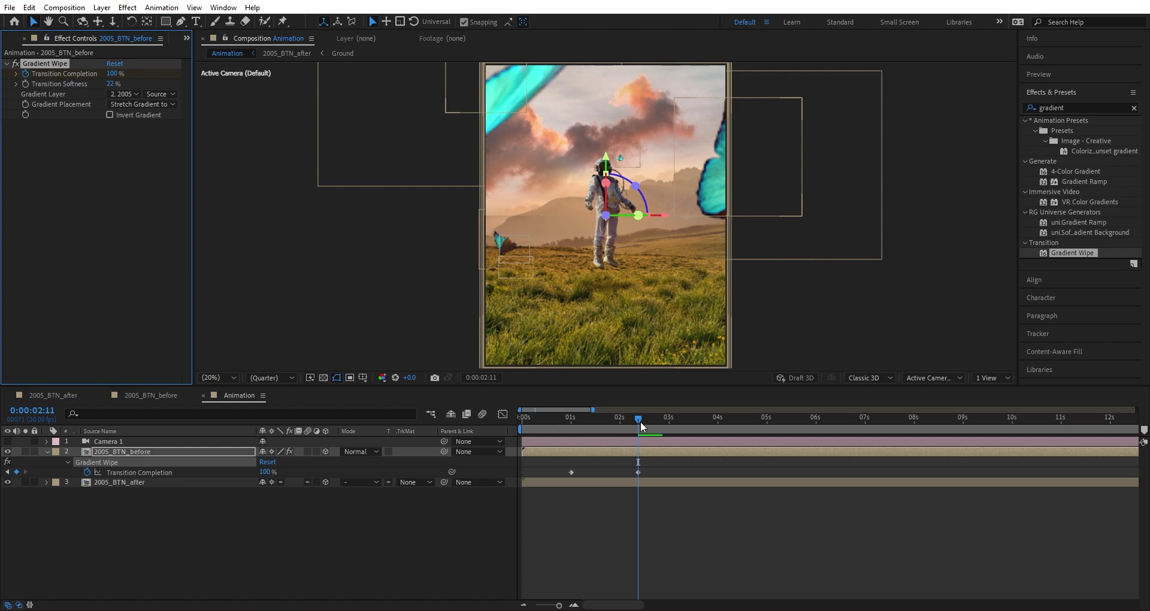
pyautogui.moveTo(638, 420); pyautogui.dragTo(601, 409)
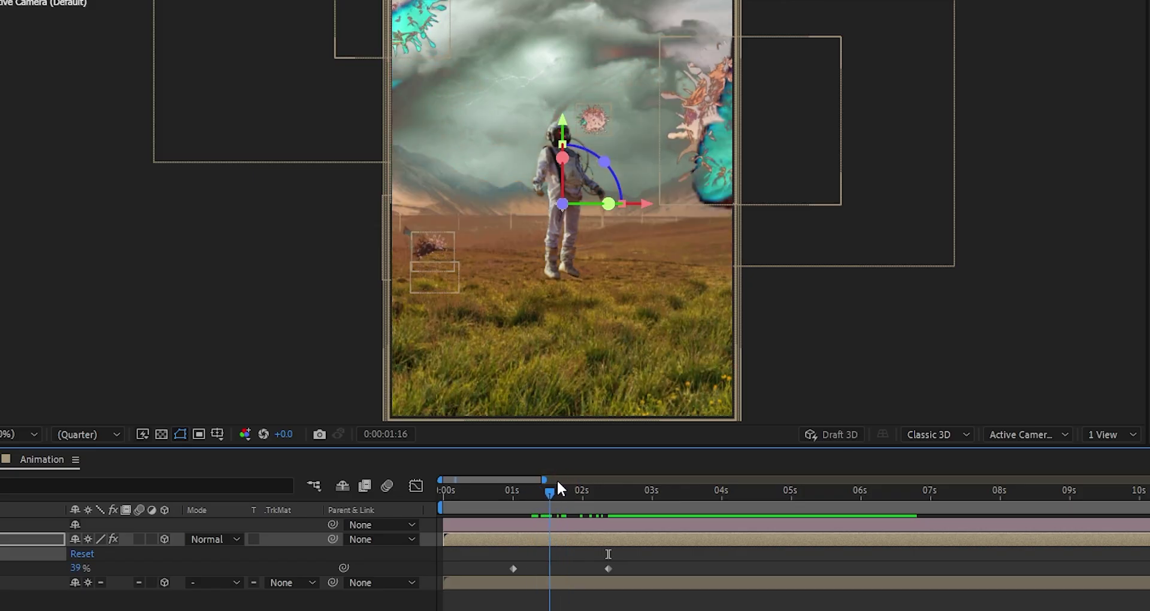
pyautogui.moveTo(557, 481)
pyautogui.mouseDown()
pyautogui.moveTo(578, 479)
pyautogui.moveTo(552, 478)
pyautogui.mouseUp()
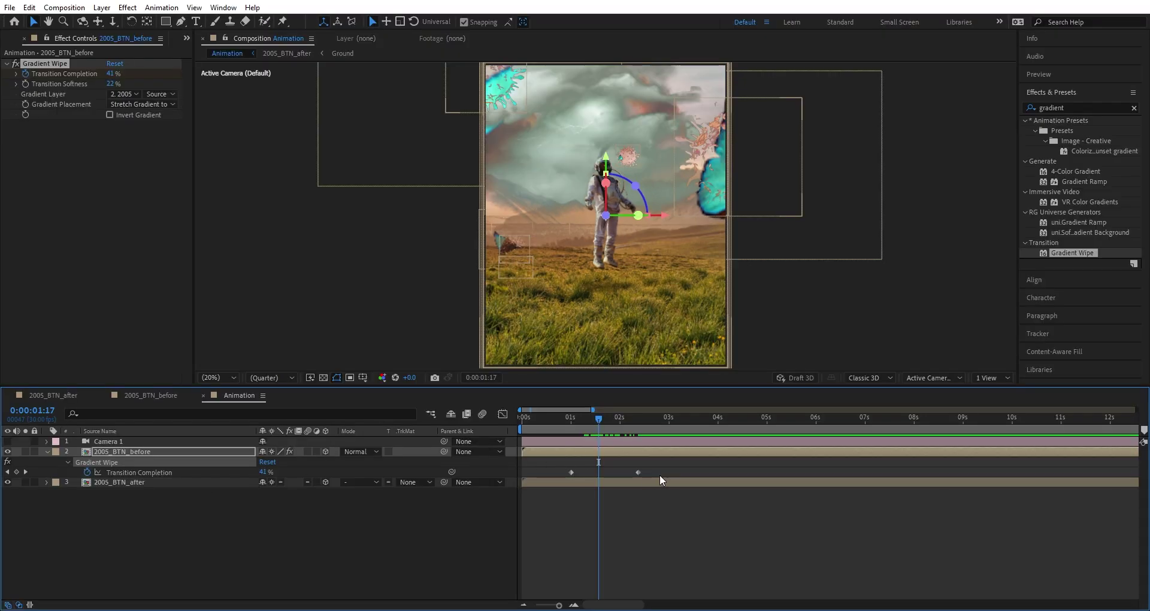
# Step: Easy Ease both Transition Completion keyframes with F9 and preview the wipe
pyautogui.moveTo(656, 467); pyautogui.dragTo(566, 482)
pyautogui.press('F9')
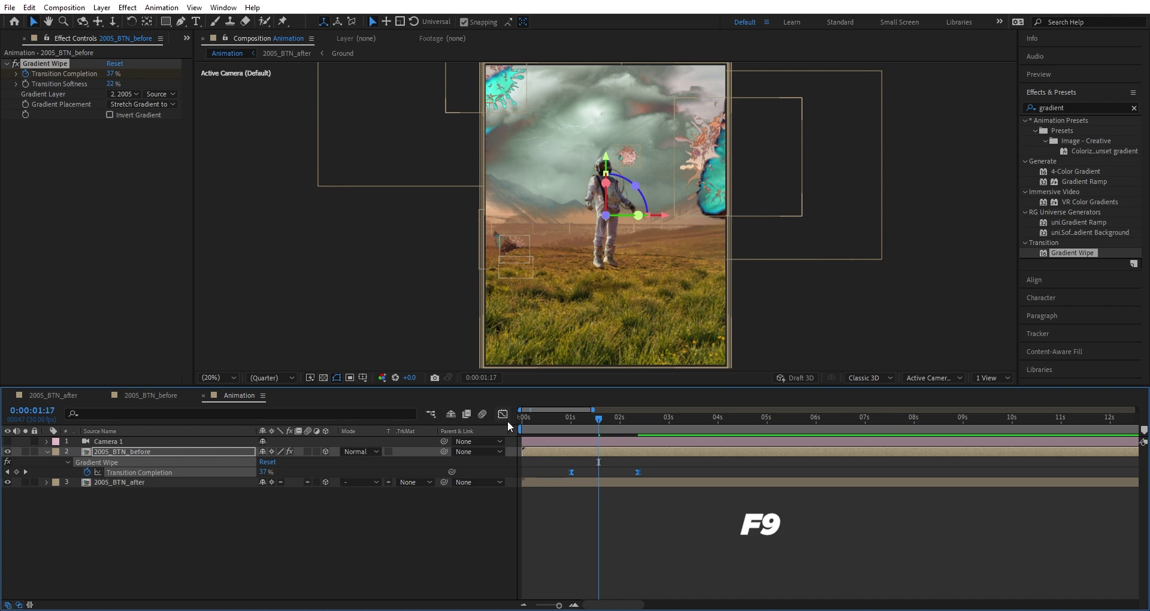
pyautogui.click(567, 419)
pyautogui.press('space')
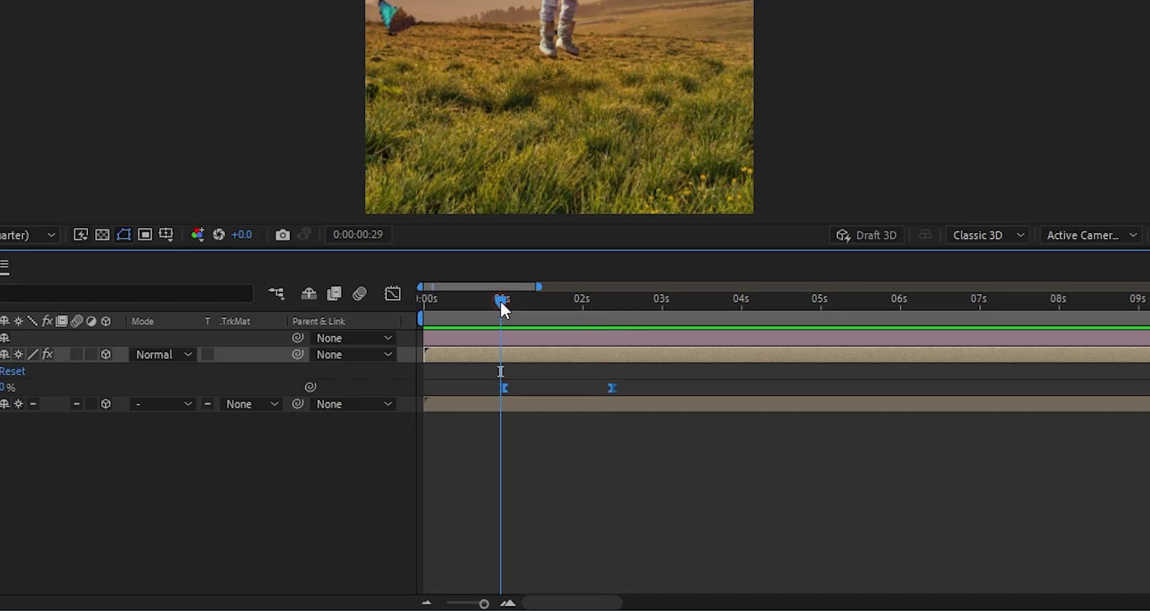
# Step: In the speed graph, stretch the first keyframe's influence to about 70%, then return to layer bars
pyautogui.press('space')
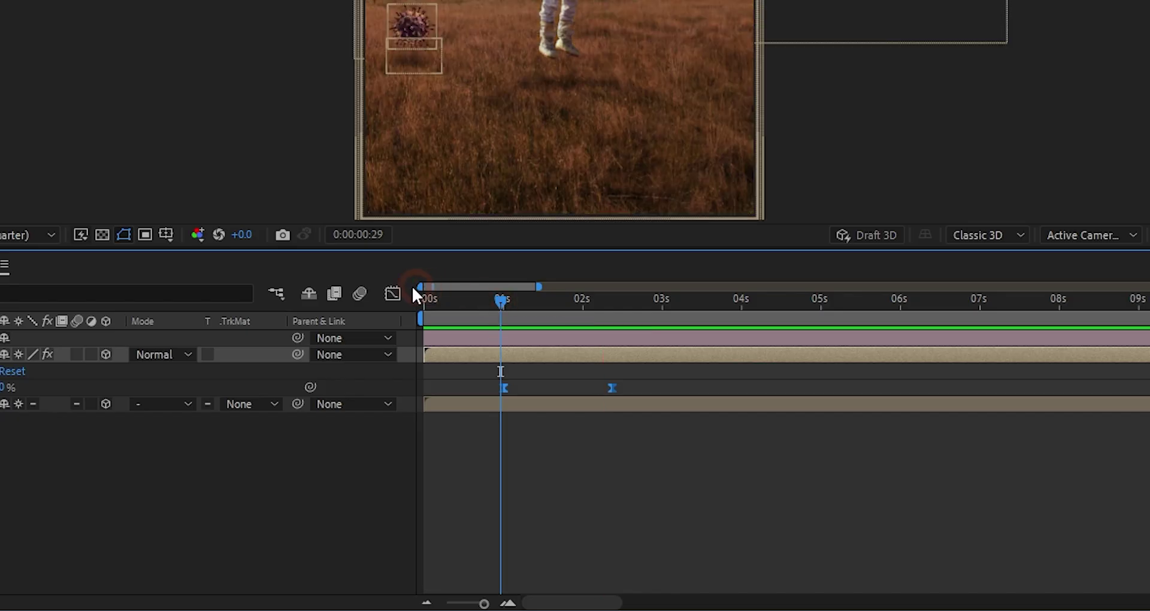
pyautogui.click(503, 413)
pyautogui.click(503, 548)
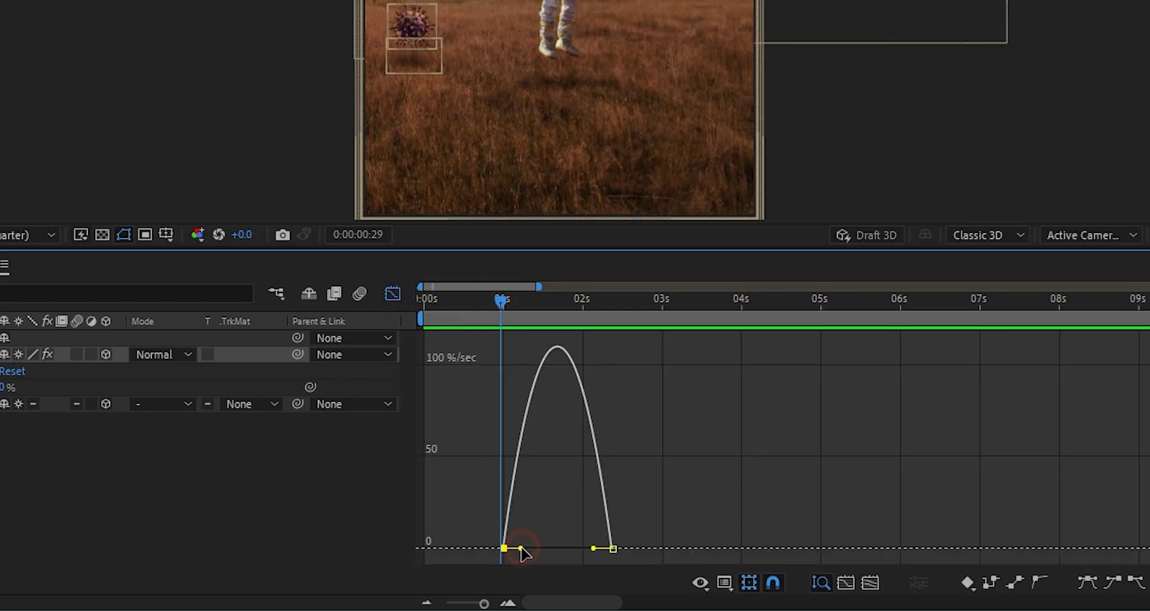
pyautogui.moveTo(526, 549); pyautogui.dragTo(575, 548)
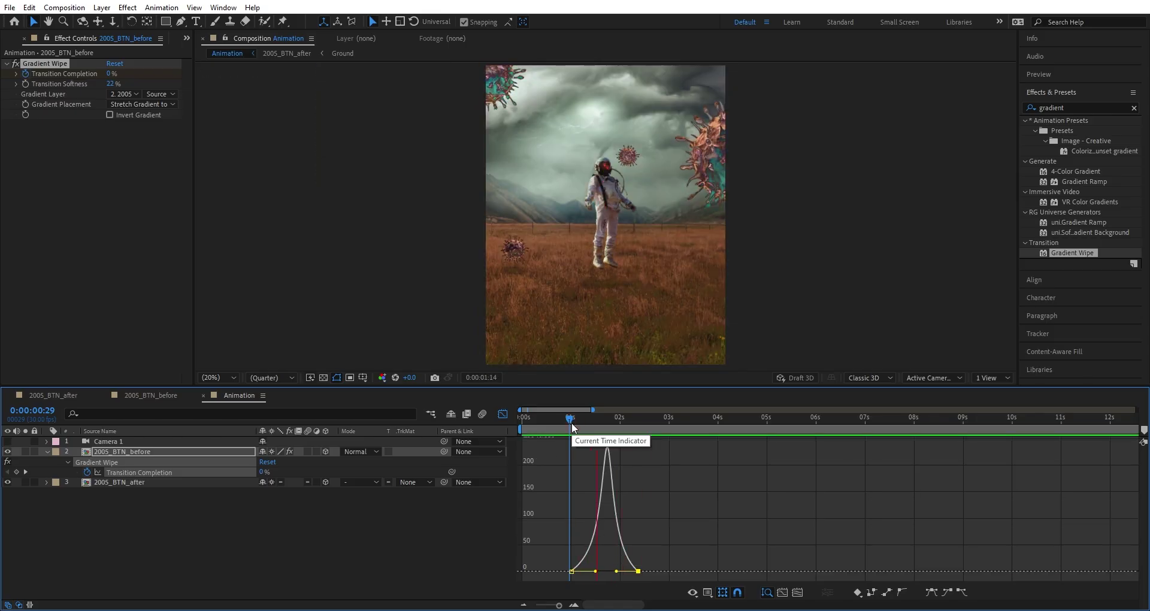
pyautogui.press('space')
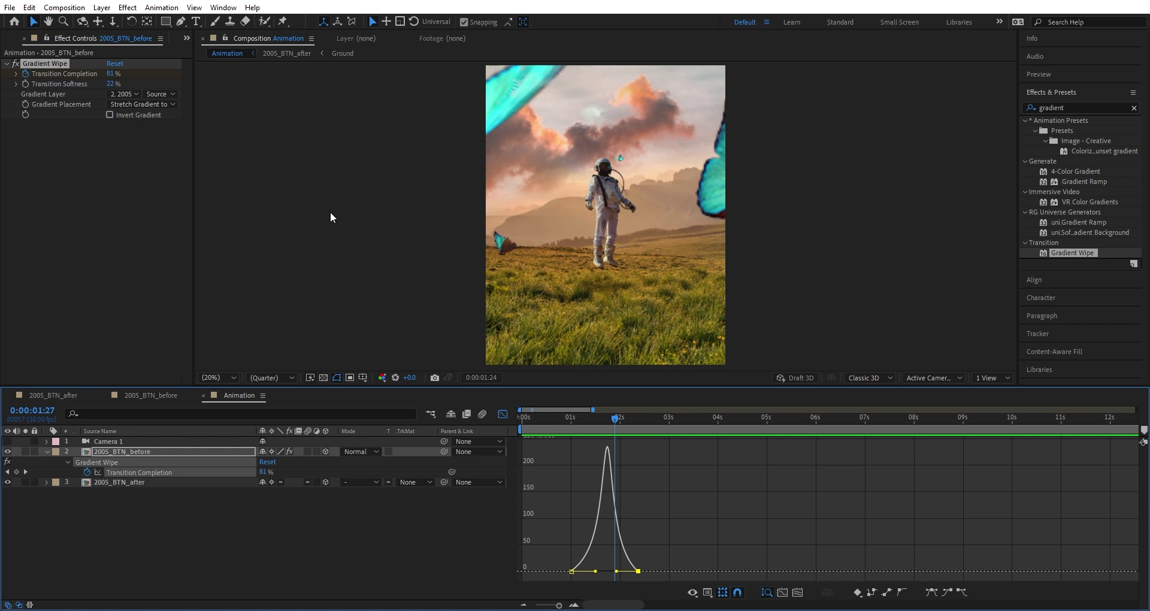
pyautogui.hotkey('shift', 'F3')
# Step: At the comp start, view through Camera 1 and enable keyframing on its Position
pyautogui.moveTo(615, 419); pyautogui.dragTo(522, 417)
pyautogui.click(7, 442)
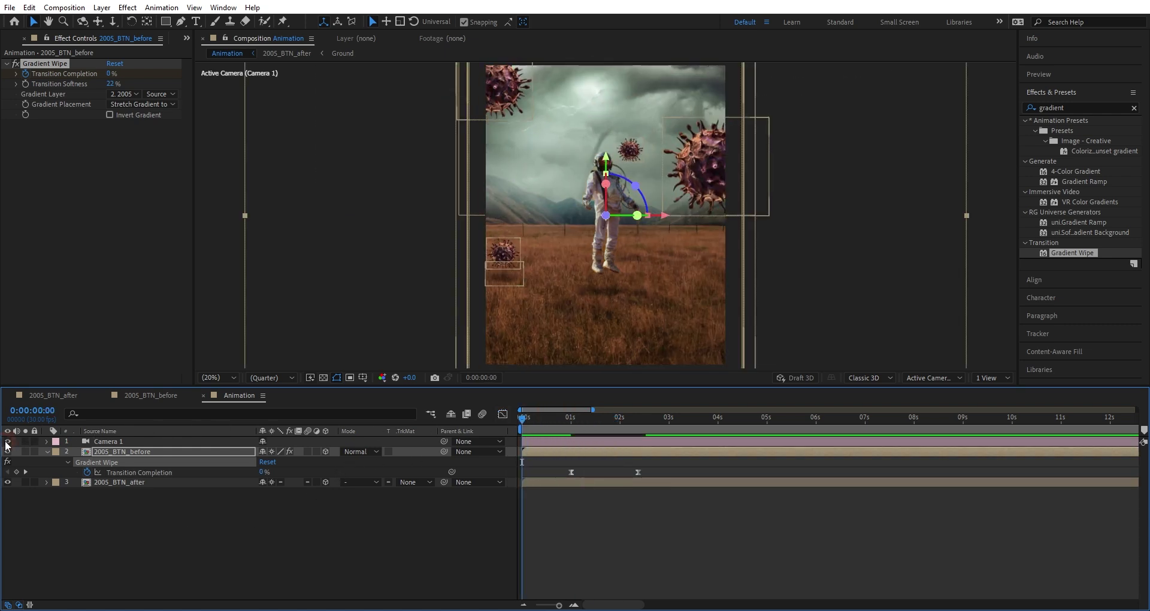
pyautogui.click(46, 441)
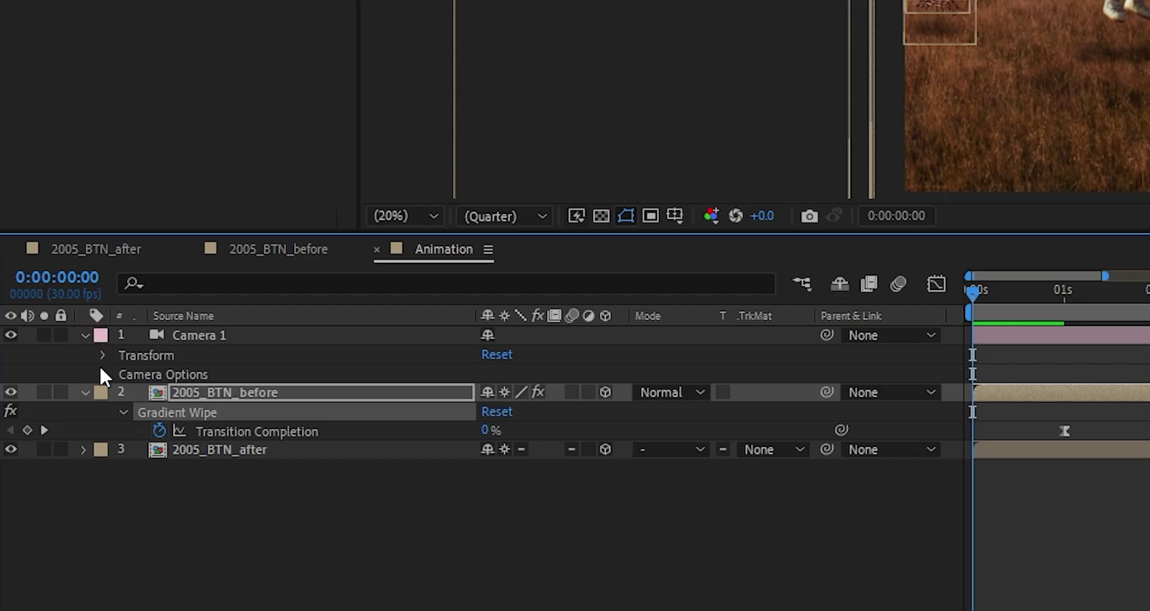
pyautogui.click(102, 356)
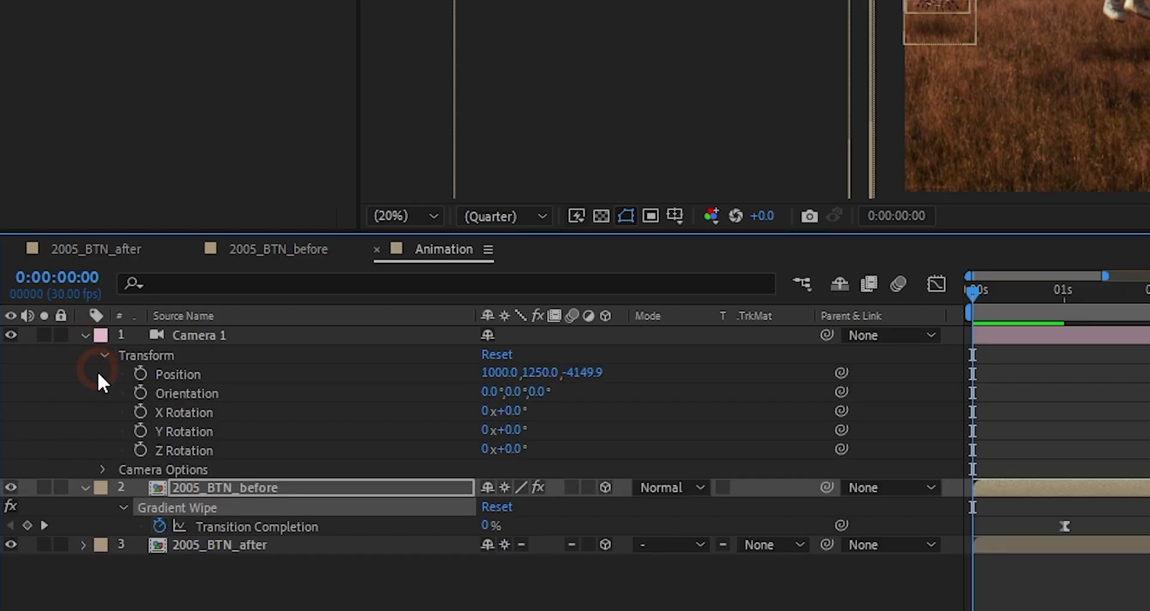
pyautogui.click(141, 373)
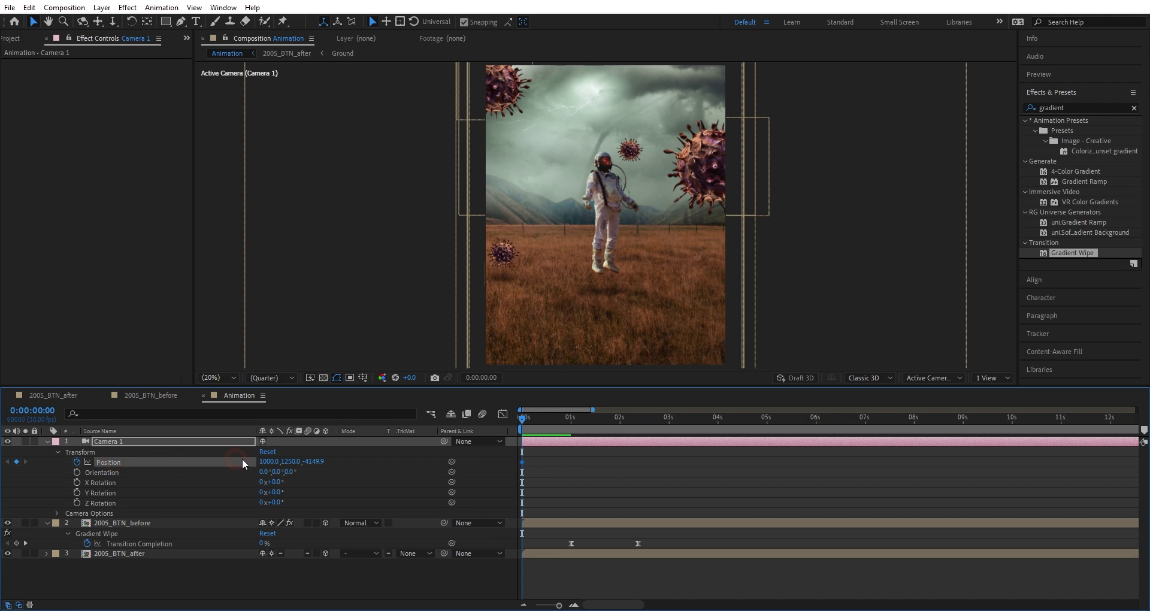
# Step: Set camera Z keyframes at 0 s (-2621.9) and 4 s, ease both, and preview the dolly
pyautogui.moveTo(322, 466); pyautogui.dragTo(716, 425)
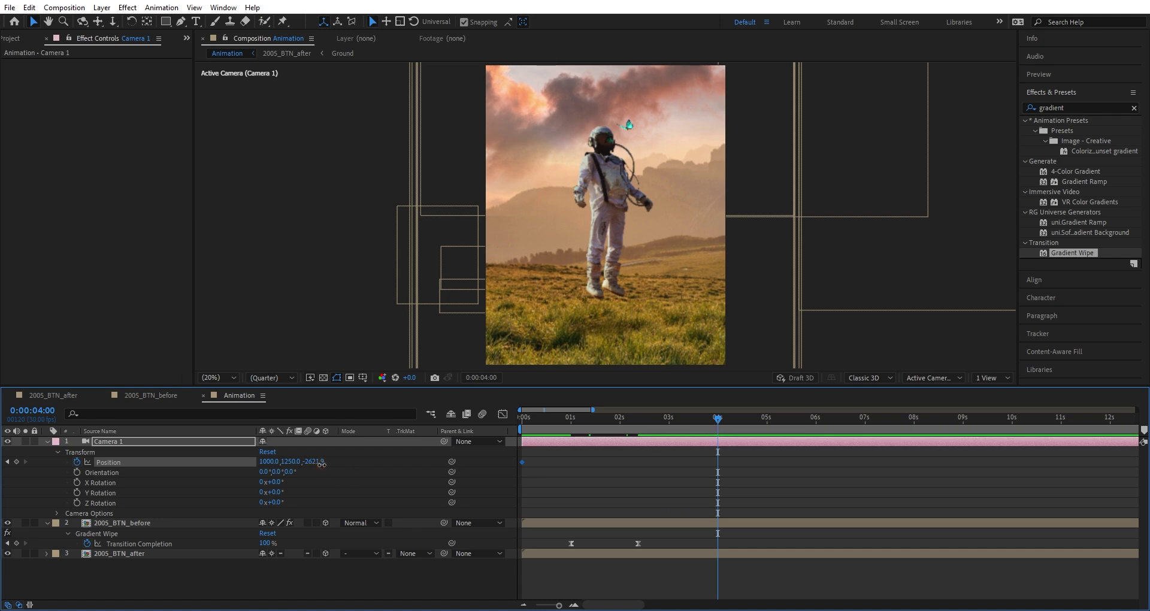
pyautogui.moveTo(322, 464); pyautogui.dragTo(28, 465)
pyautogui.moveTo(723, 463); pyautogui.dragTo(519, 473)
pyautogui.press('Home')
pyautogui.press('space')
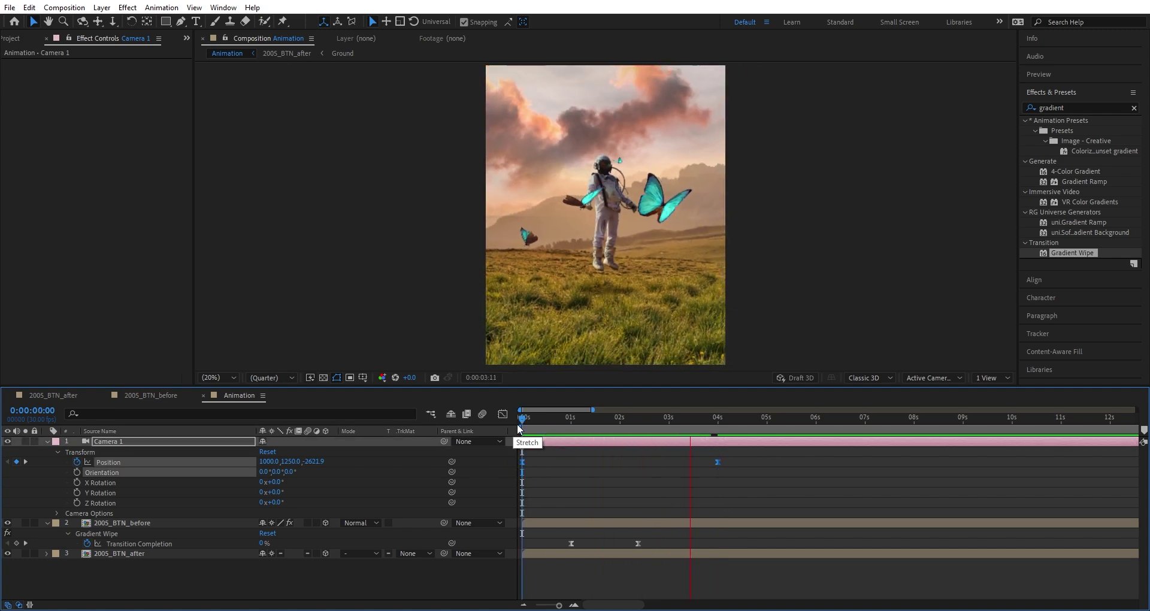
pyautogui.press('space')
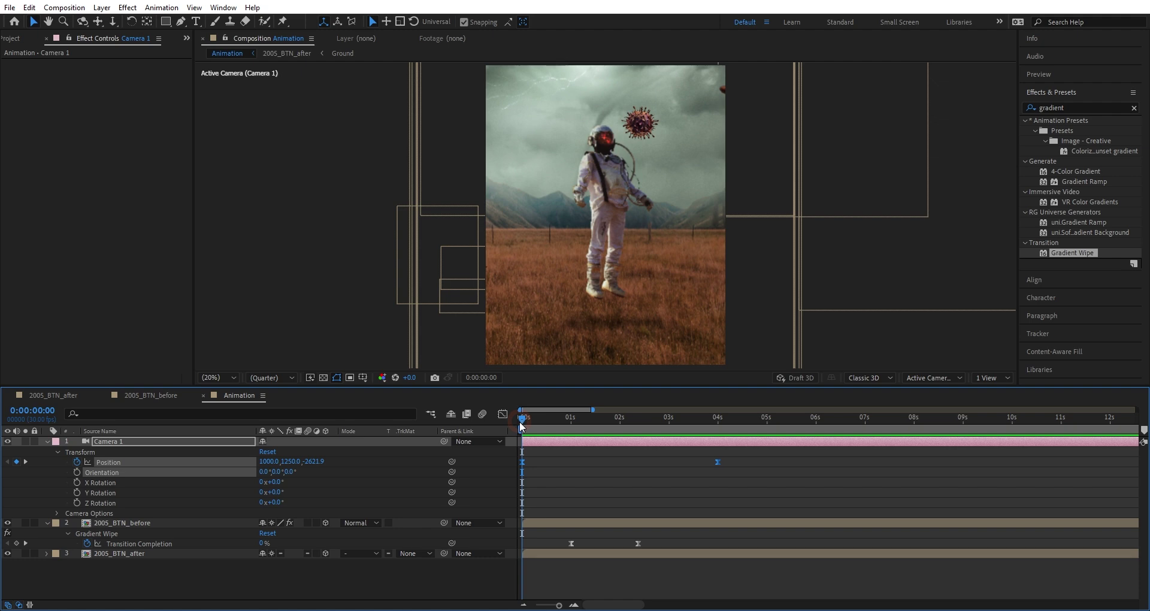
# Step: Steepen Camera 1's Position speed graph to about 77% influence, spiking near 0:00:01:19, and preview
pyautogui.click(502, 414)
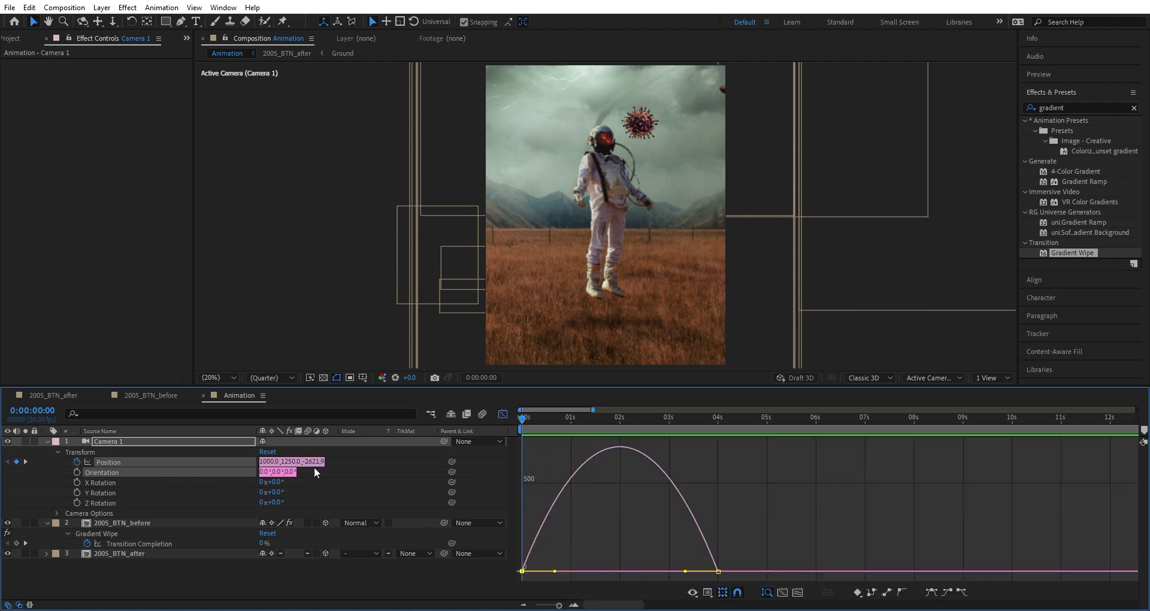
pyautogui.moveTo(555, 572); pyautogui.dragTo(638, 574)
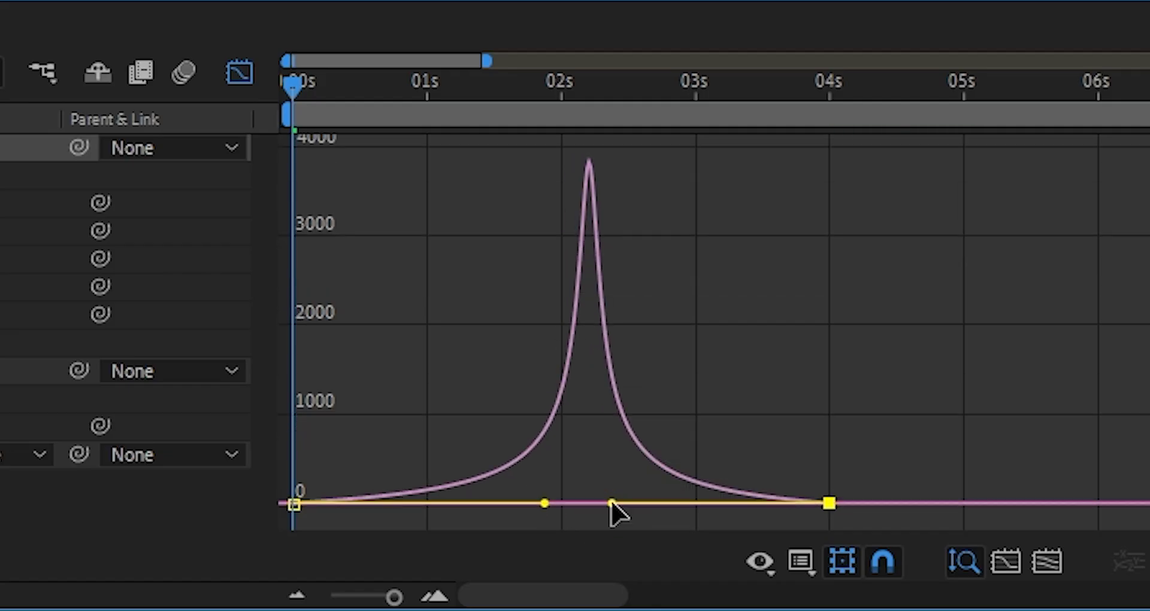
pyautogui.click(236, 77)
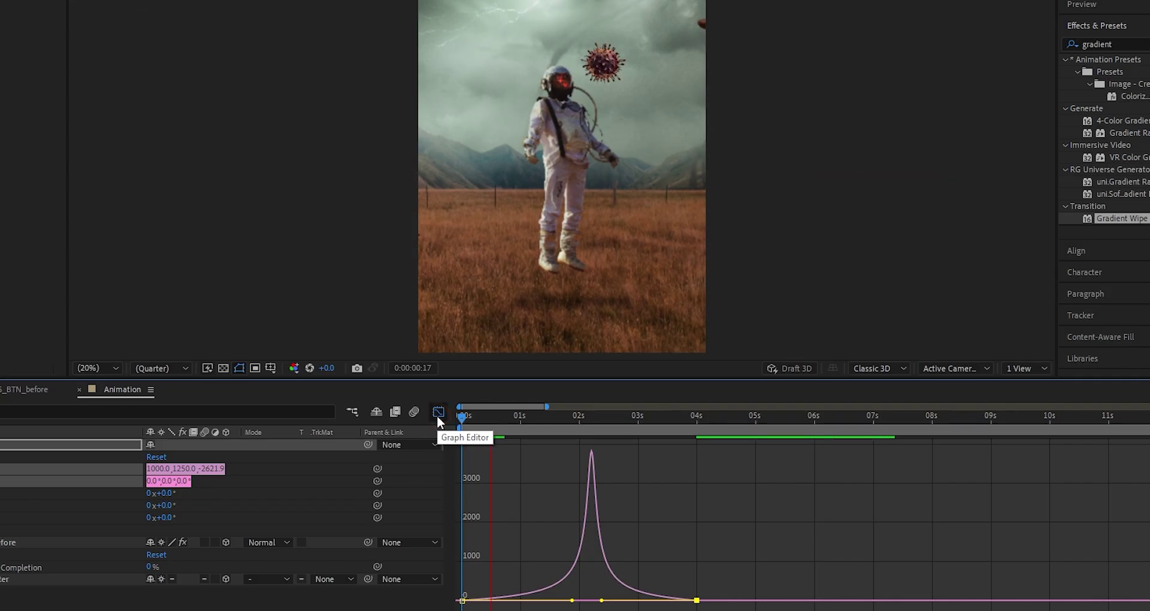
pyautogui.click(573, 419)
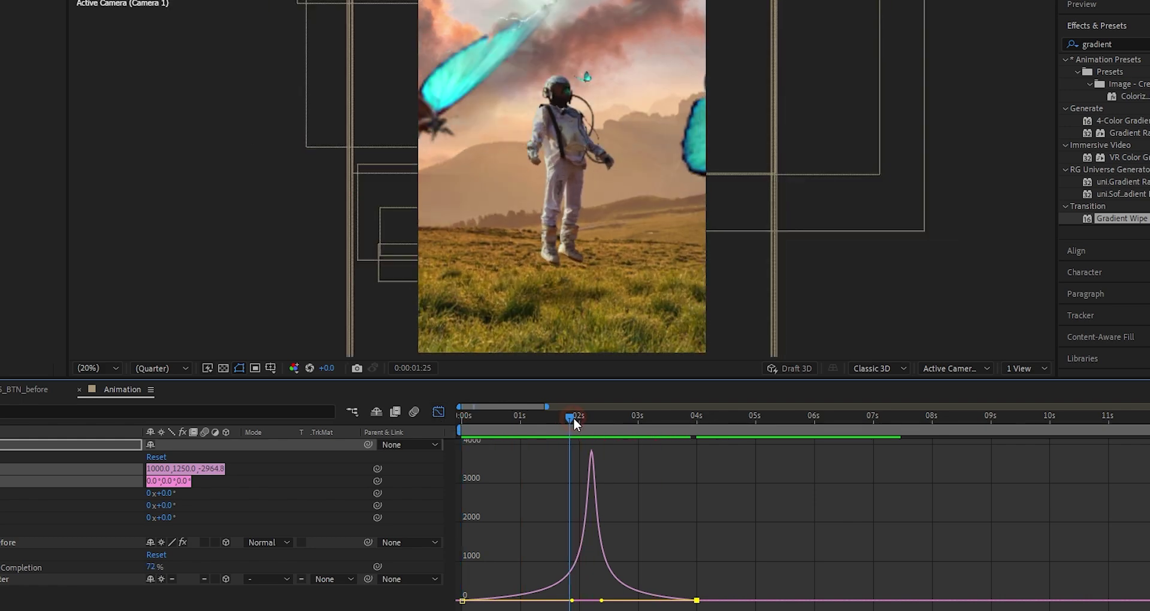
pyautogui.moveTo(574, 418); pyautogui.dragTo(556, 416)
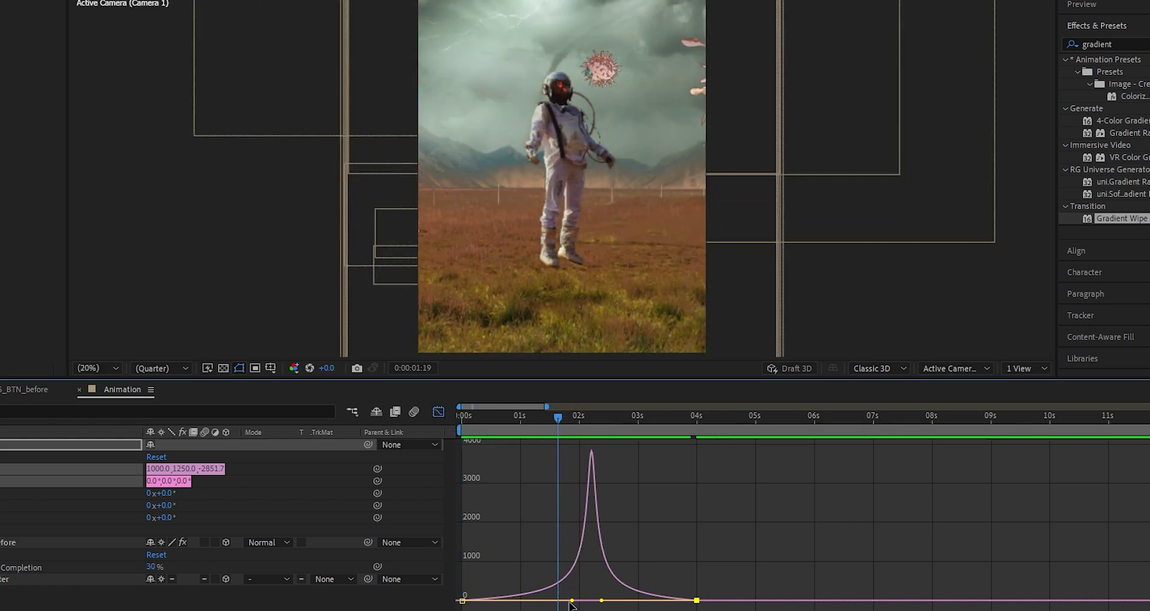
pyautogui.moveTo(571, 600)
pyautogui.mouseDown()
pyautogui.moveTo(555, 600)
pyautogui.moveTo(587, 600)
pyautogui.moveTo(578, 606)
pyautogui.mouseUp()
pyautogui.moveTo(534, 415)
pyautogui.mouseDown()
pyautogui.moveTo(602, 415)
pyautogui.moveTo(515, 416)
pyautogui.mouseUp()
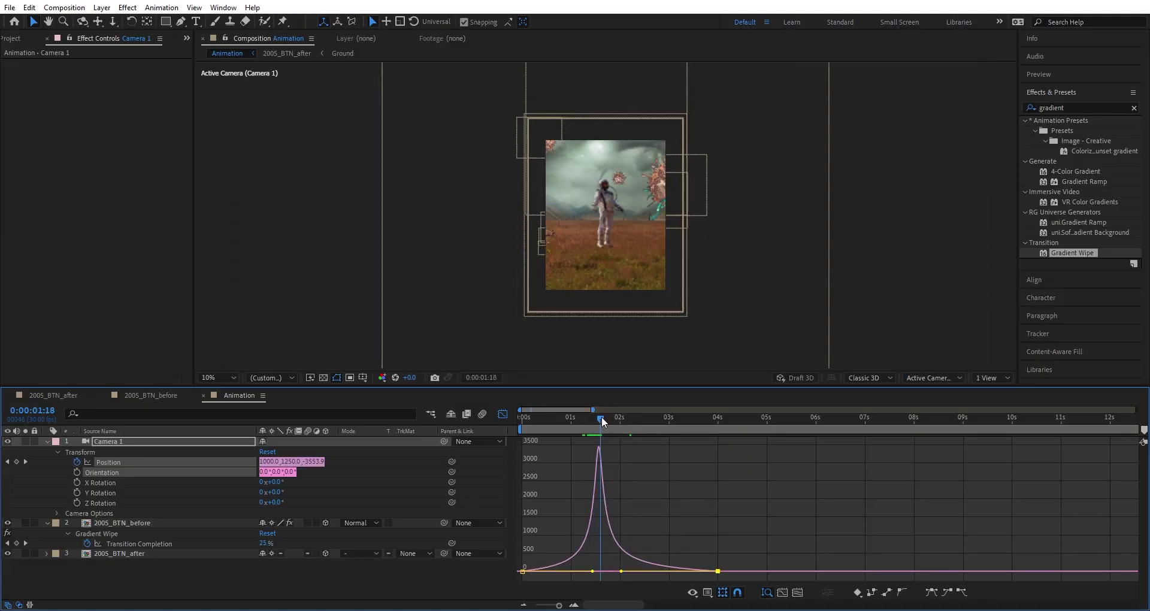
pyautogui.press('space')
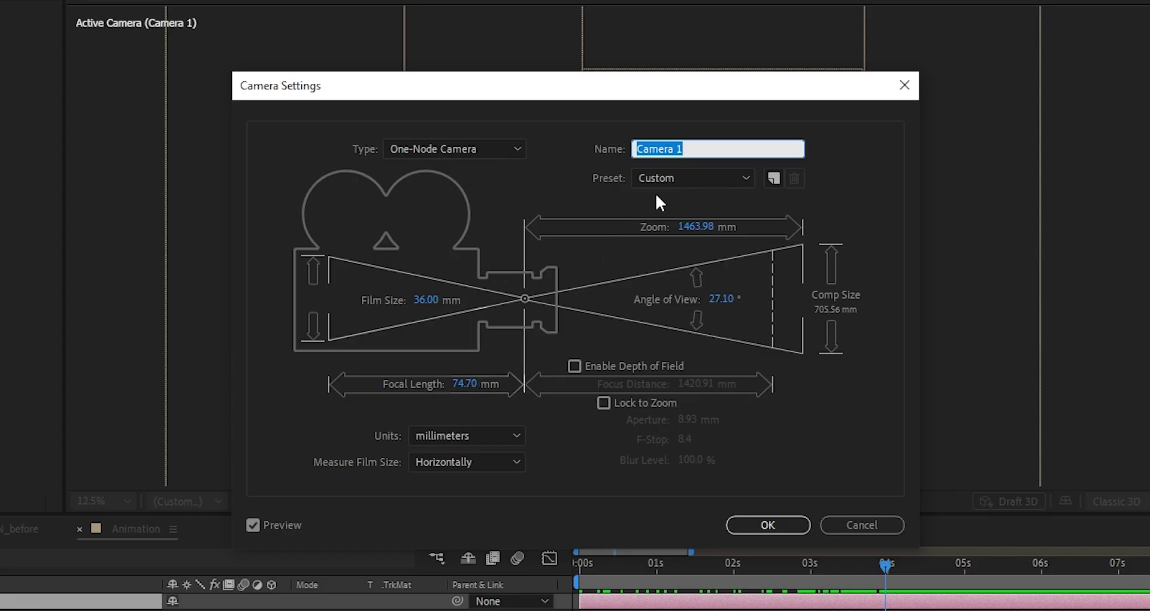
# Step: Switch Camera 1 to the 50mm lens preset
pyautogui.click(665, 180)
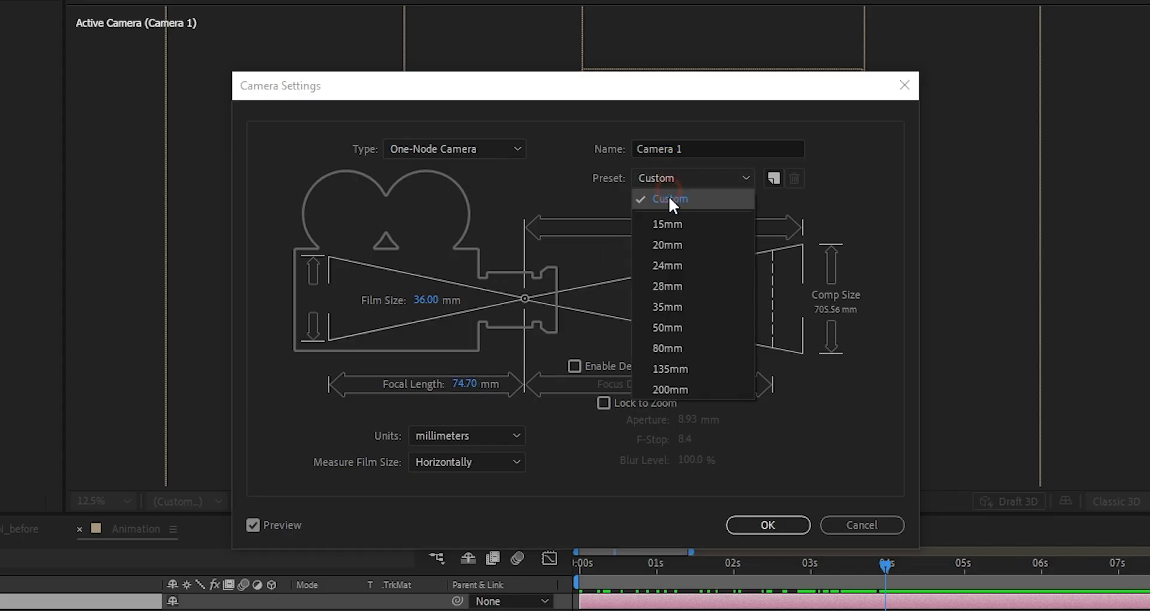
pyautogui.click(665, 318)
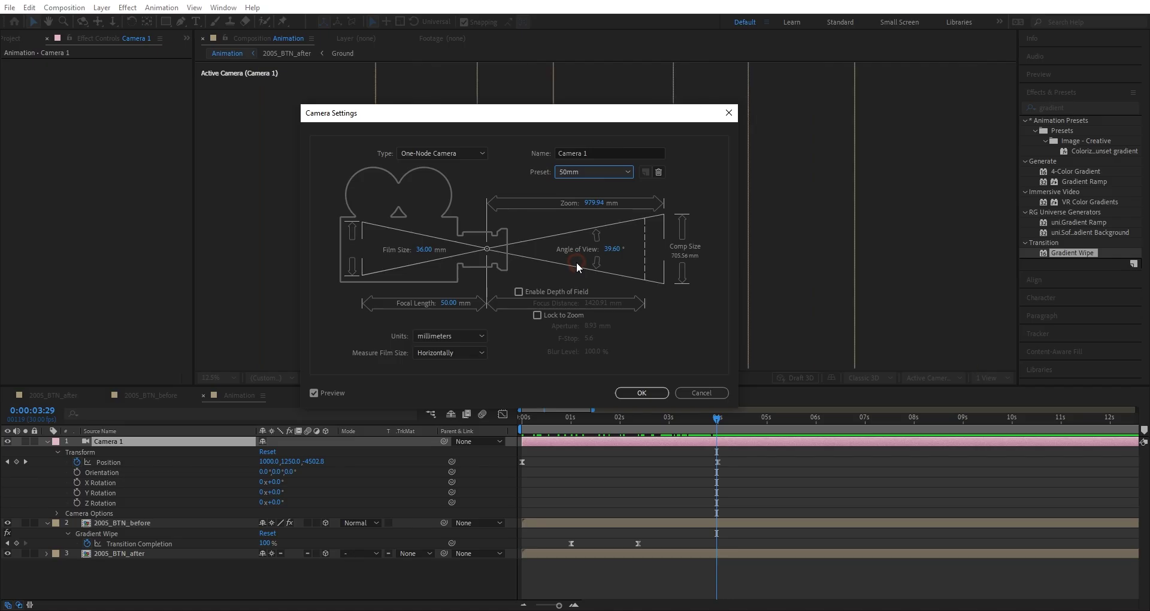
pyautogui.click(640, 393)
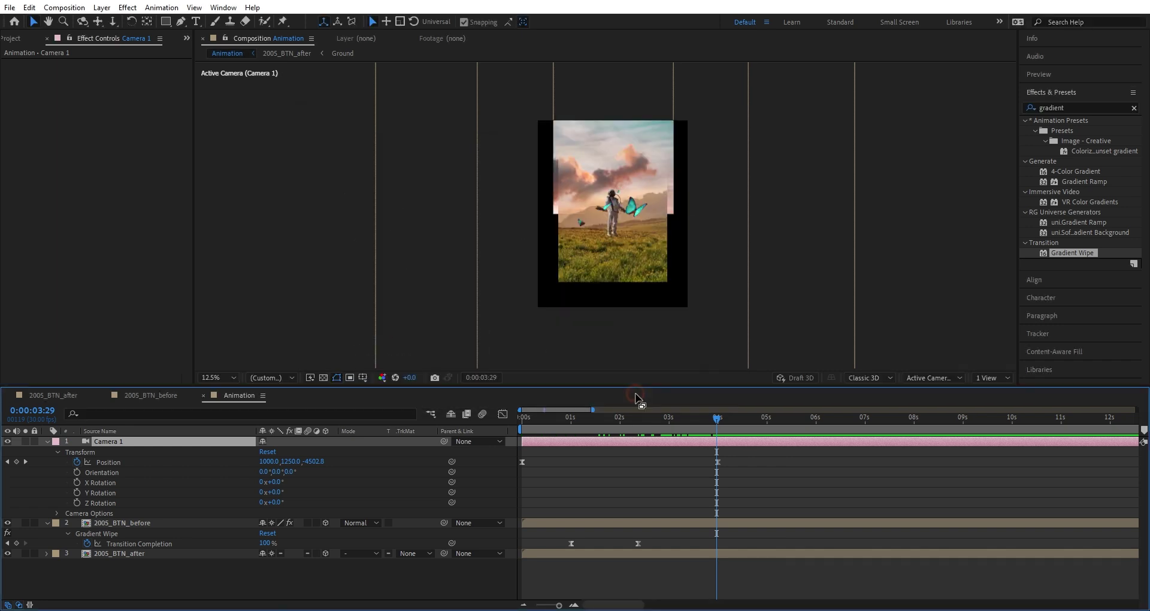
# Step: Pull the camera closer at the 4-second keyframe, Position Z to -2830.9
pyautogui.click(26, 461)
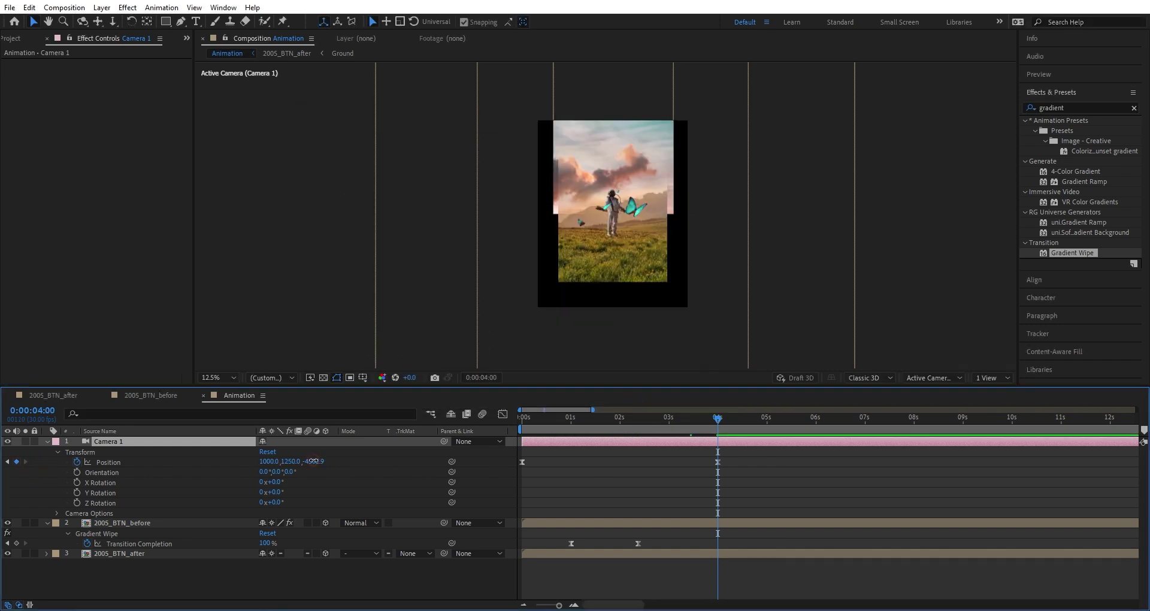
pyautogui.moveTo(312, 460); pyautogui.dragTo(429, 469)
pyautogui.moveTo(312, 461); pyautogui.dragTo(985, 407)
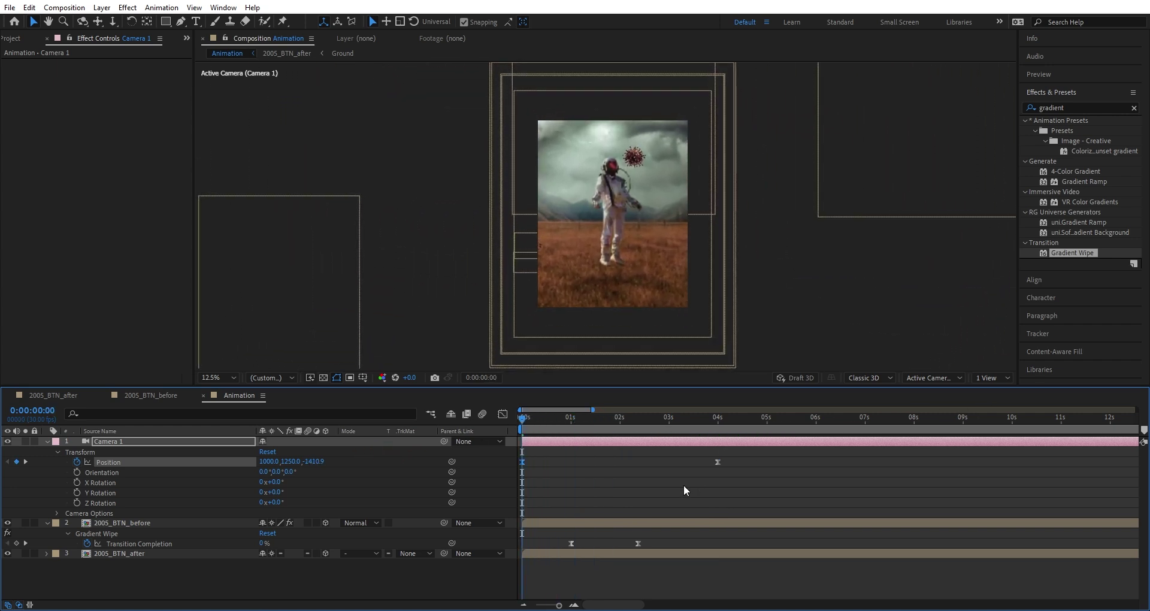
pyautogui.press('space')
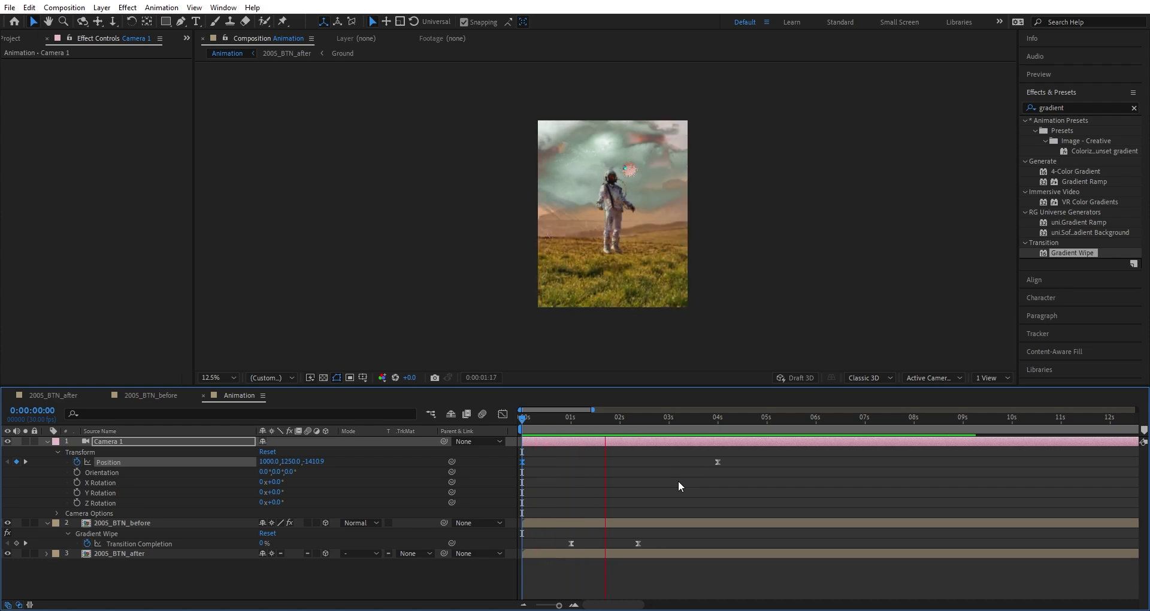
pyautogui.press('space')
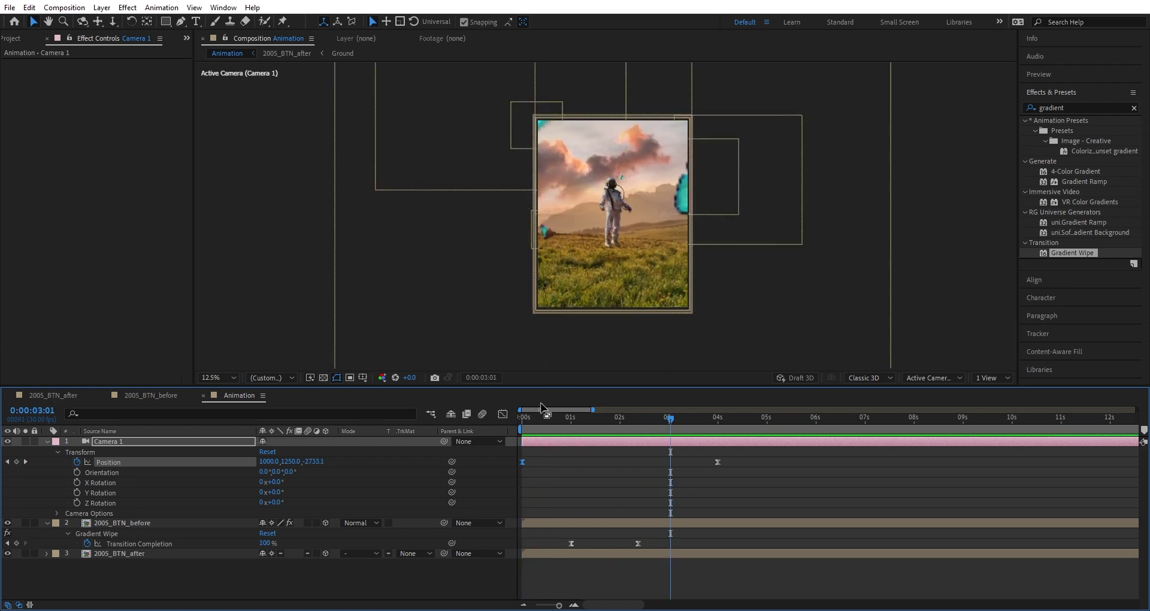
pyautogui.press('space')
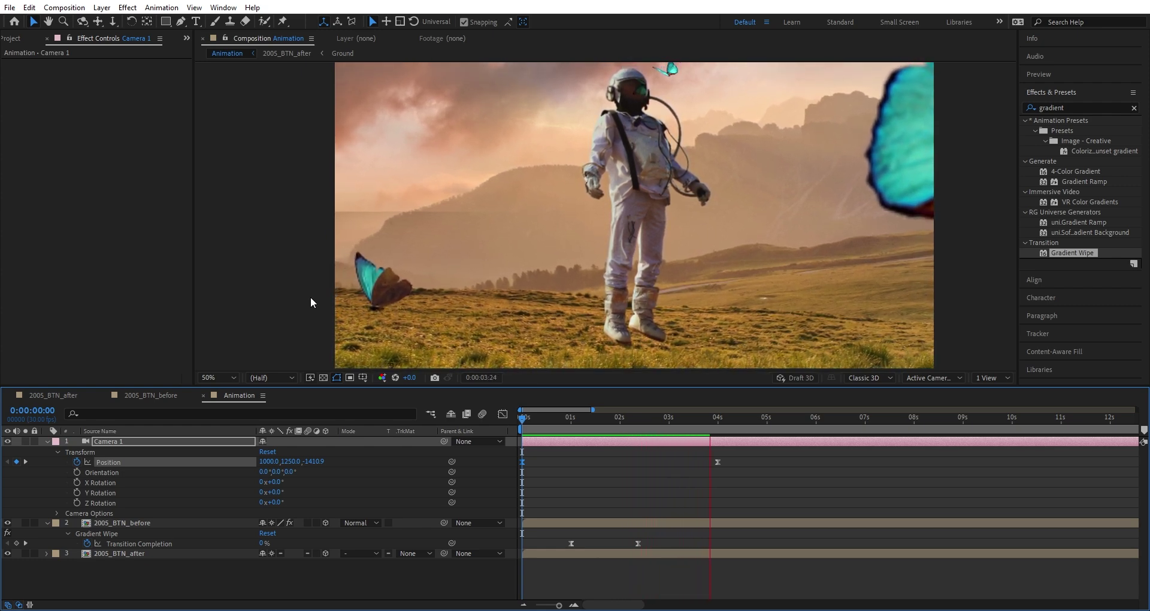
pyautogui.click(63, 395)
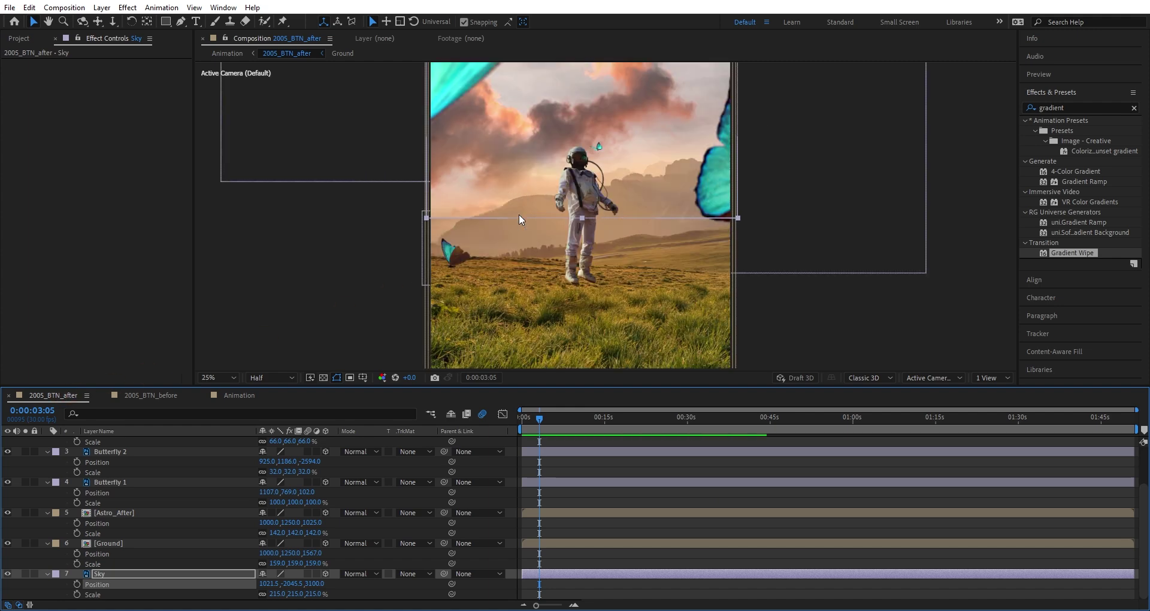
pyautogui.scroll(2, 469, 215)
pyautogui.hotkey('ctrl', 'z')
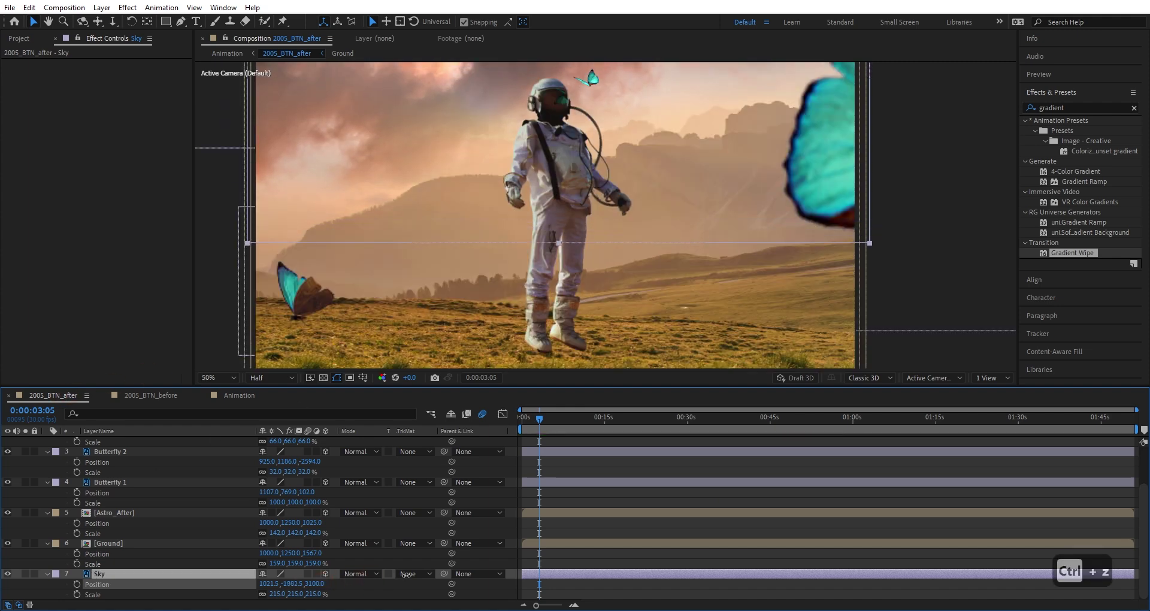
pyautogui.click(233, 395)
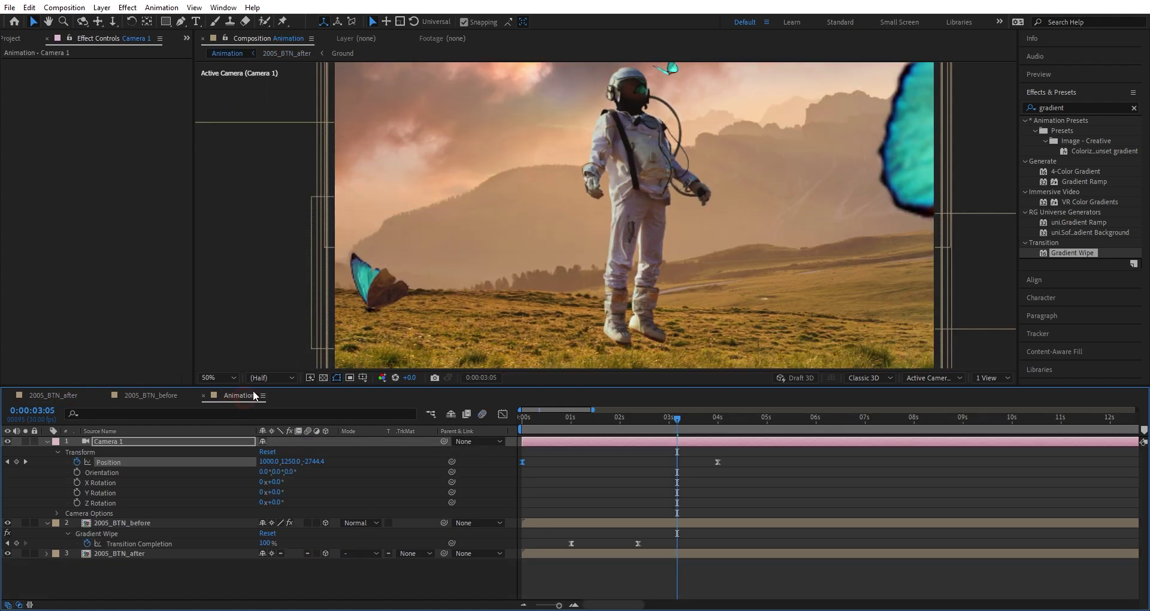
pyautogui.scroll(-4, 383, 254)
pyautogui.click(120, 554)
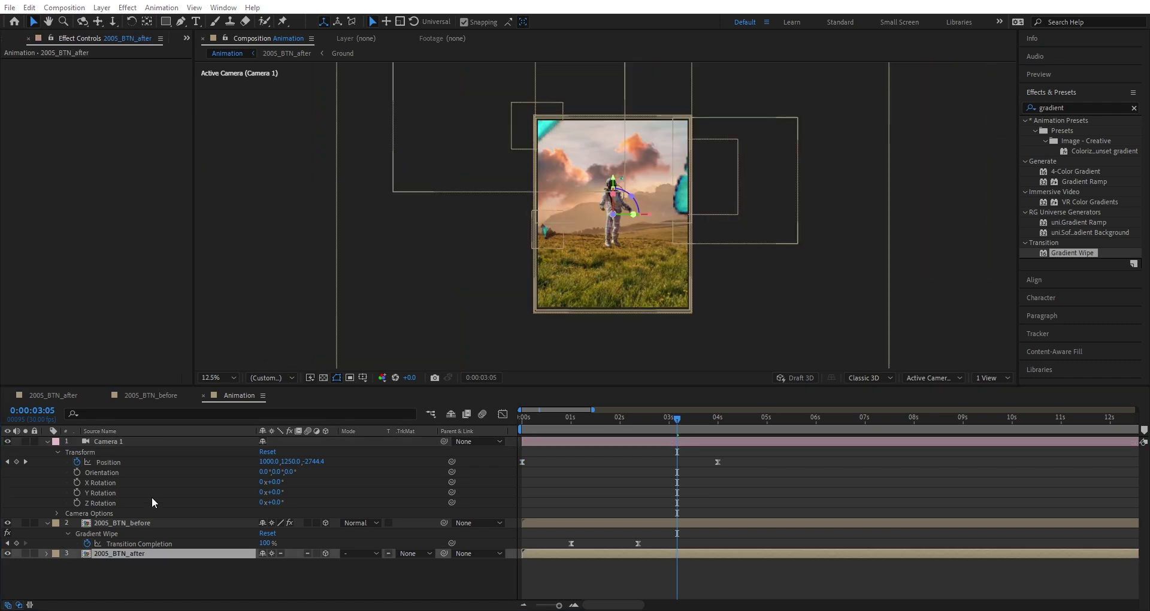
# Step: Turn on motion blur for all layers in the 2005_BTN_before composition
pyautogui.click(145, 399)
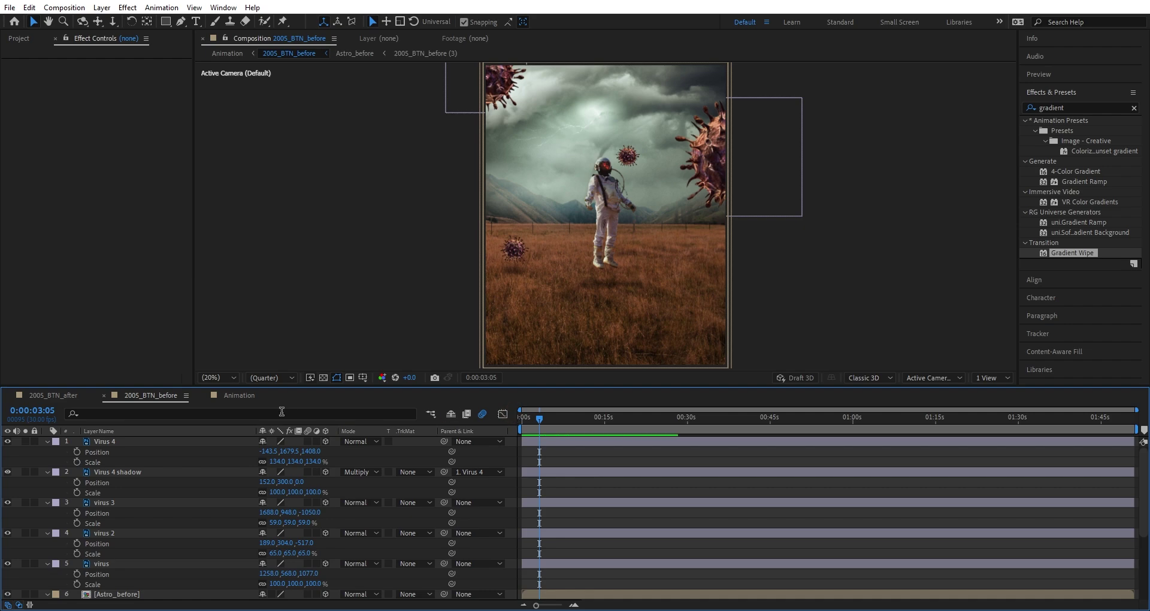
pyautogui.press('Home')
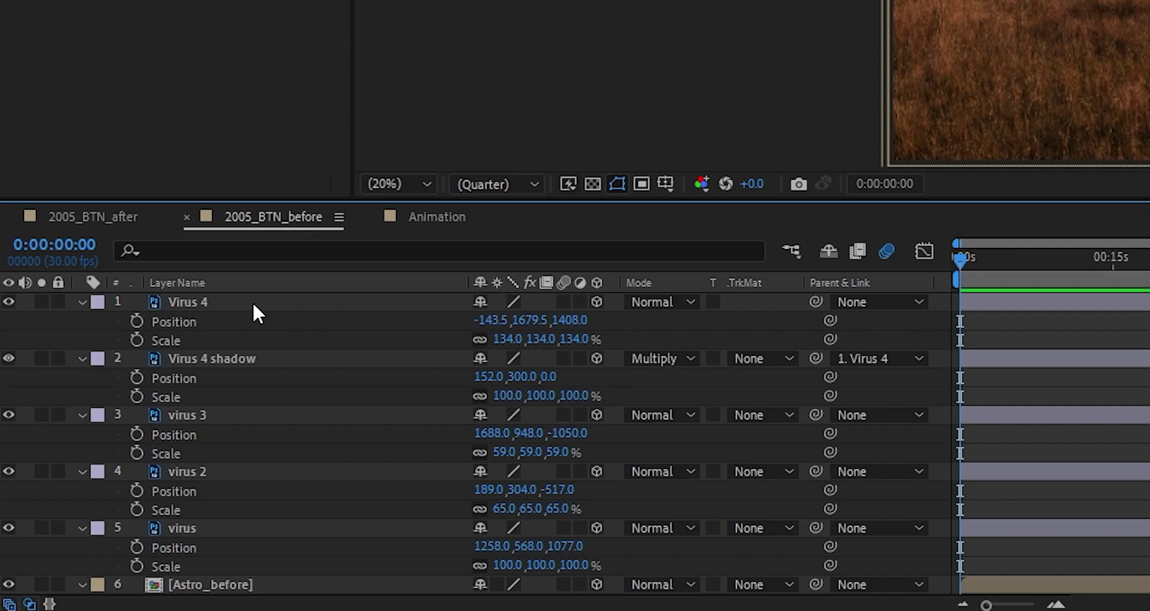
pyautogui.click(137, 442)
pyautogui.hotkey('ctrl', 'a')
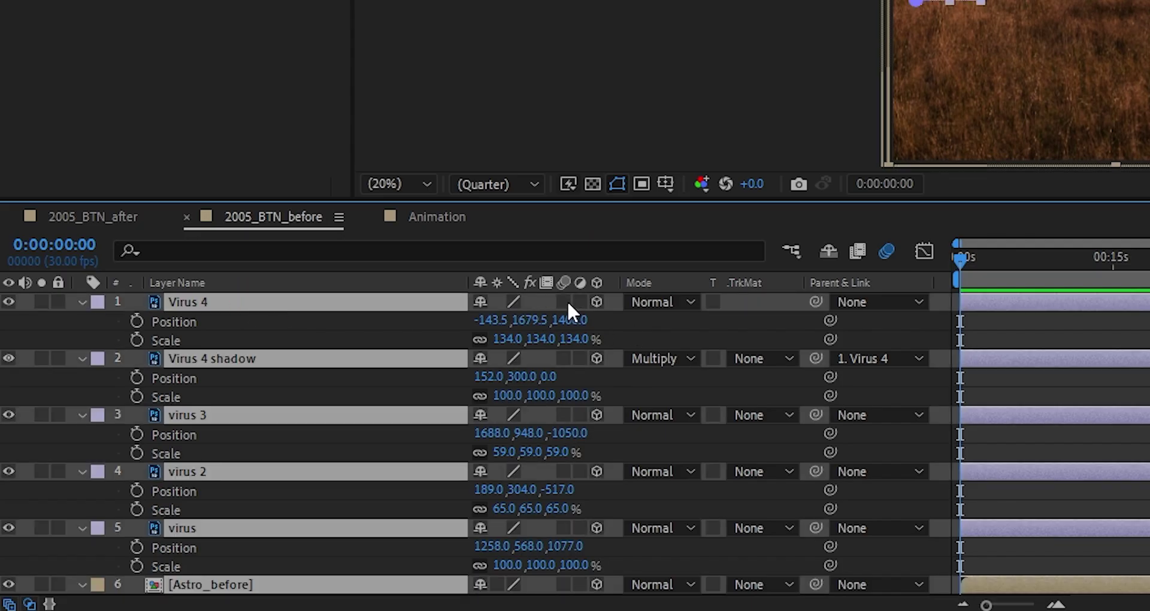
pyautogui.click(564, 302)
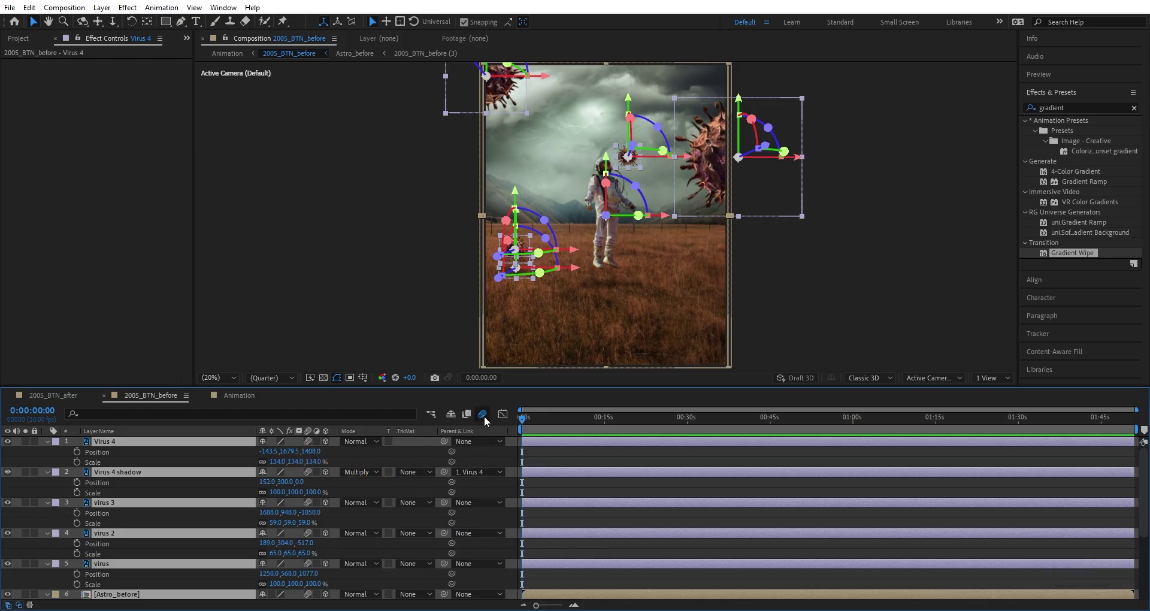
# Step: Turn on motion blur for the butterfly layers in 2005_BTN_after, then return to Animation
pyautogui.click(62, 399)
pyautogui.click(107, 449)
pyautogui.hotkey('ctrl', 'a')
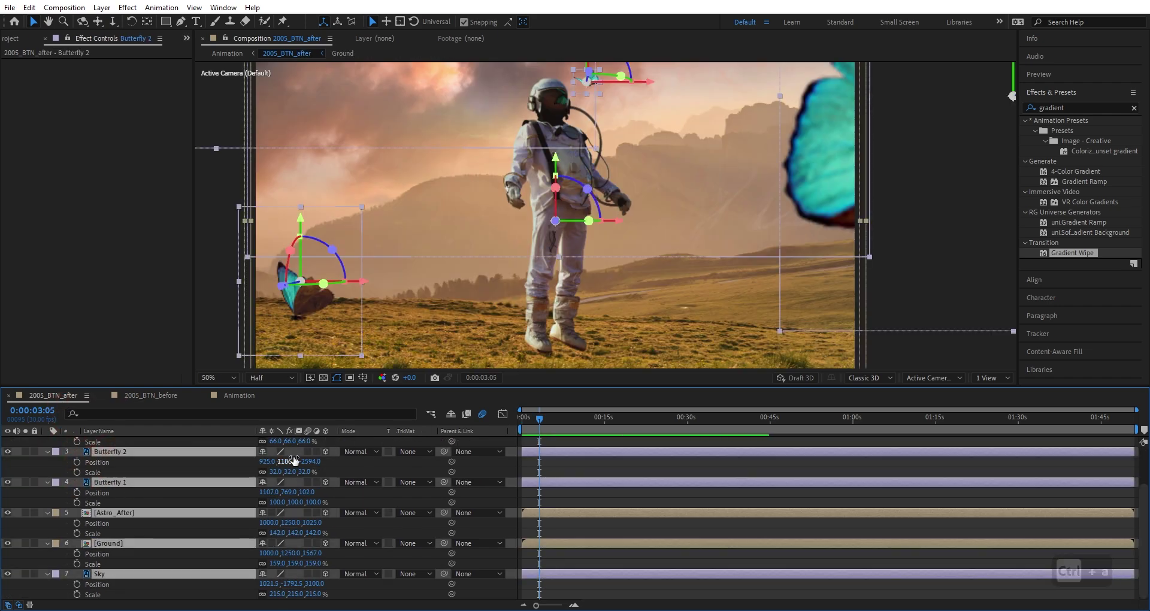
pyautogui.click(308, 451)
pyautogui.click(238, 396)
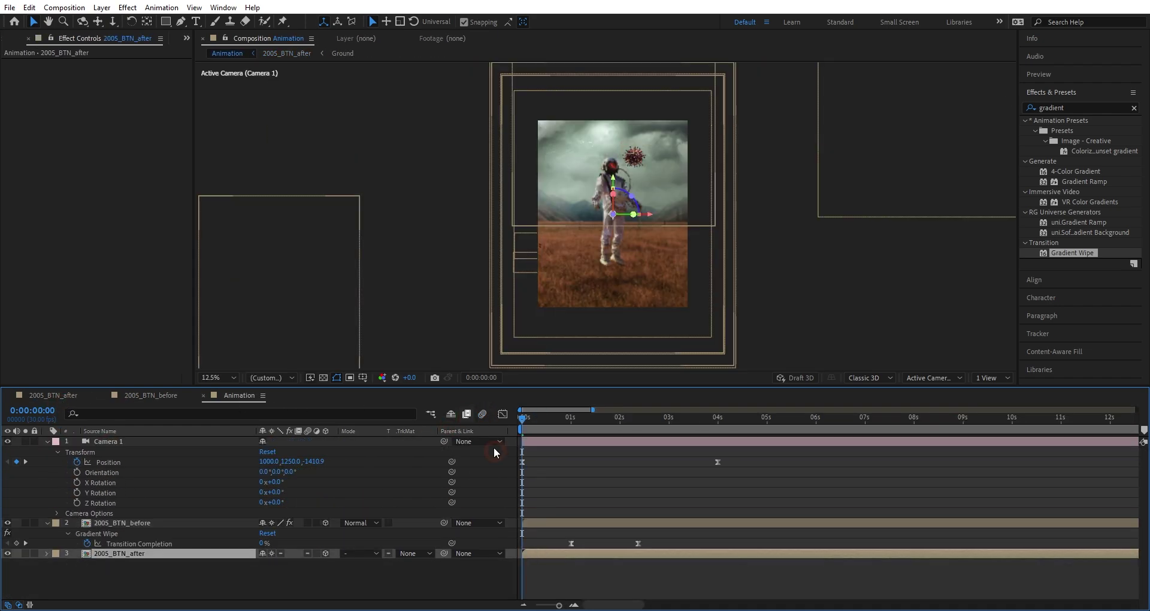
# Step: Enable composition motion blur, preview the wipe, then select 2005_BTN_before at 0:00:00:24
pyautogui.click(481, 414)
pyautogui.press('space')
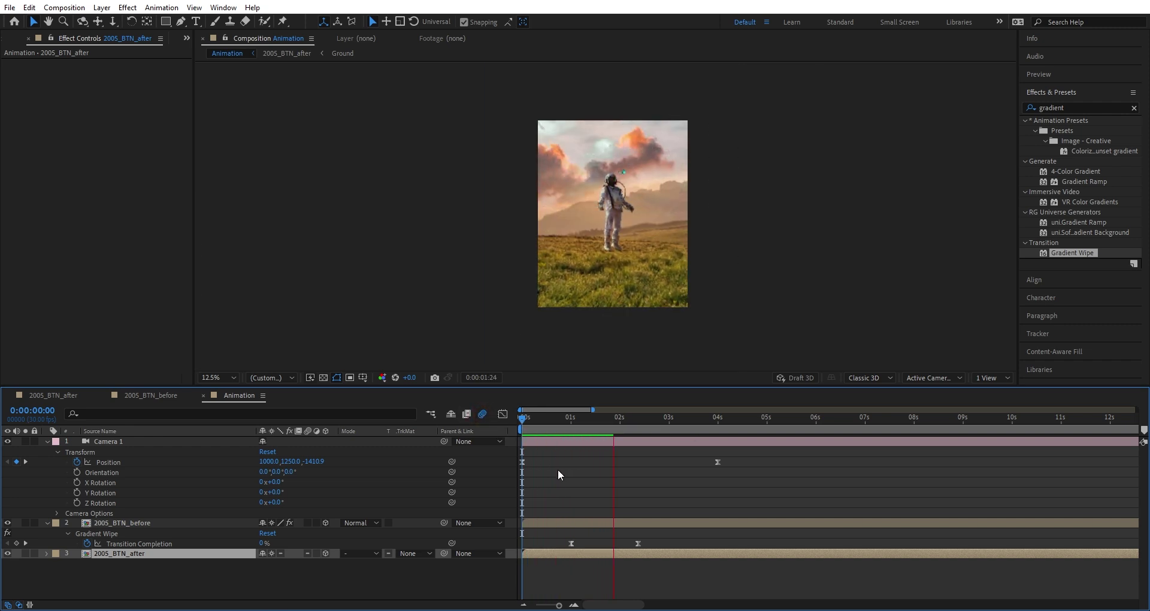
pyautogui.click(577, 419)
pyautogui.moveTo(574, 422); pyautogui.dragTo(511, 424)
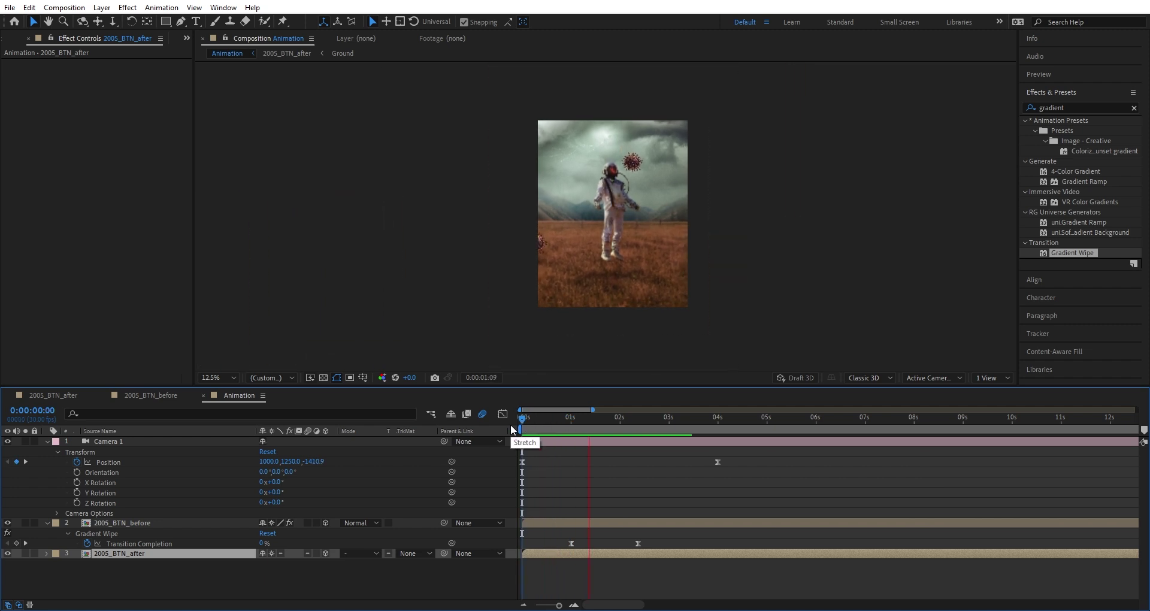
pyautogui.press('space')
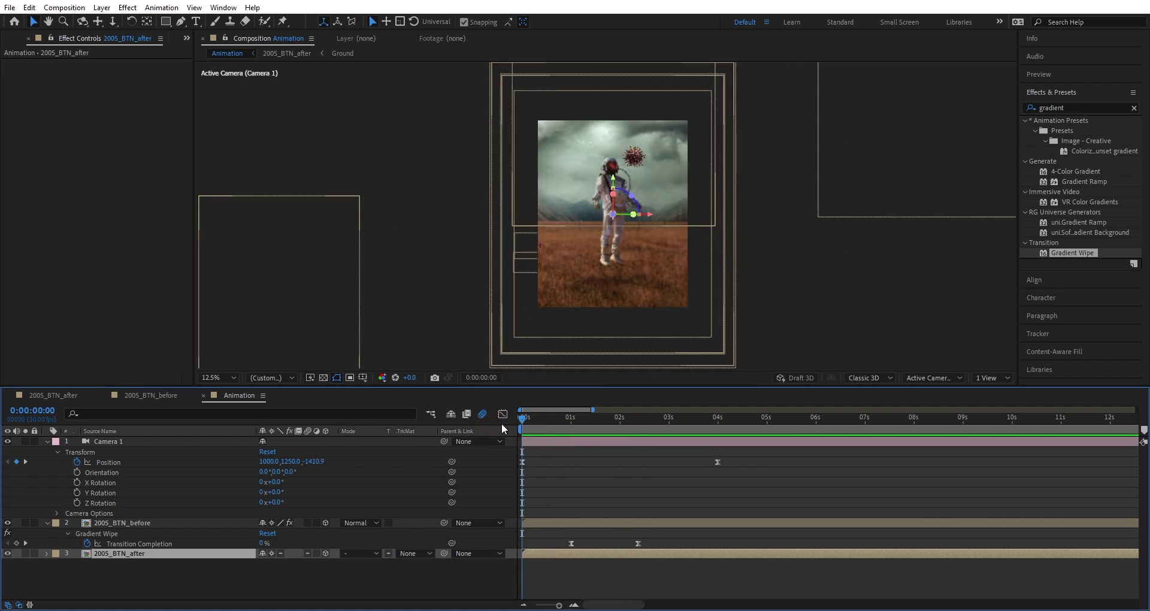
pyautogui.click(143, 522)
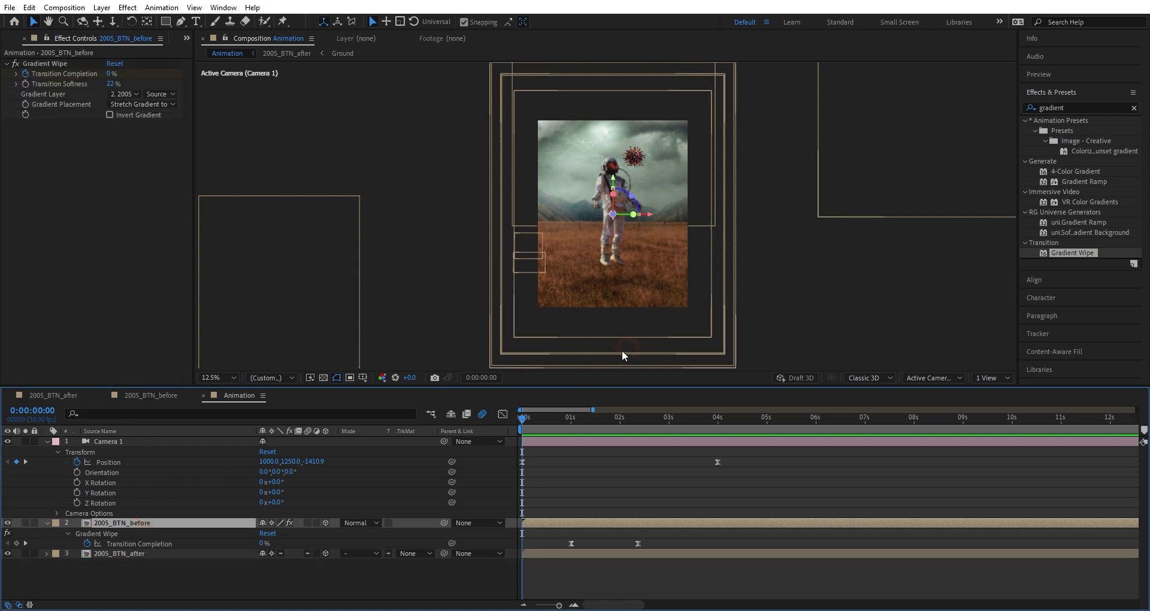
pyautogui.moveTo(522, 417); pyautogui.dragTo(560, 418)
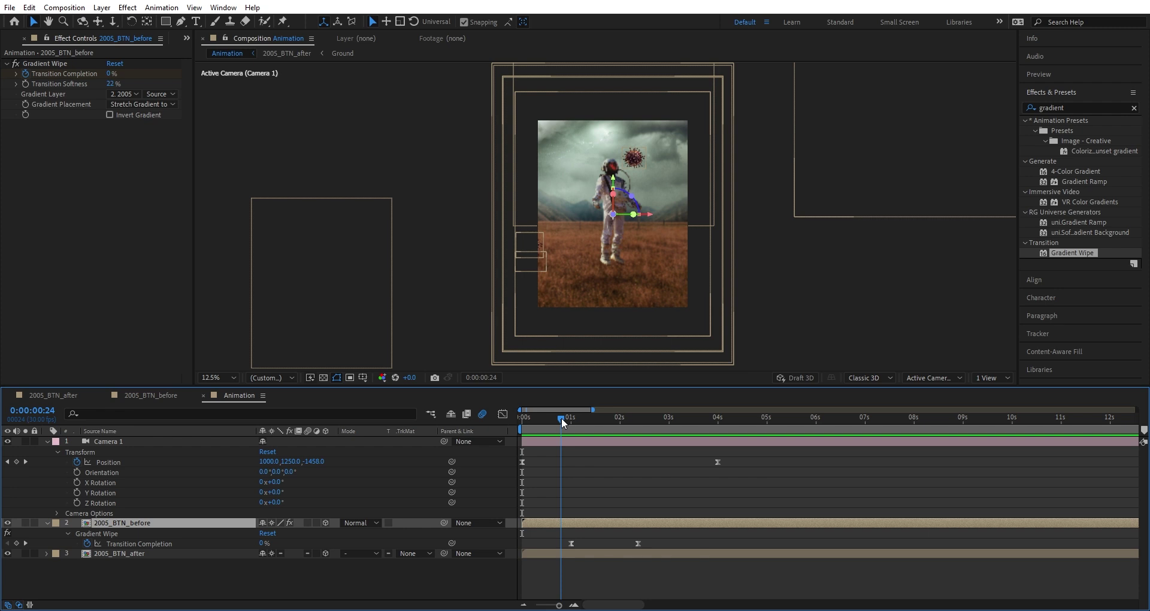
# Step: Open the 2005_BTN_before precomp and start nudging virus 3 and virus 2 into place
pyautogui.doubleClick(141, 523)
pyautogui.click(836, 157)
pyautogui.click(781, 169)
pyautogui.moveTo(802, 157); pyautogui.dragTo(783, 160)
pyautogui.click(503, 84)
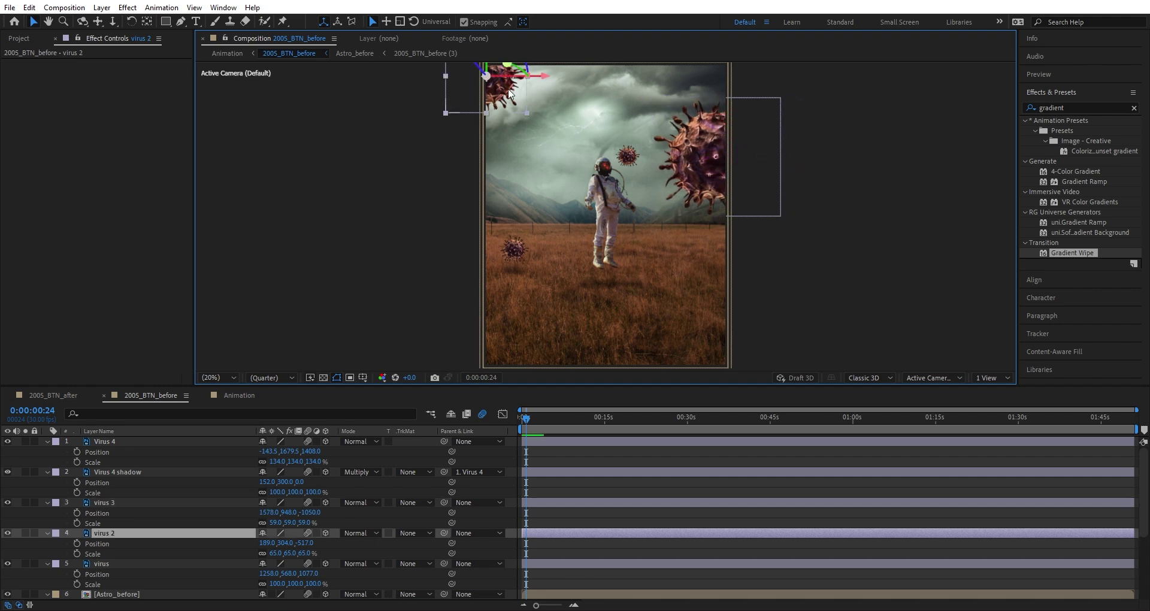
pyautogui.moveTo(537, 82); pyautogui.dragTo(537, 105)
# Step: Place virus 2 at 664,579,-517 and virus 3 at 1743,948,-470, then return to Animation
pyautogui.click(514, 249)
pyautogui.moveTo(568, 257)
pyautogui.mouseDown()
pyautogui.moveTo(596, 256)
pyautogui.moveTo(582, 257)
pyautogui.mouseUp()
pyautogui.click(558, 109)
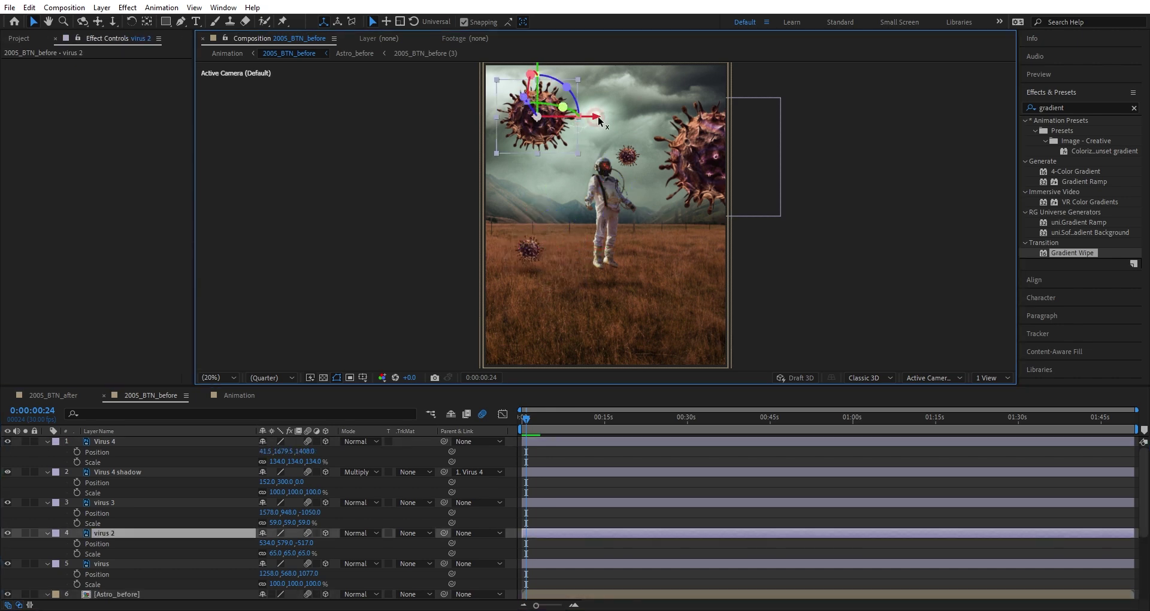
pyautogui.moveTo(603, 120); pyautogui.dragTo(624, 120)
pyautogui.click(694, 153)
pyautogui.moveTo(695, 153); pyautogui.dragTo(771, 173)
pyautogui.click(542, 118)
pyautogui.click(239, 395)
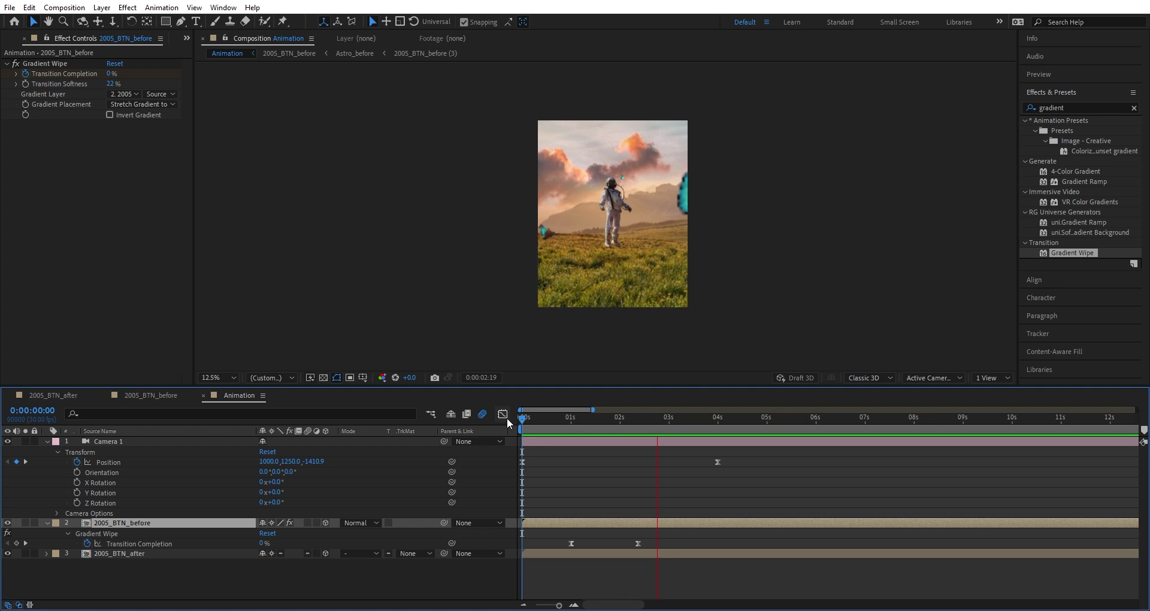
# Step: Set the viewer's preview resolution to Half
pyautogui.press('space')
pyautogui.click(292, 377)
pyautogui.click(275, 418)
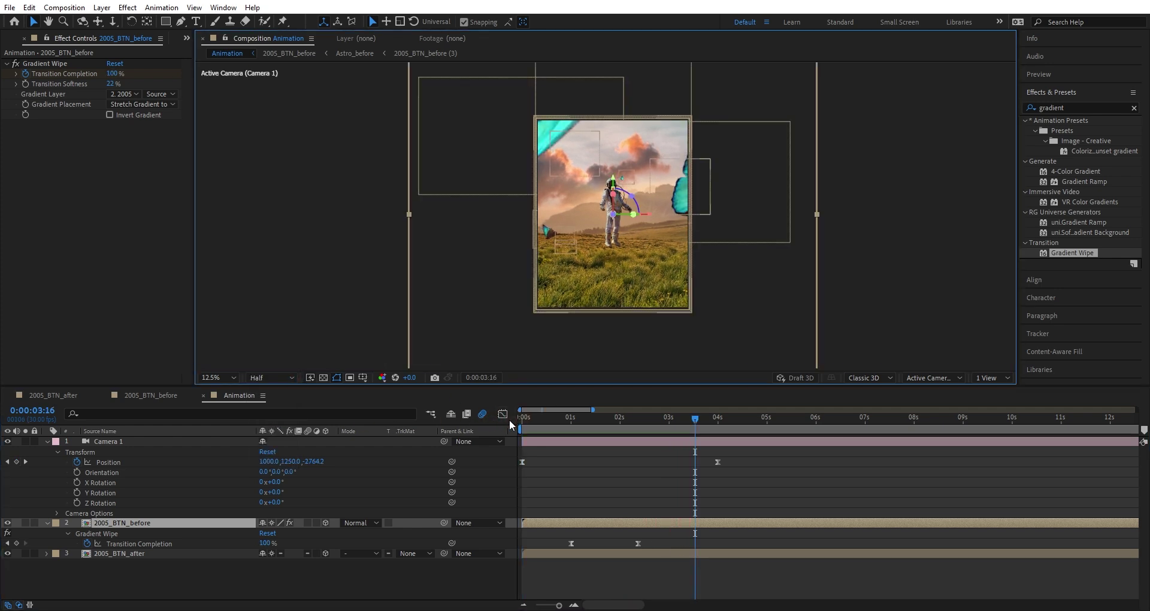
# Step: End the work area at 5 seconds and trim the composition to it
pyautogui.click(509, 419)
pyautogui.press('Home')
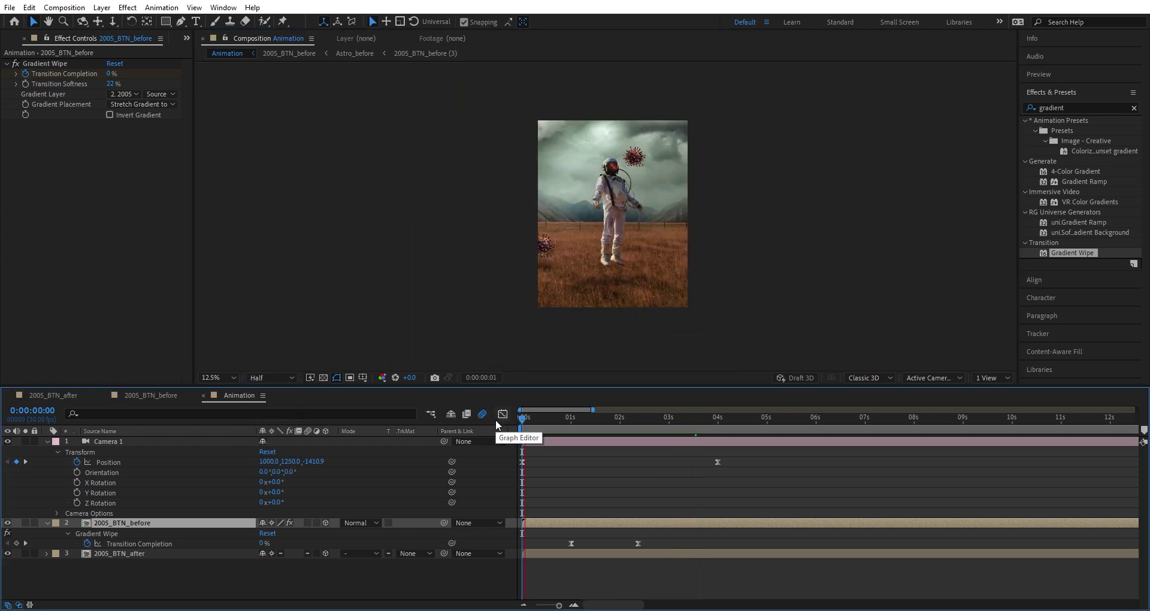
pyautogui.moveTo(750, 419); pyautogui.dragTo(763, 422)
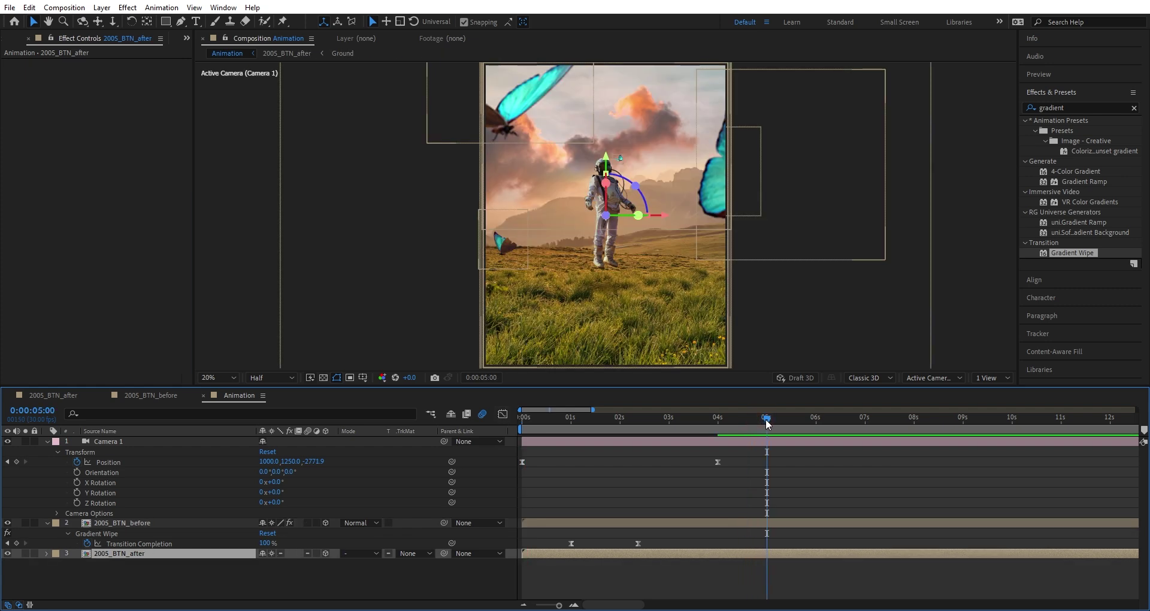
pyautogui.press('n')
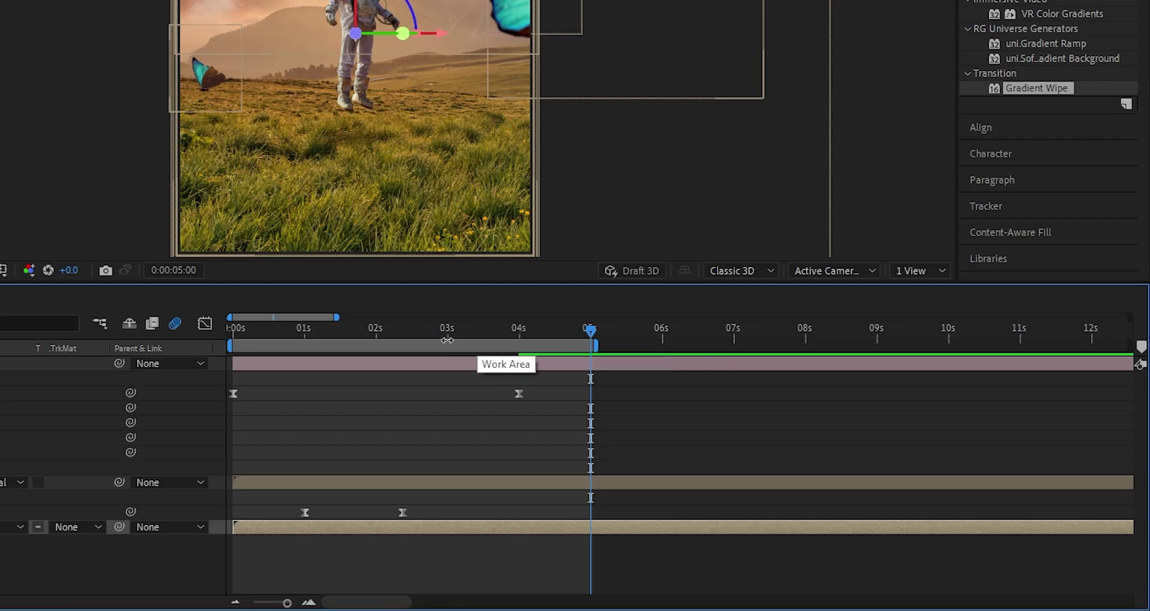
pyautogui.rightClick(664, 426)
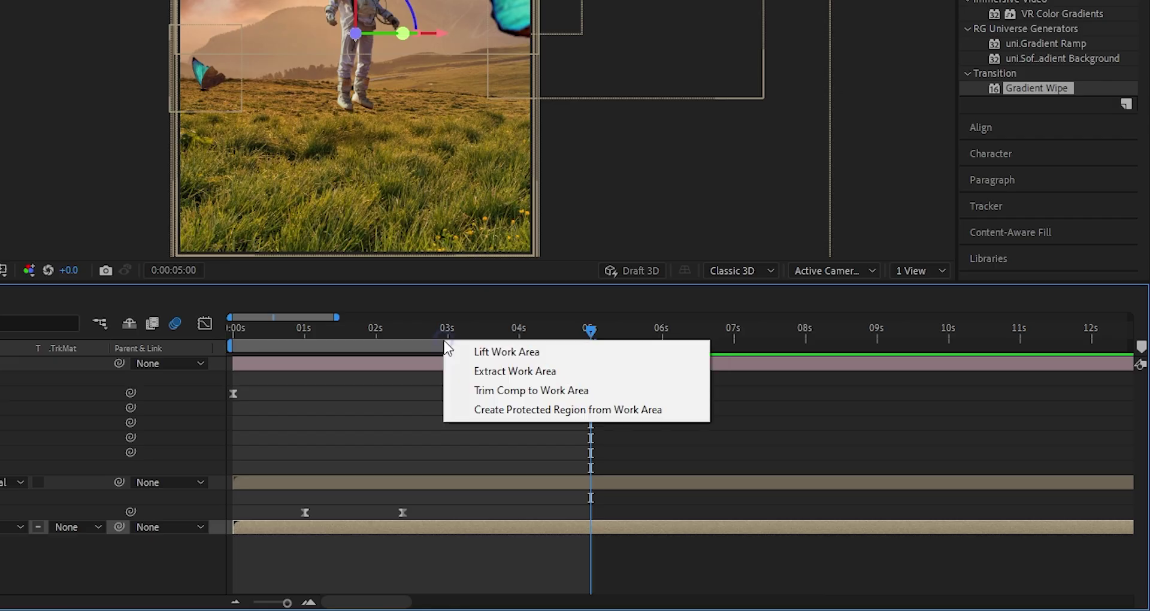
pyautogui.click(734, 455)
# Step: Preview the trimmed 5-second animation from the start
pyautogui.moveTo(1104, 342); pyautogui.dragTo(217, 343)
pyautogui.press('space')
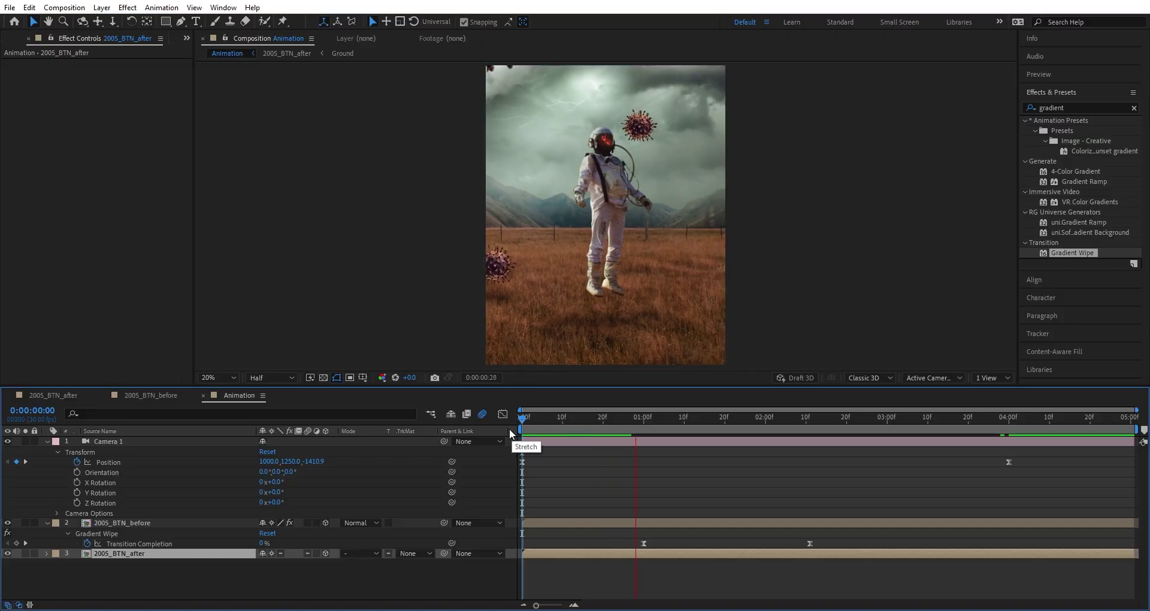
pyautogui.press('space')
pyautogui.moveTo(559, 418)
pyautogui.mouseDown()
pyautogui.moveTo(711, 417)
pyautogui.moveTo(546, 418)
pyautogui.mouseUp()
# Step: Turn on Camera 1's depth of field and raise its Blur Level
pyautogui.press('Home')
pyautogui.click(57, 513)
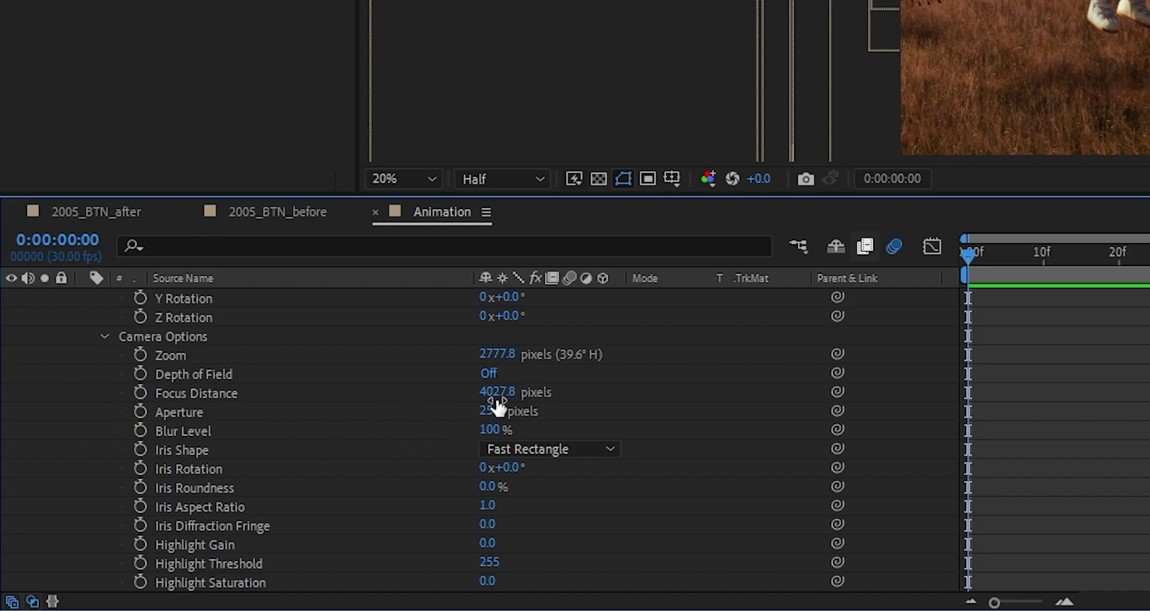
pyautogui.click(488, 374)
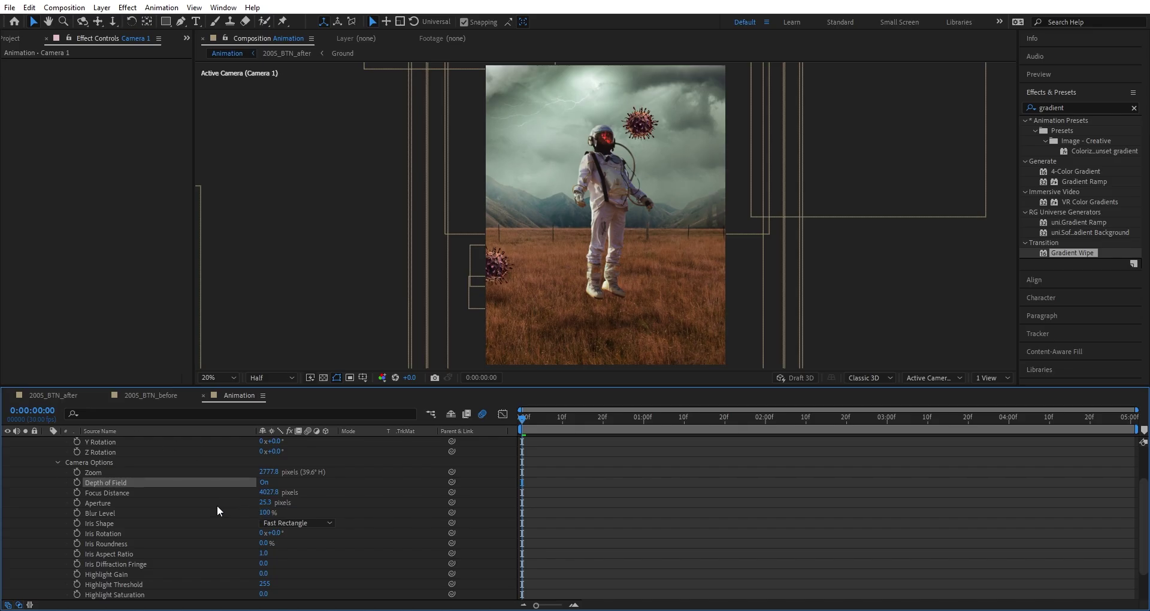
pyautogui.click(118, 500)
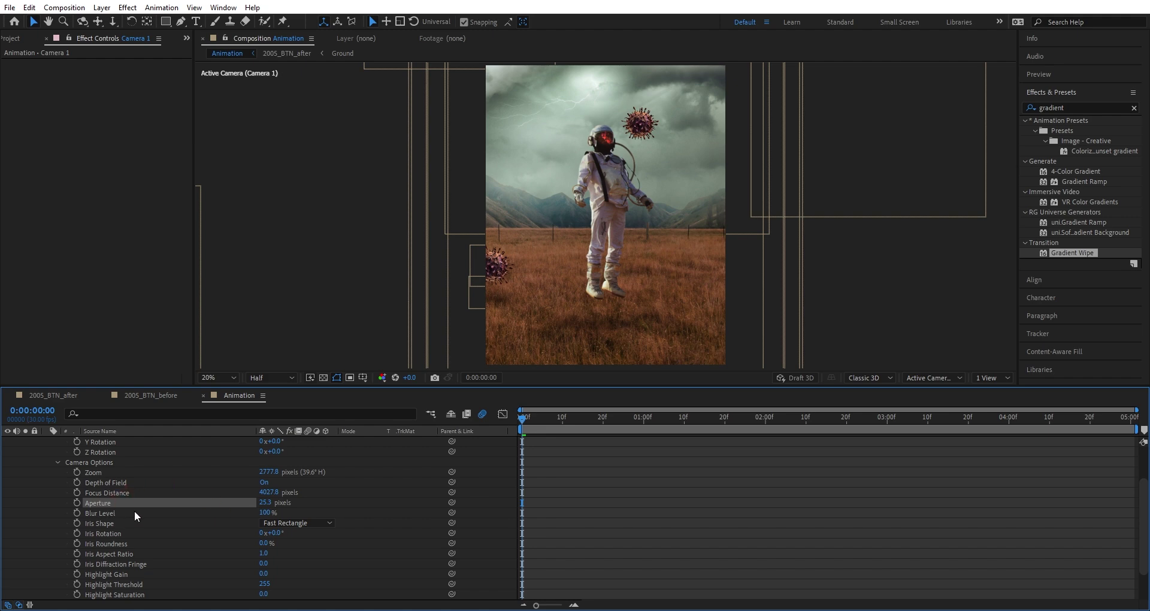
pyautogui.moveTo(264, 512); pyautogui.dragTo(547, 502)
# Step: Keyframe Camera 1's Focus Distance at 0 s and again at 4 s
pyautogui.scroll(2, 625, 77)
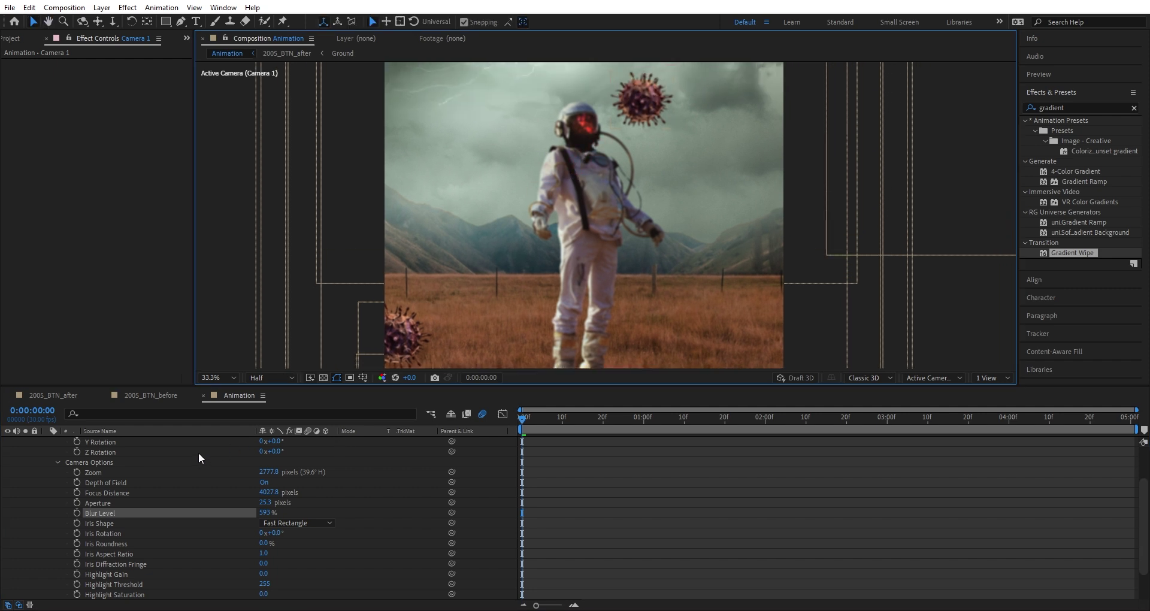
pyautogui.click(77, 492)
pyautogui.moveTo(272, 493); pyautogui.dragTo(192, 487)
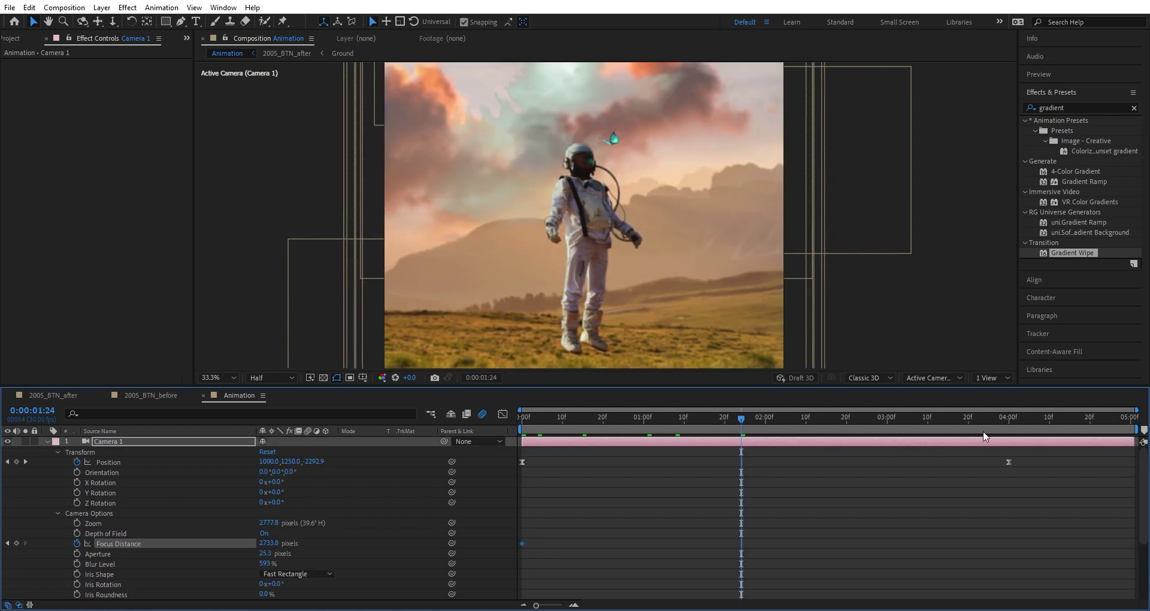
pyautogui.click(1005, 426)
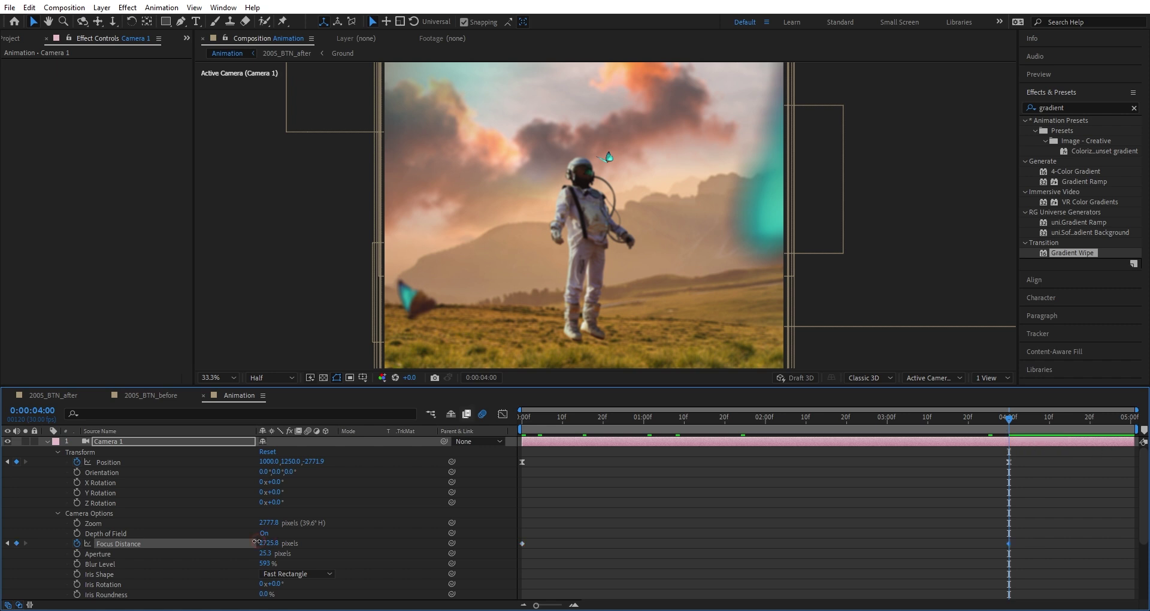
pyautogui.moveTo(268, 543); pyautogui.dragTo(752, 533)
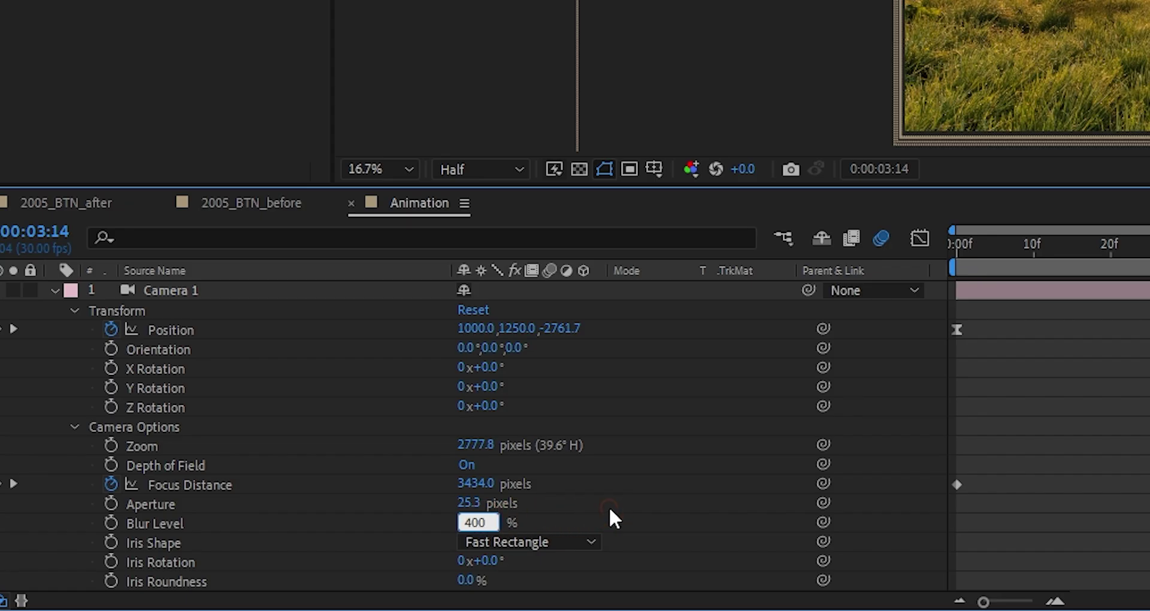
# Step: Commit a 400% Blur Level, then nudge virus 2 and virus 3 in 2005_BTN_before
pyautogui.click(333, 558)
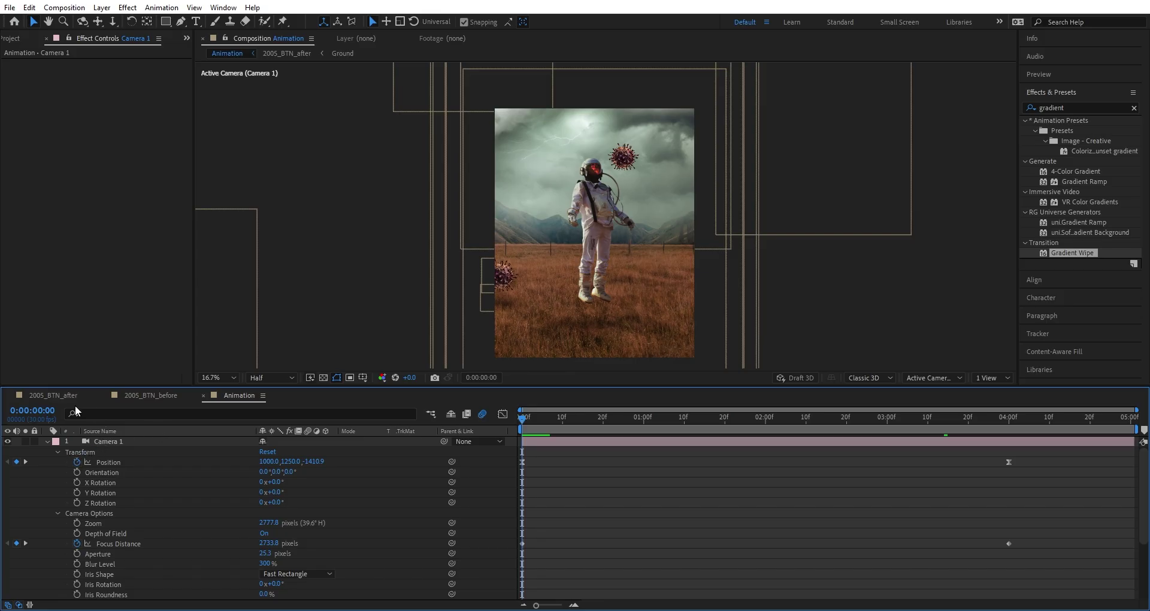
pyautogui.click(143, 396)
pyautogui.moveTo(603, 124); pyautogui.dragTo(618, 123)
pyautogui.click(690, 158)
pyautogui.moveTo(766, 173); pyautogui.dragTo(745, 174)
pyautogui.click(563, 118)
pyautogui.moveTo(564, 71); pyautogui.dragTo(565, 84)
pyautogui.click(683, 162)
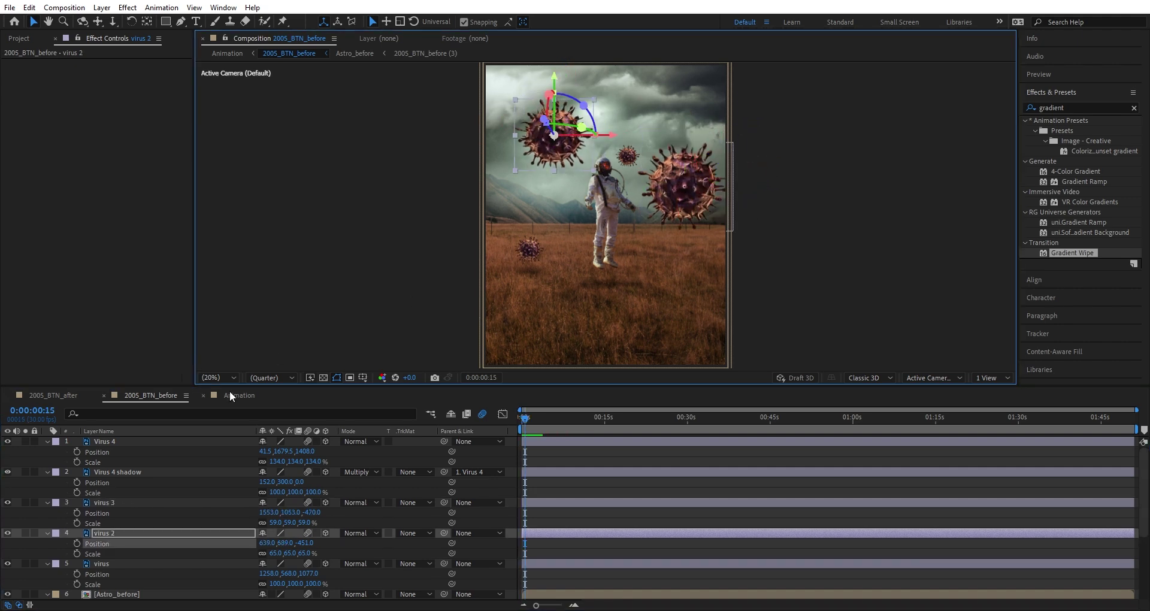
# Step: Preview the Animation composition and add it to the Adobe Media Encoder queue
pyautogui.click(230, 396)
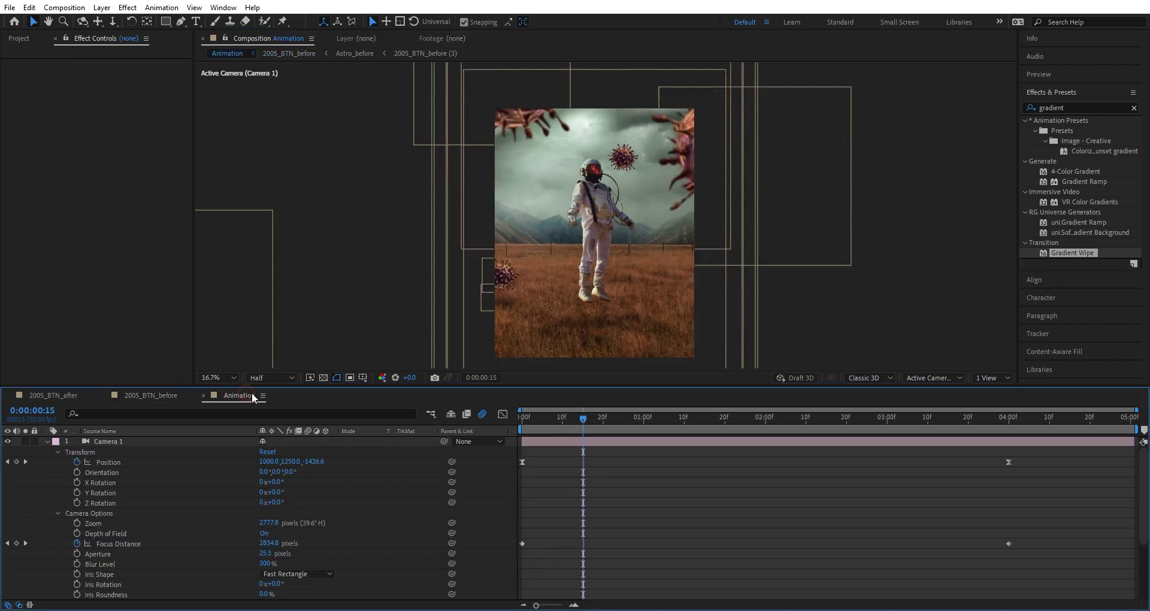
pyautogui.press('space')
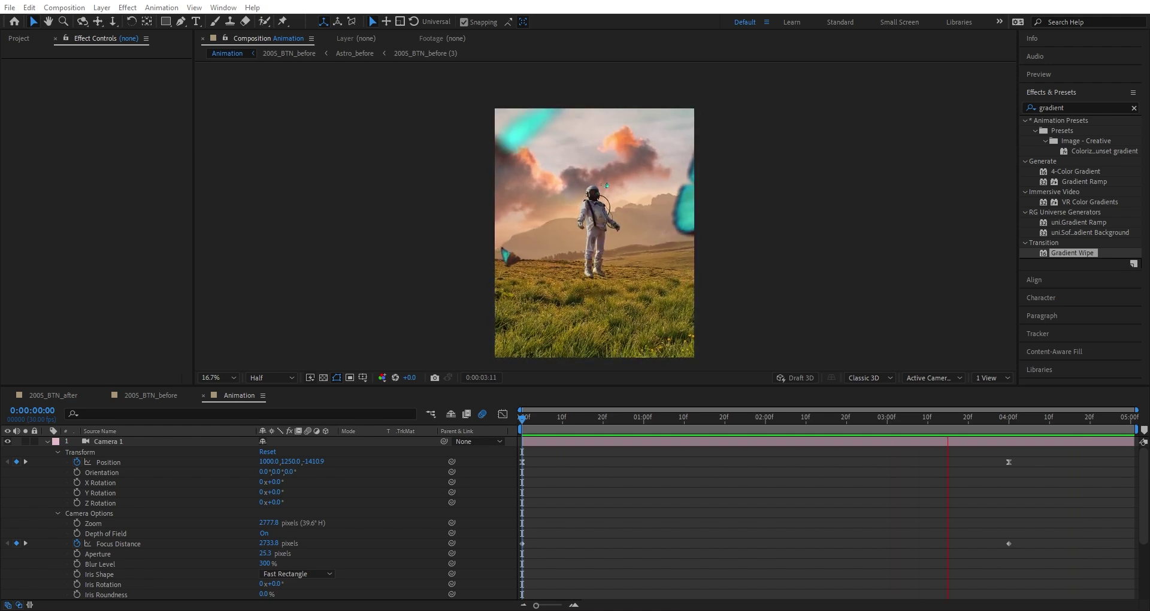
pyautogui.press('space')
pyautogui.click(64, 7)
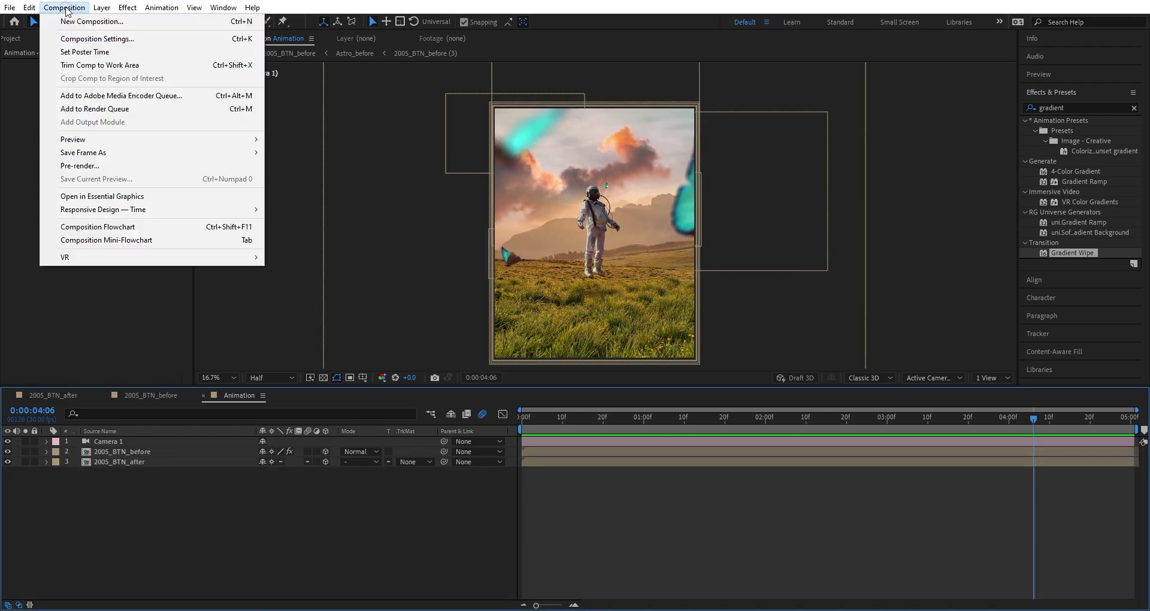
pyautogui.click(109, 96)
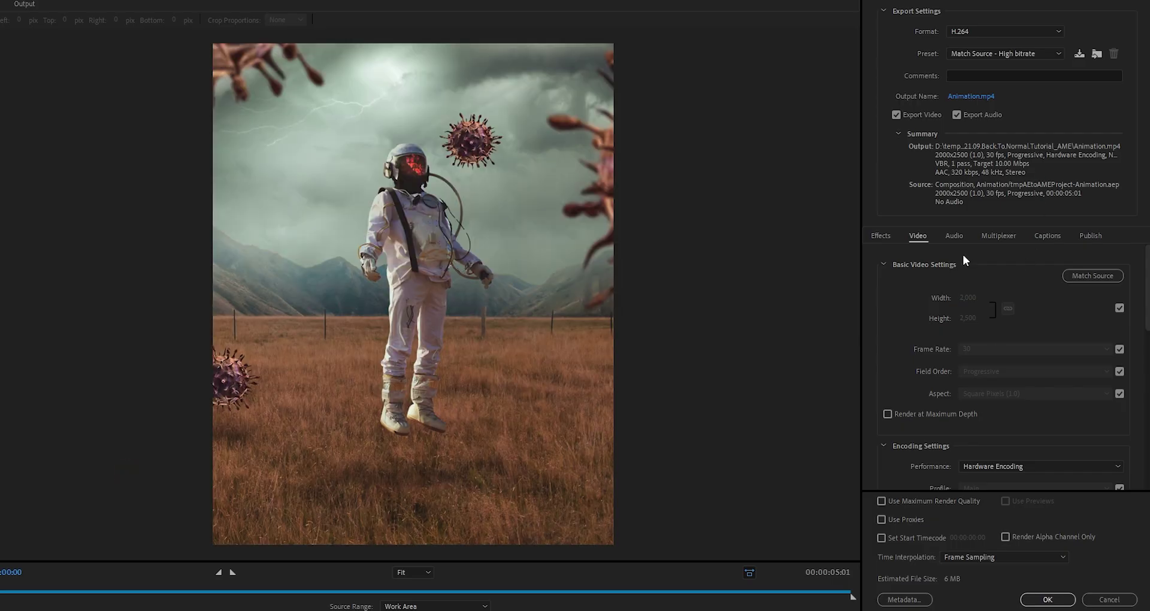
# Step: Enable Render at Maximum Depth and set the H.264 target bitrate to 35 Mbps
pyautogui.scroll(-5, 963, 294)
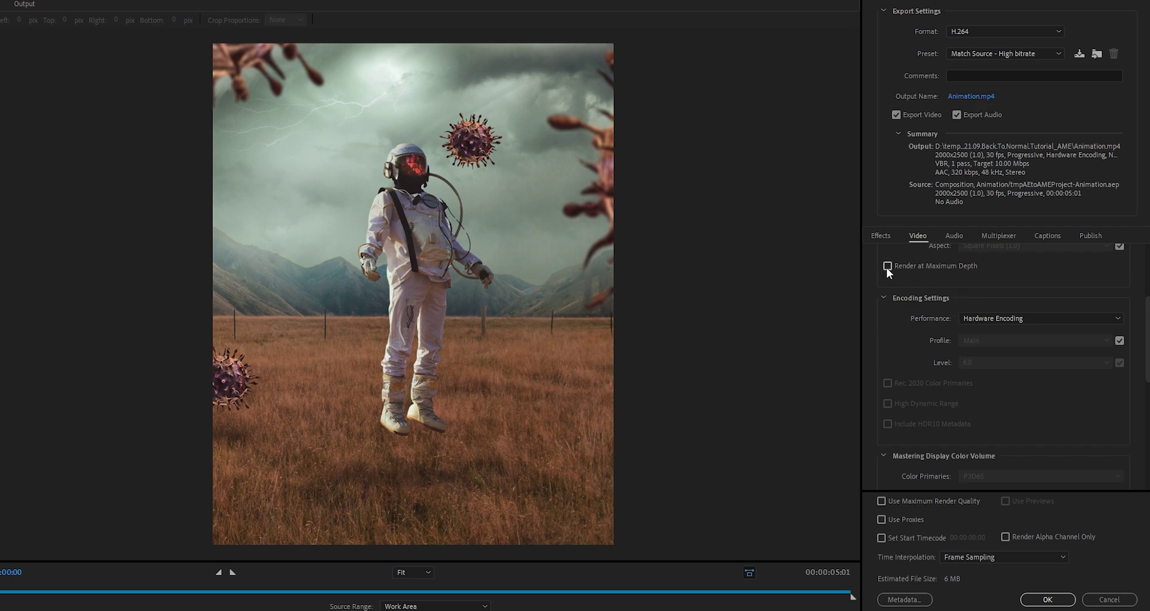
pyautogui.click(887, 266)
pyautogui.scroll(-8, 915, 333)
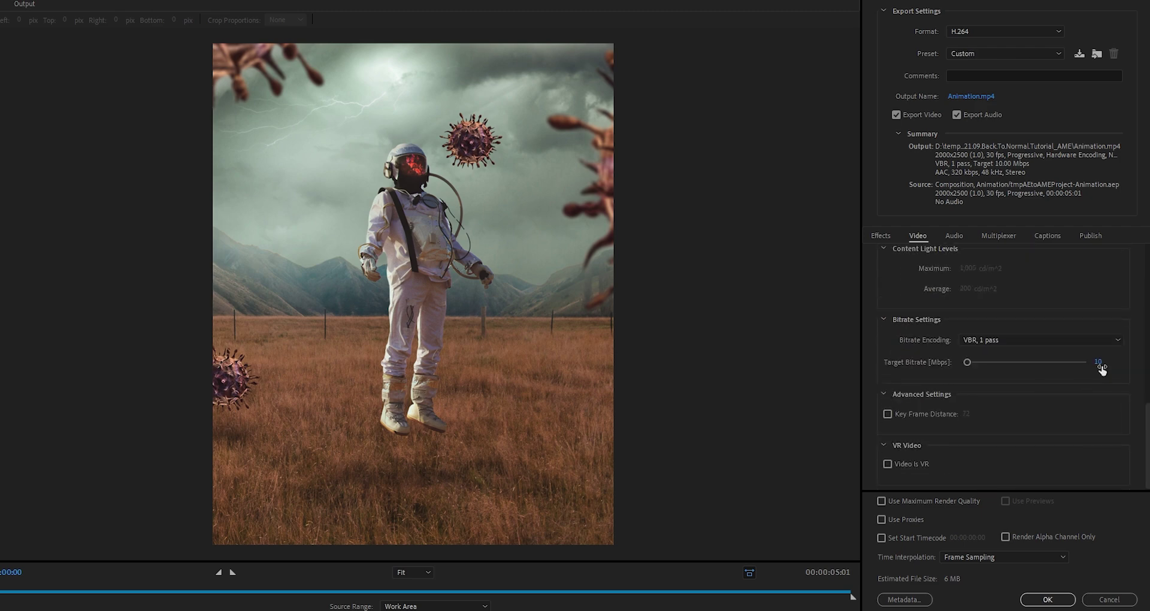
pyautogui.write('35')
pyautogui.press('Return')
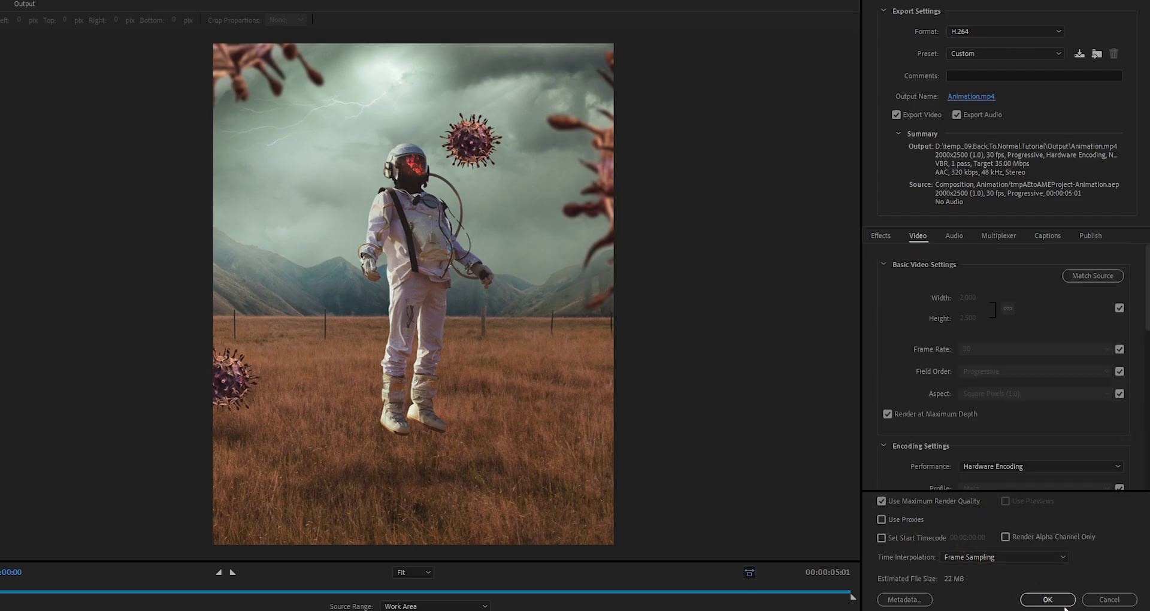
# Step: Confirm the export settings so Animation.mp4 starts encoding
pyautogui.click(1064, 606)
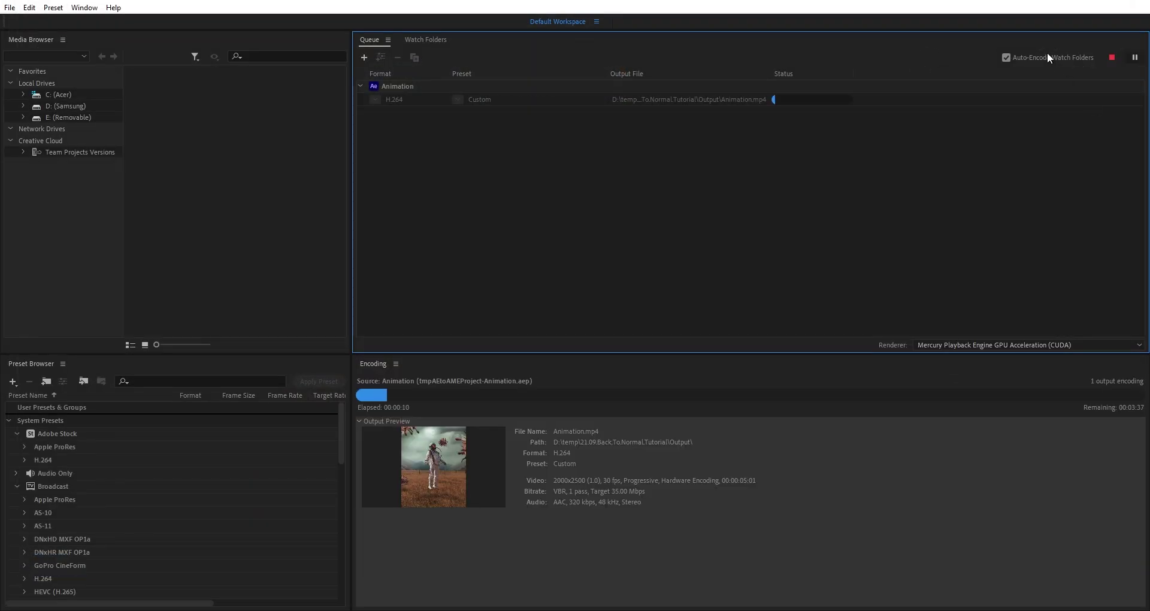